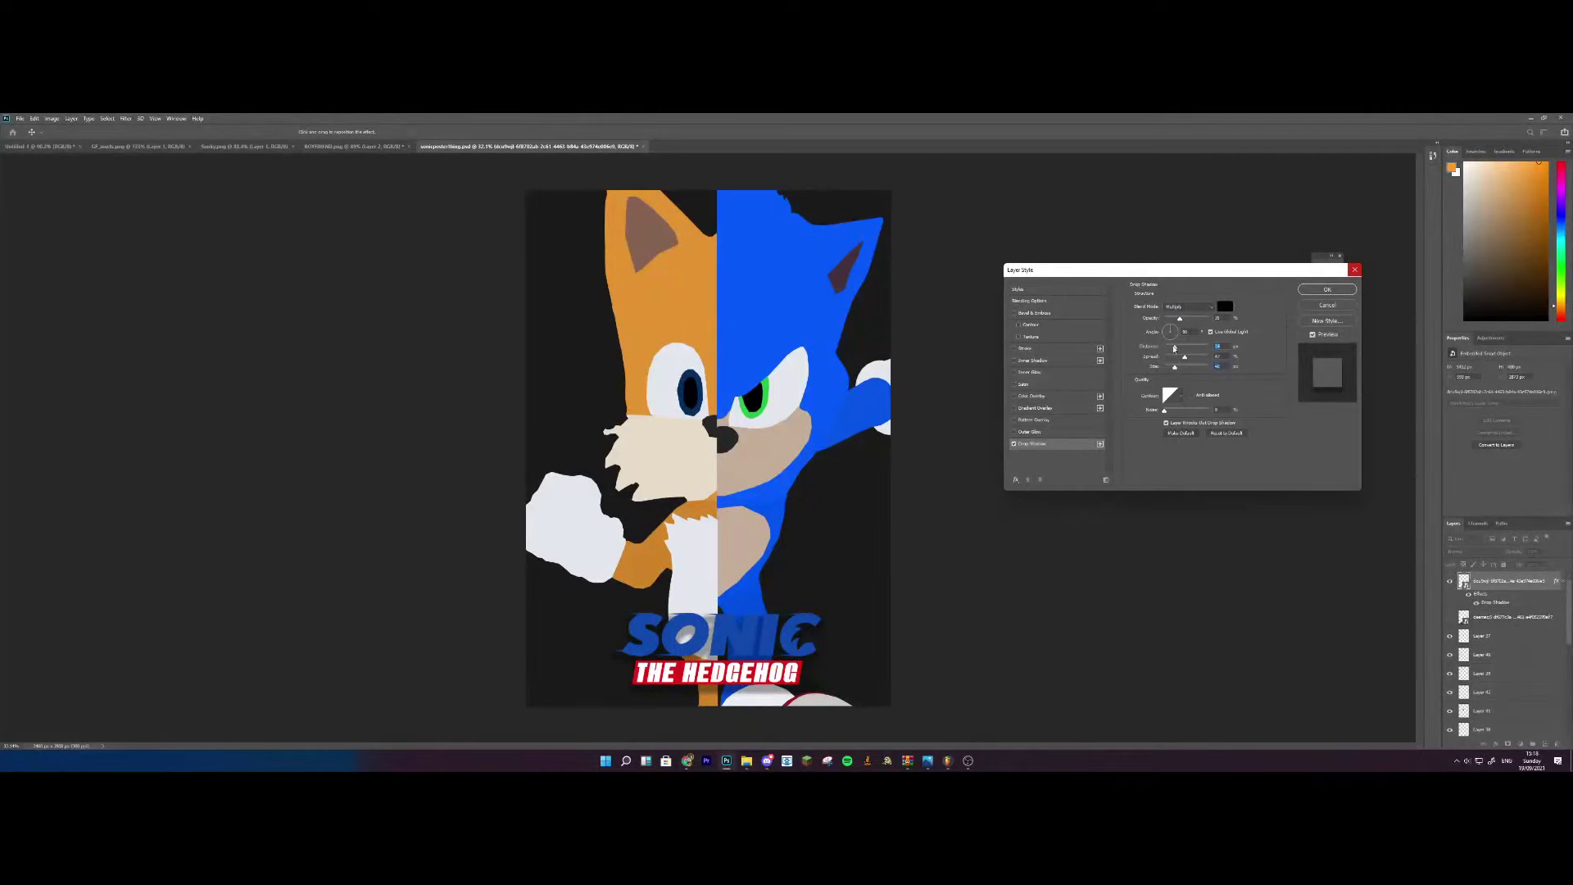
# Confirm the Sonic logo's drop shadow and scale the logo up, placing it over the poster's lower edge
pyautogui.click(1327, 289)
pyautogui.scroll(2, 706, 637)
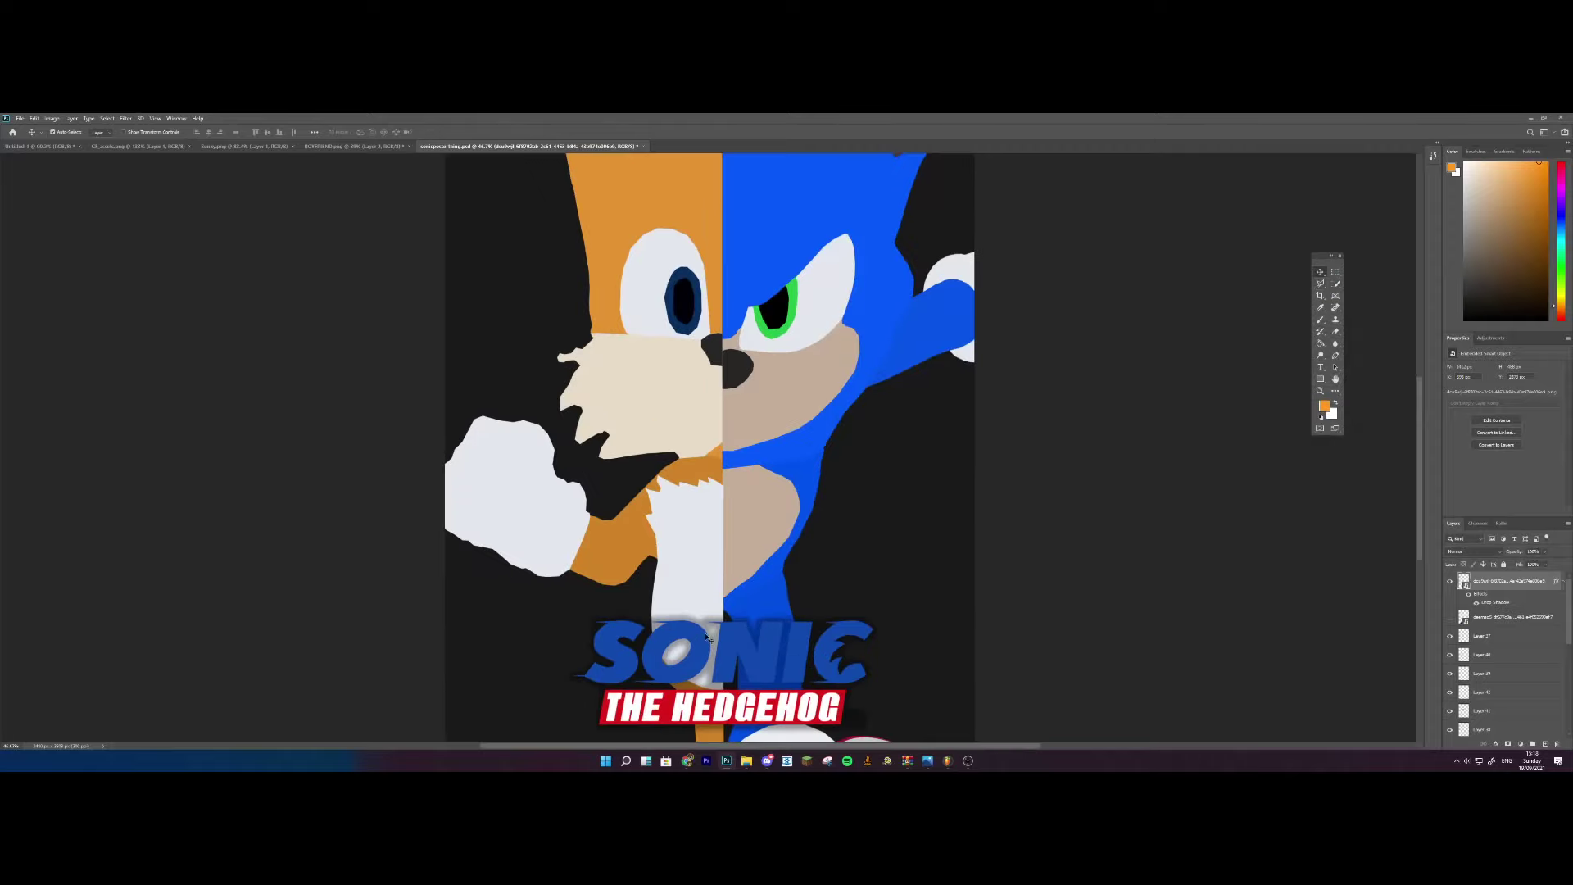
pyautogui.scroll(-2, 706, 636)
pyautogui.hotkey('ctrl', 't')
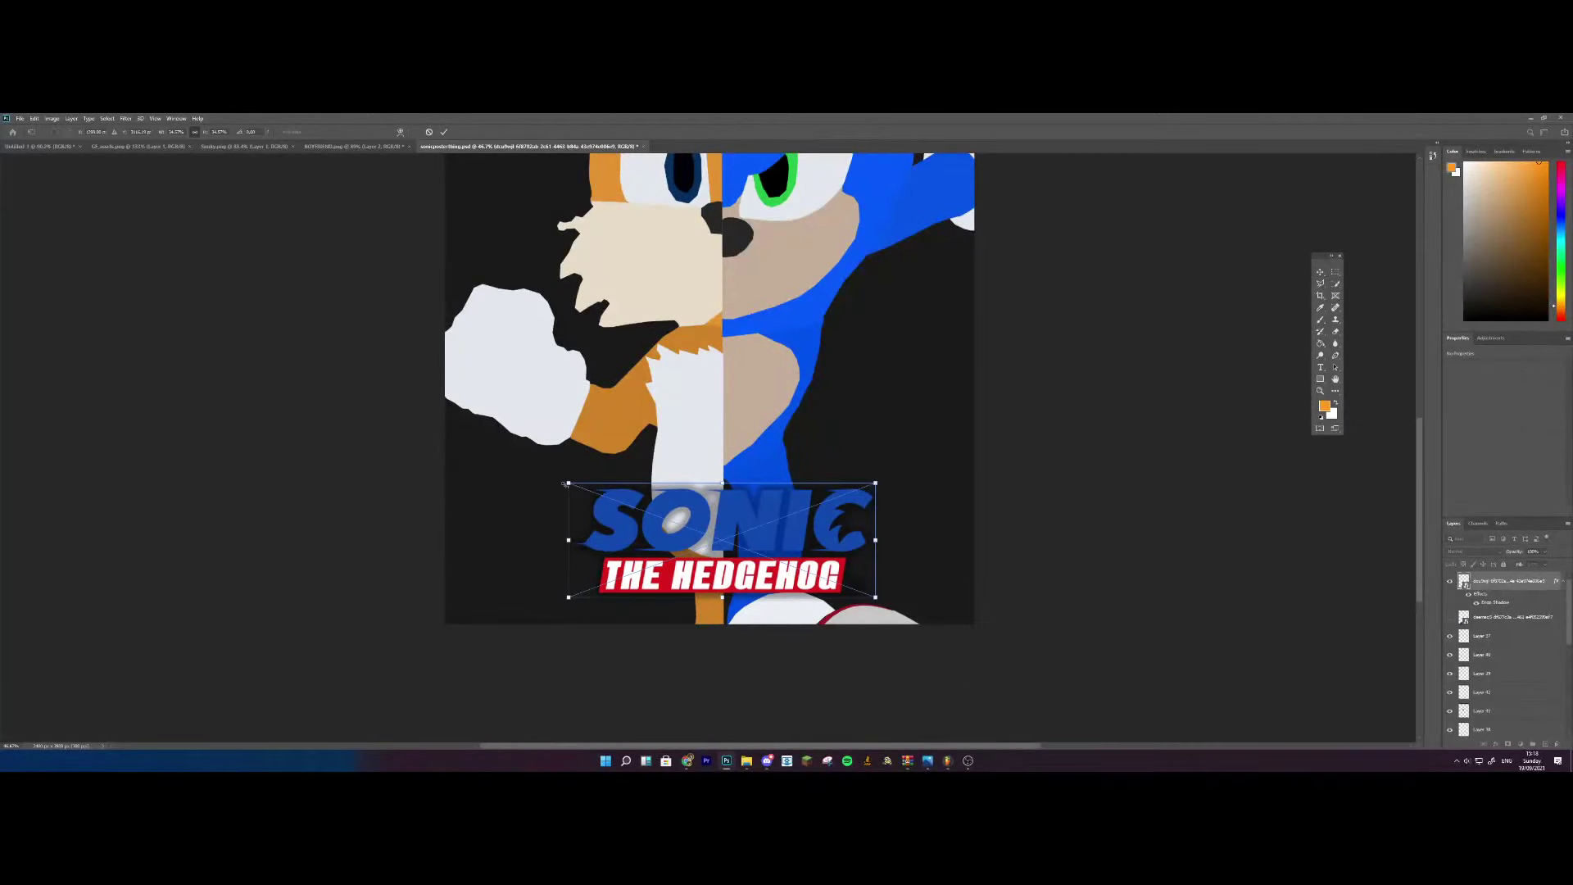
pyautogui.moveTo(568, 483); pyautogui.dragTo(495, 464)
pyautogui.moveTo(781, 515); pyautogui.dragTo(736, 504)
pyautogui.press('Return')
# Shift the enlarged Sonic logo slightly to center it horizontally on the poster
pyautogui.scroll(-5, 742, 504)
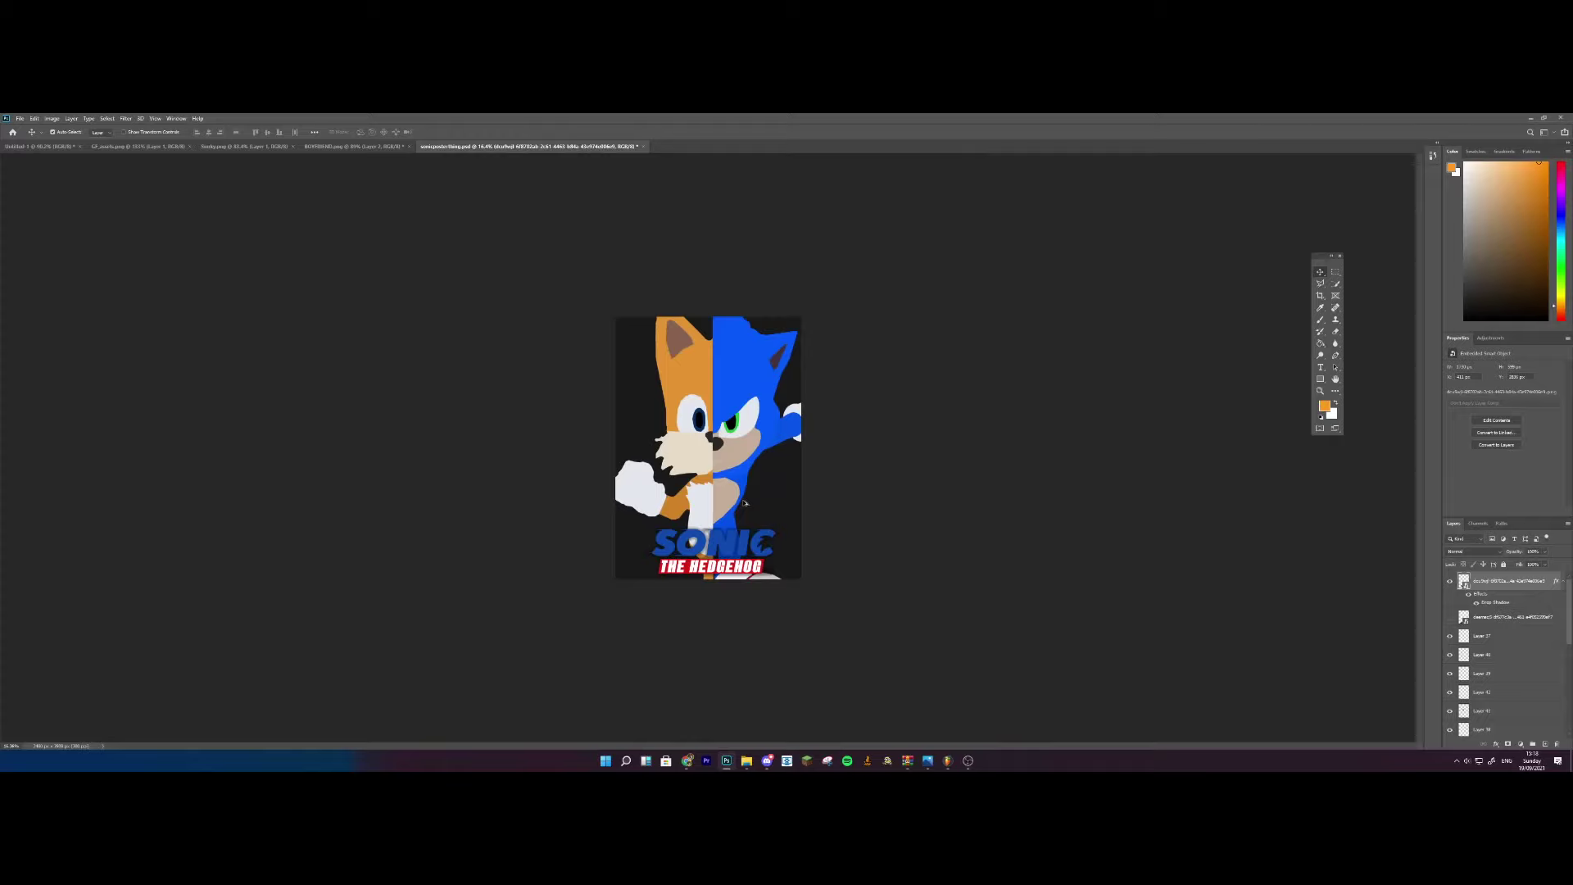
pyautogui.scroll(1, 743, 503)
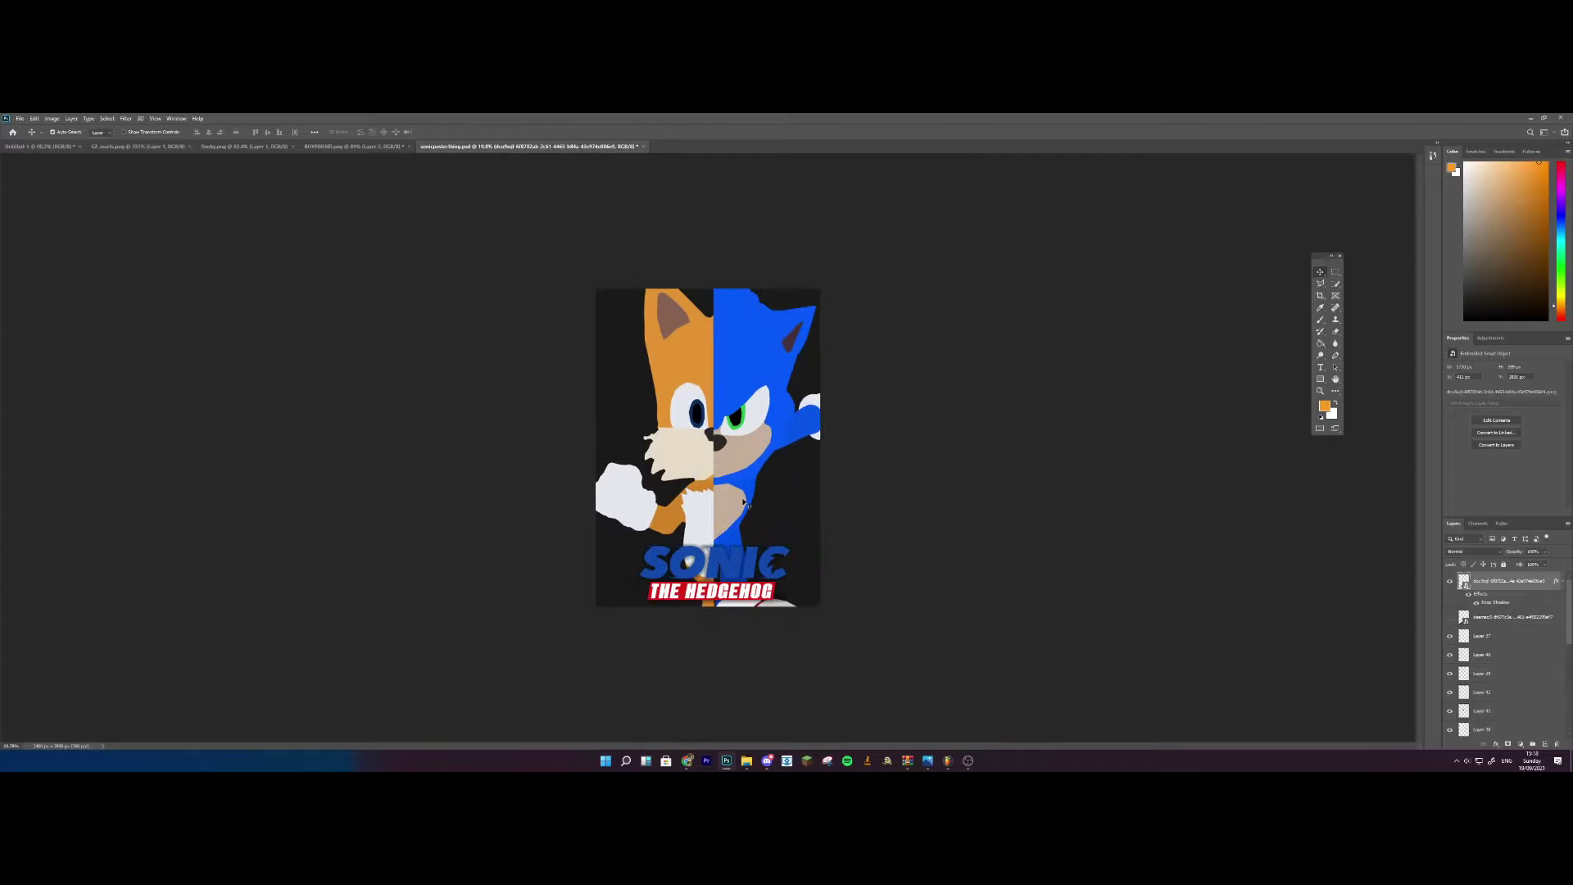
pyautogui.moveTo(728, 565); pyautogui.dragTo(724, 564)
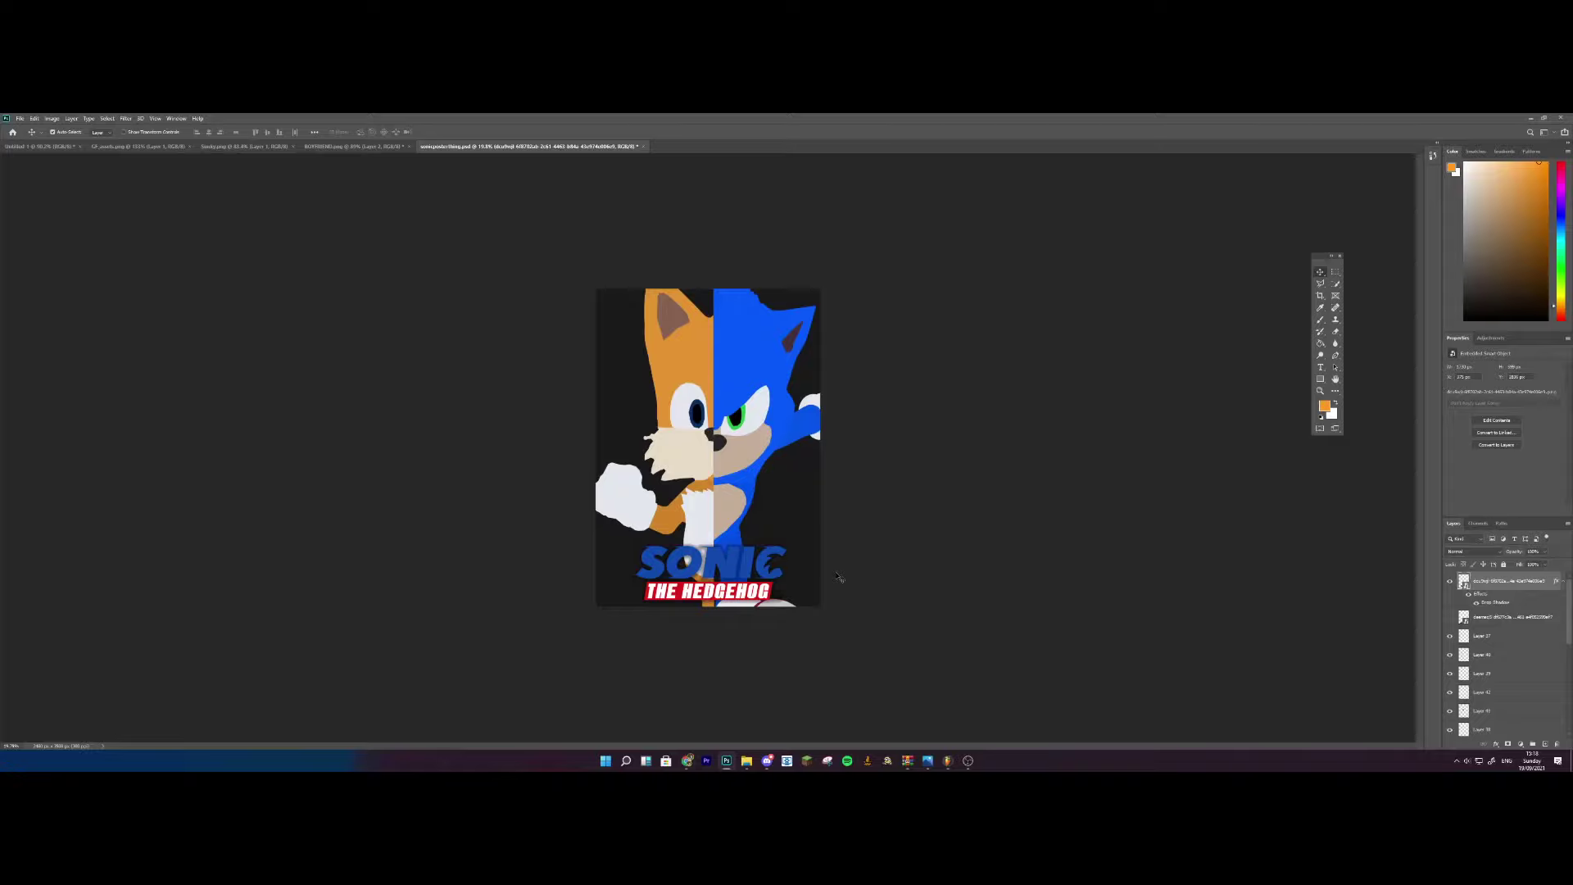
pyautogui.press('Right')
pyautogui.press('Right')
pyautogui.press('Right')
pyautogui.press('Right')
pyautogui.press('Right')
pyautogui.press('Right')
pyautogui.press('Right')
pyautogui.press('Right')
pyautogui.press('Right')
pyautogui.press('Right')
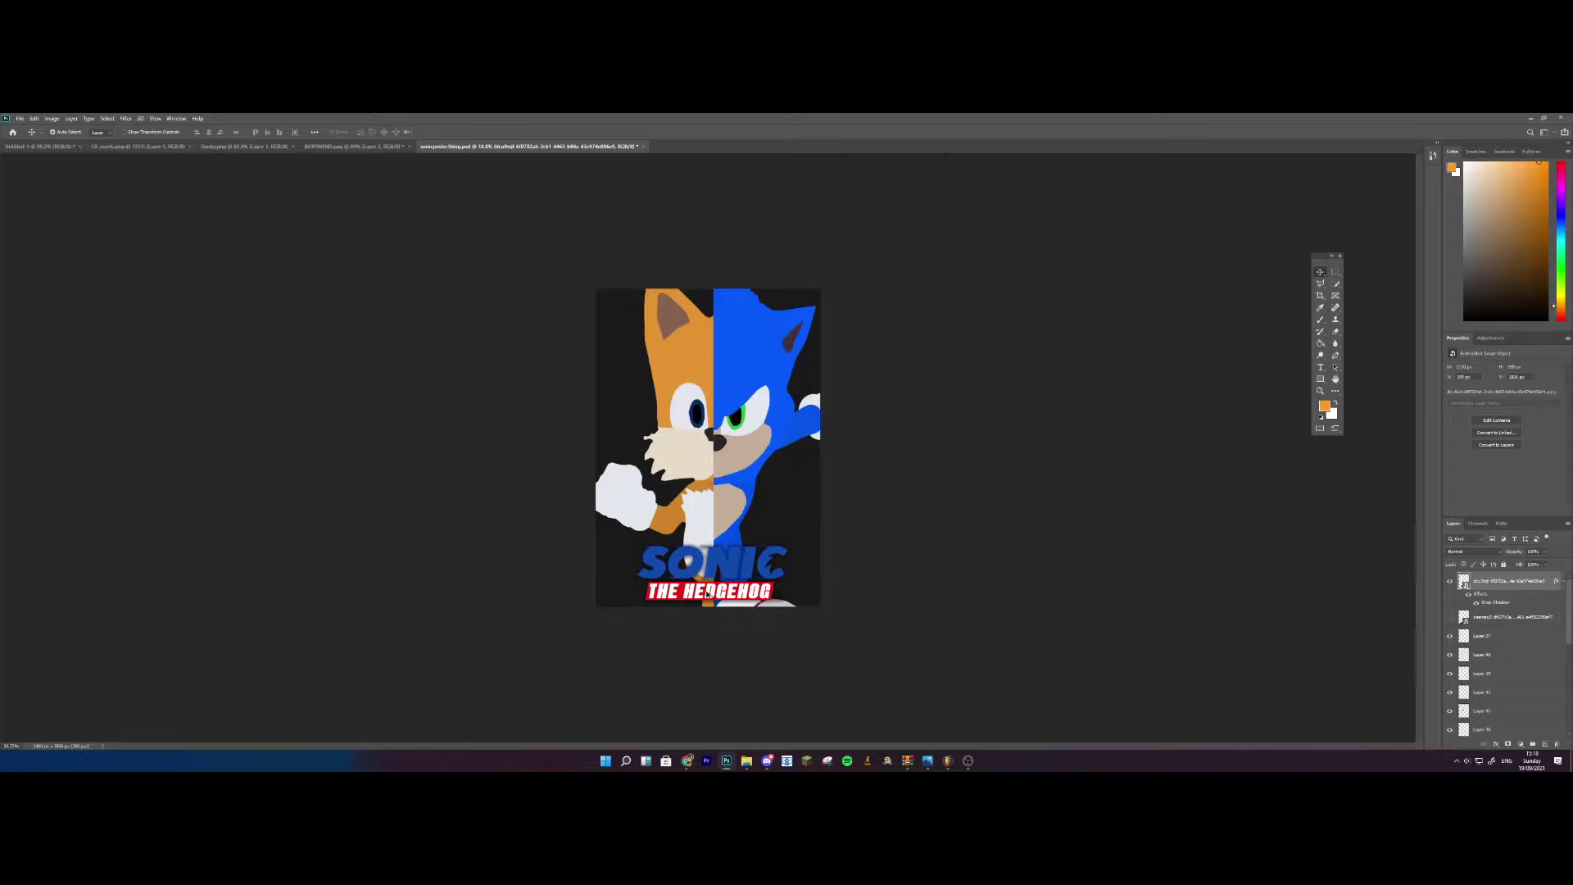
# Marquee-select the part of the word SONIC that lies right of the line where the two characters meet
pyautogui.scroll(6, 727, 590)
pyautogui.scroll(8, 726, 590)
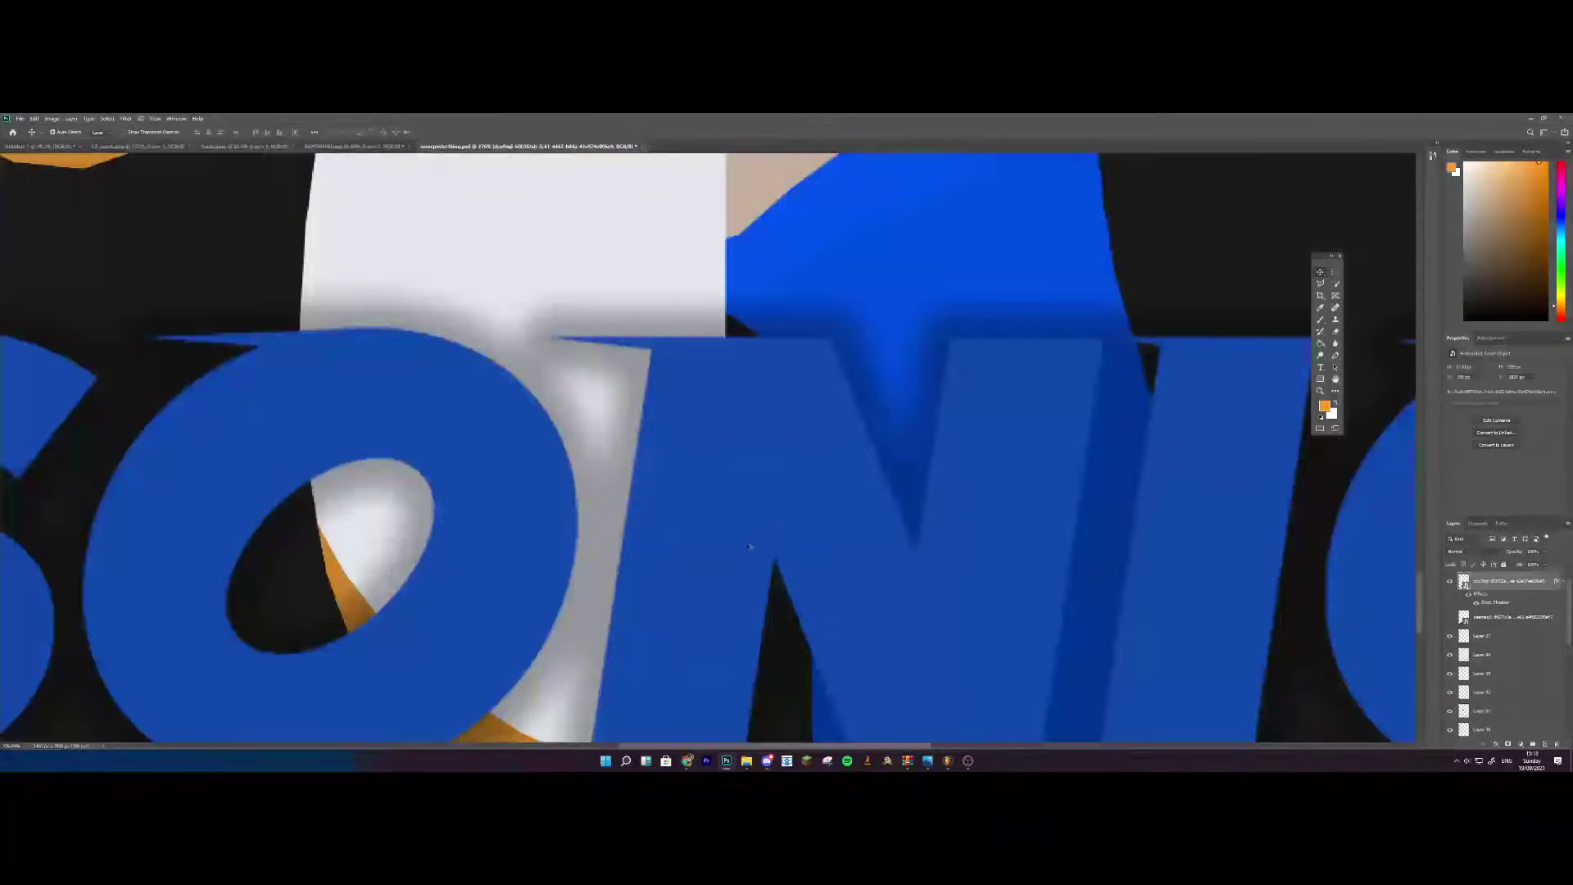
pyautogui.click(1335, 271)
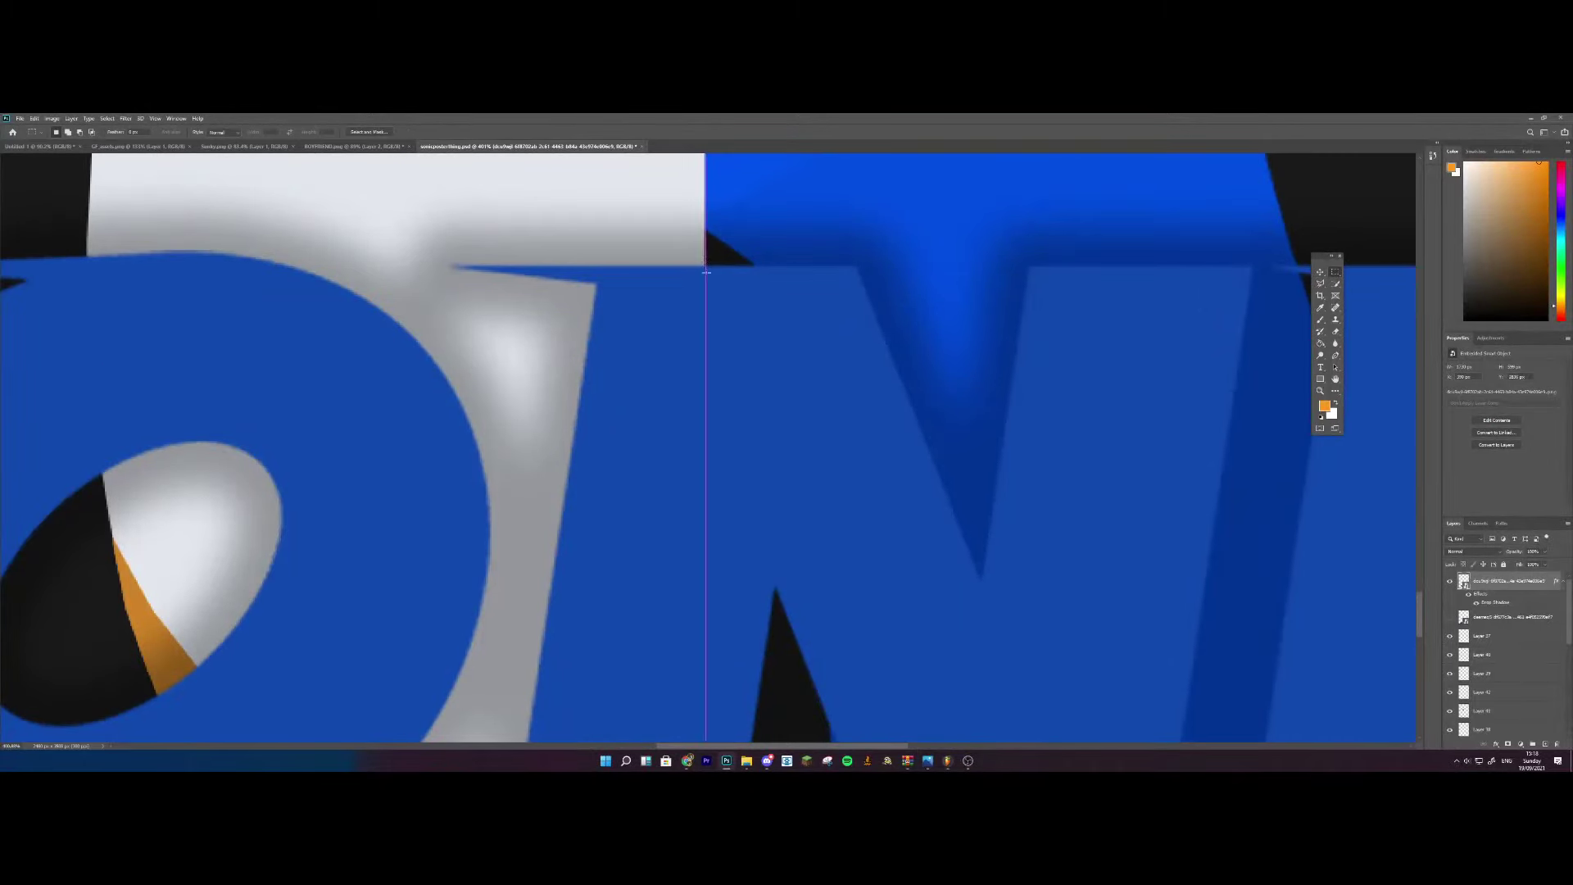
pyautogui.moveTo(705, 261); pyautogui.dragTo(1238, 410)
# Sample the orange of the fox's arm for the Paint Bucket and rasterize the Sonic logo layer
pyautogui.press('g')
pyautogui.scroll(-10, 1256, 321)
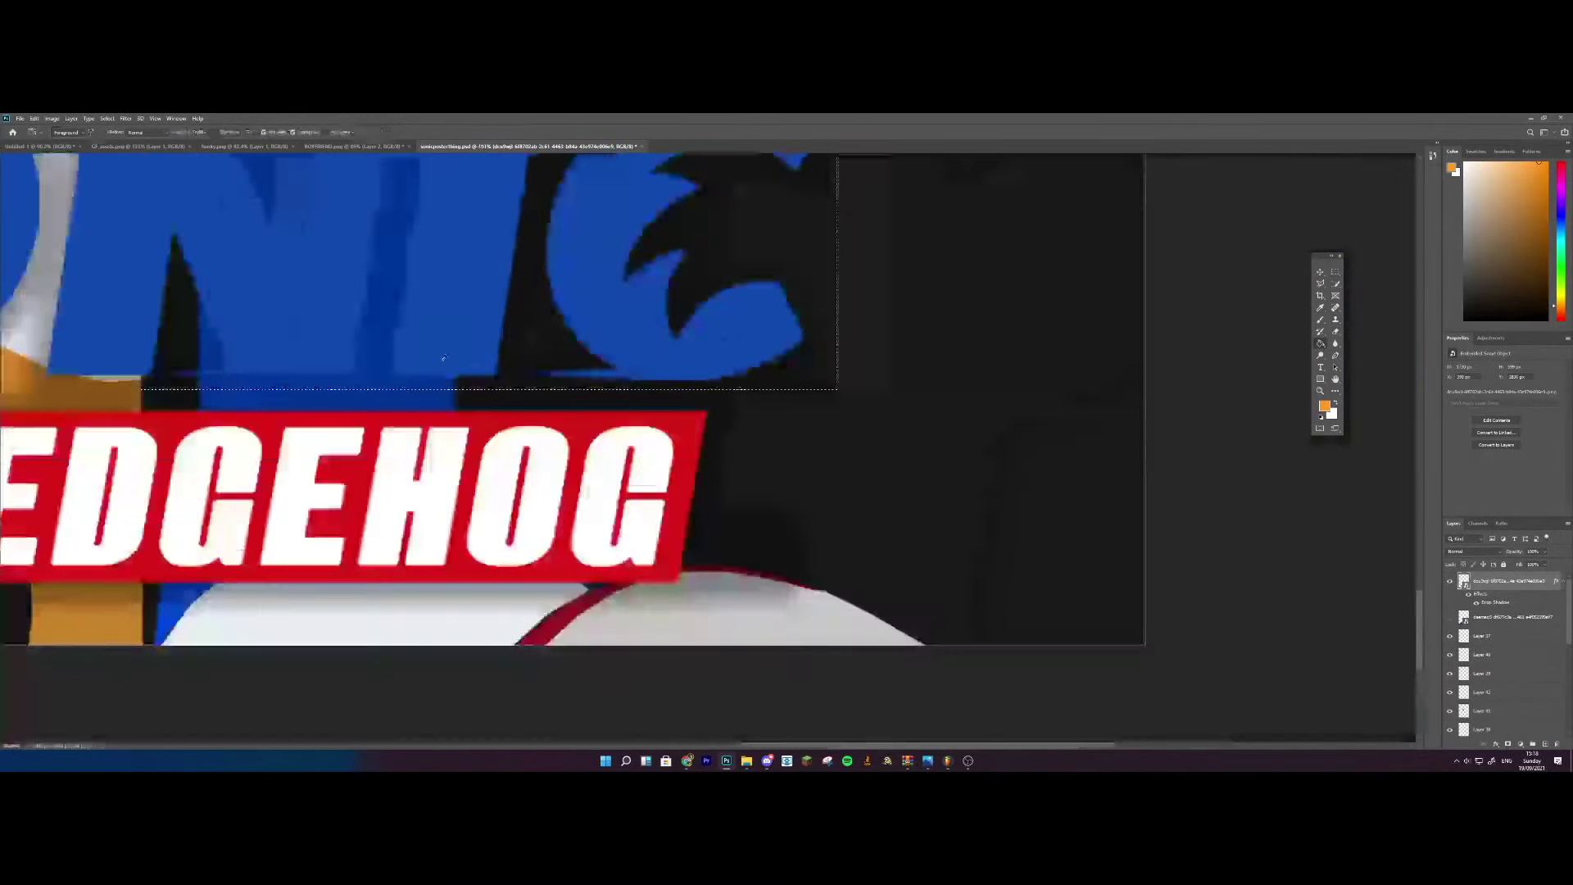
pyautogui.keyDown('alt'); pyautogui.click(195, 197); pyautogui.keyUp('alt')
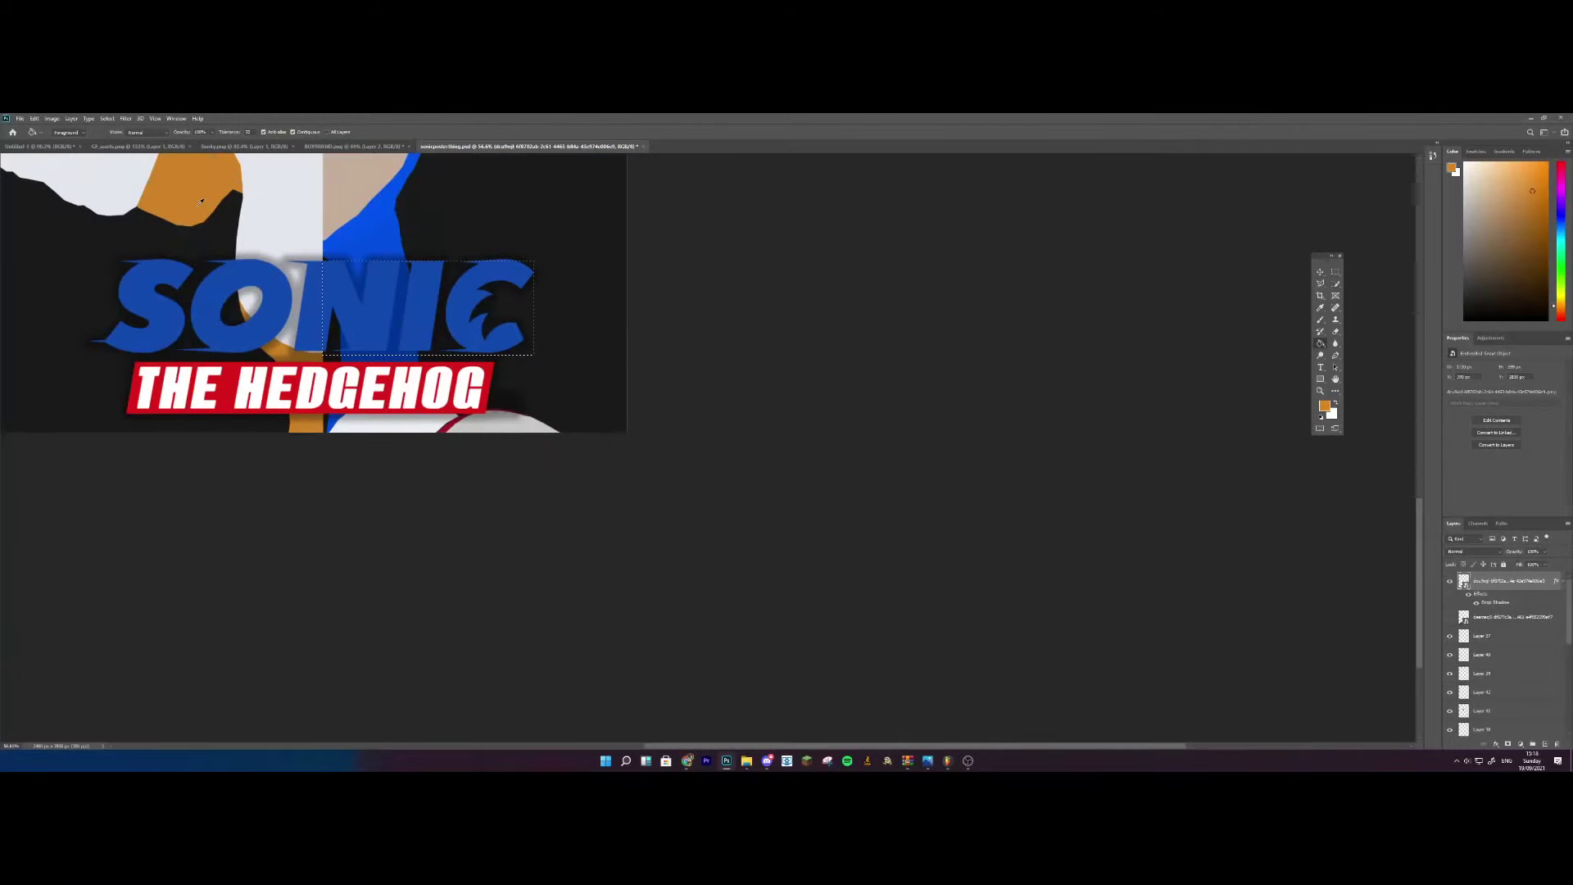
pyautogui.click(340, 296)
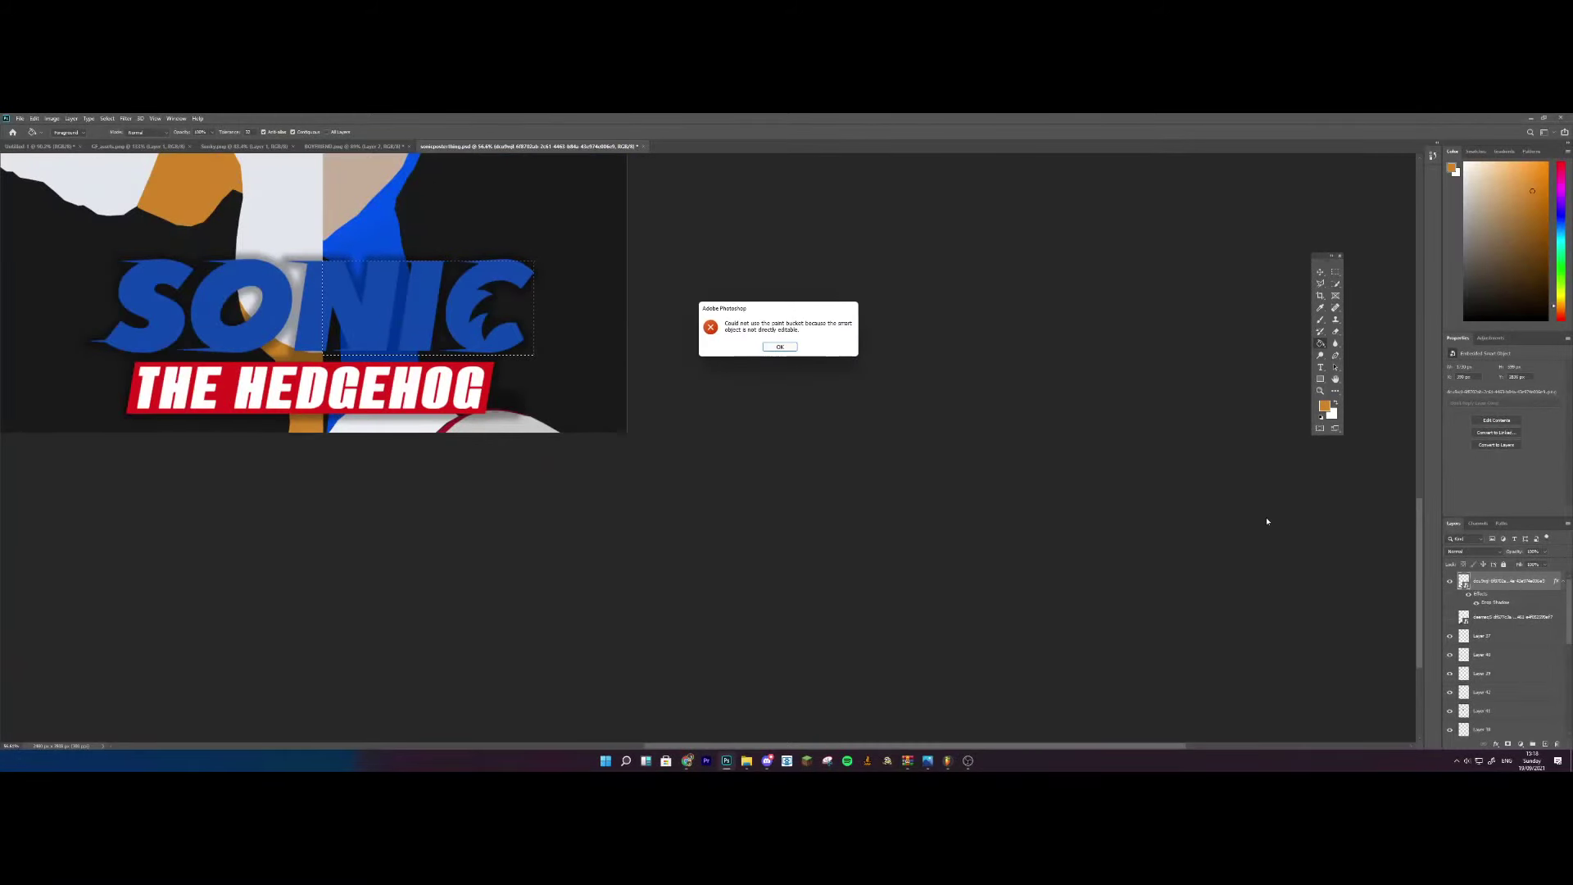
pyautogui.click(780, 346)
pyautogui.rightClick(1505, 578)
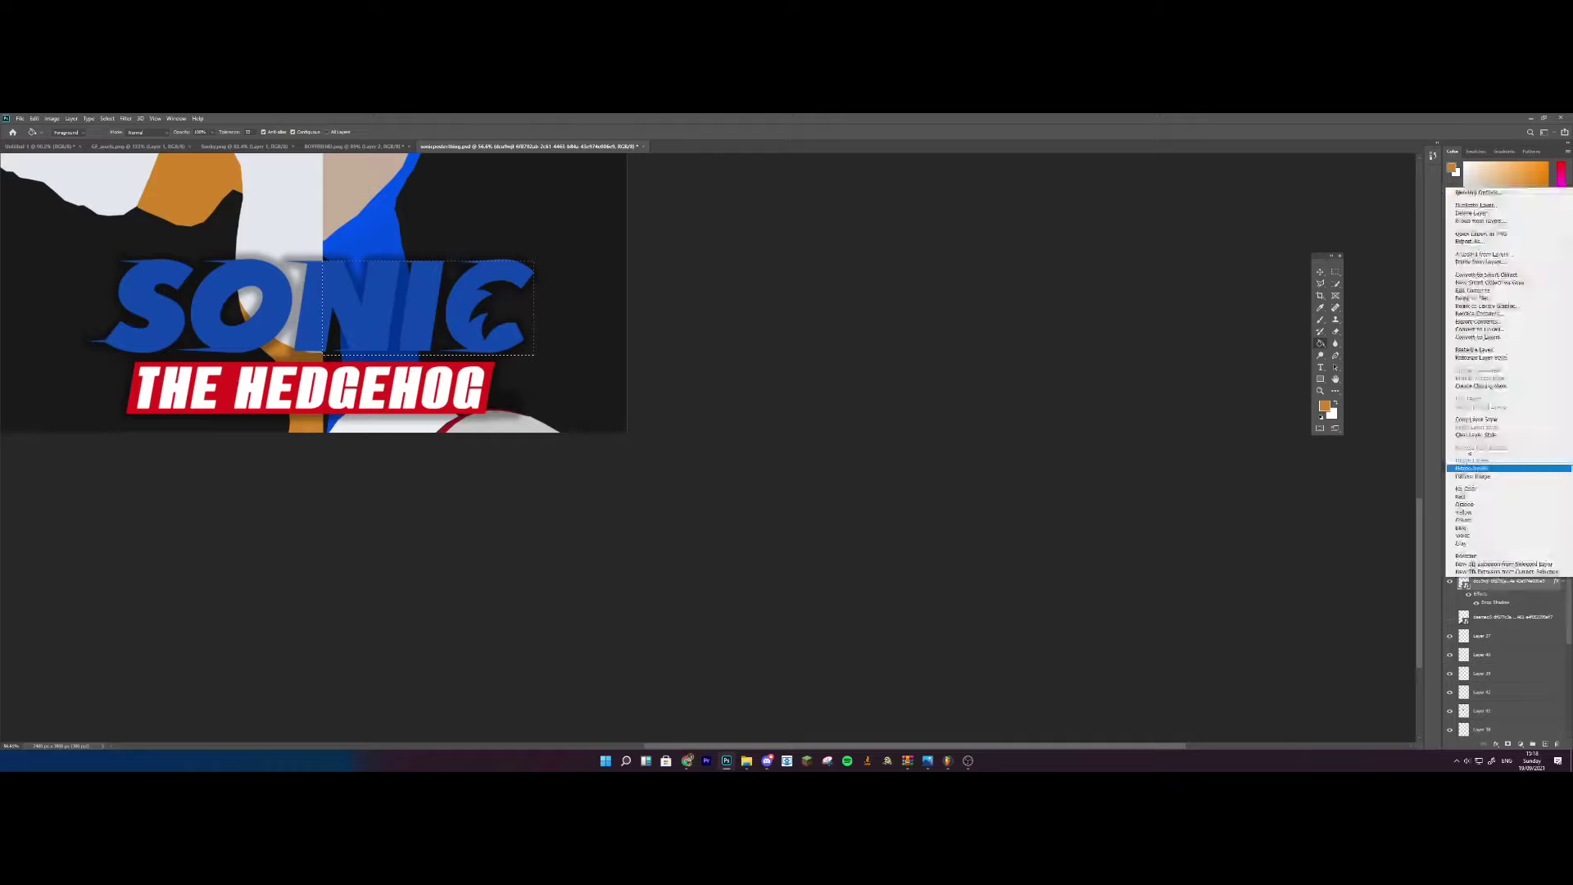
pyautogui.click(1511, 467)
# Fill the selected right half of SONIC with the sampled orange and sample the hedgehog's body blue
pyautogui.click(379, 329)
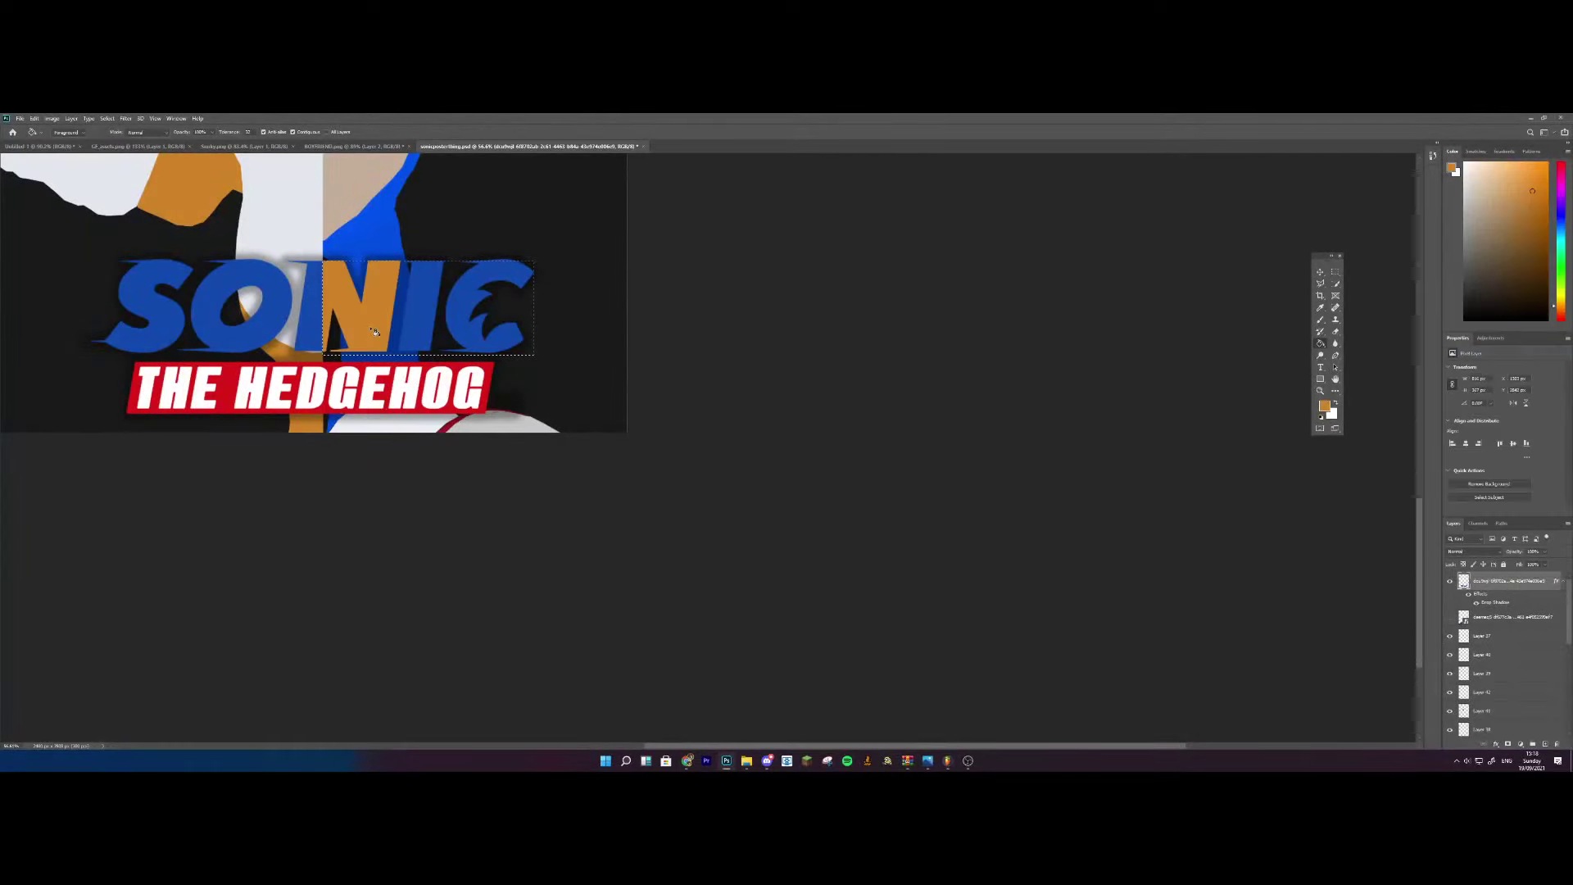
pyautogui.click(421, 320)
pyautogui.click(466, 294)
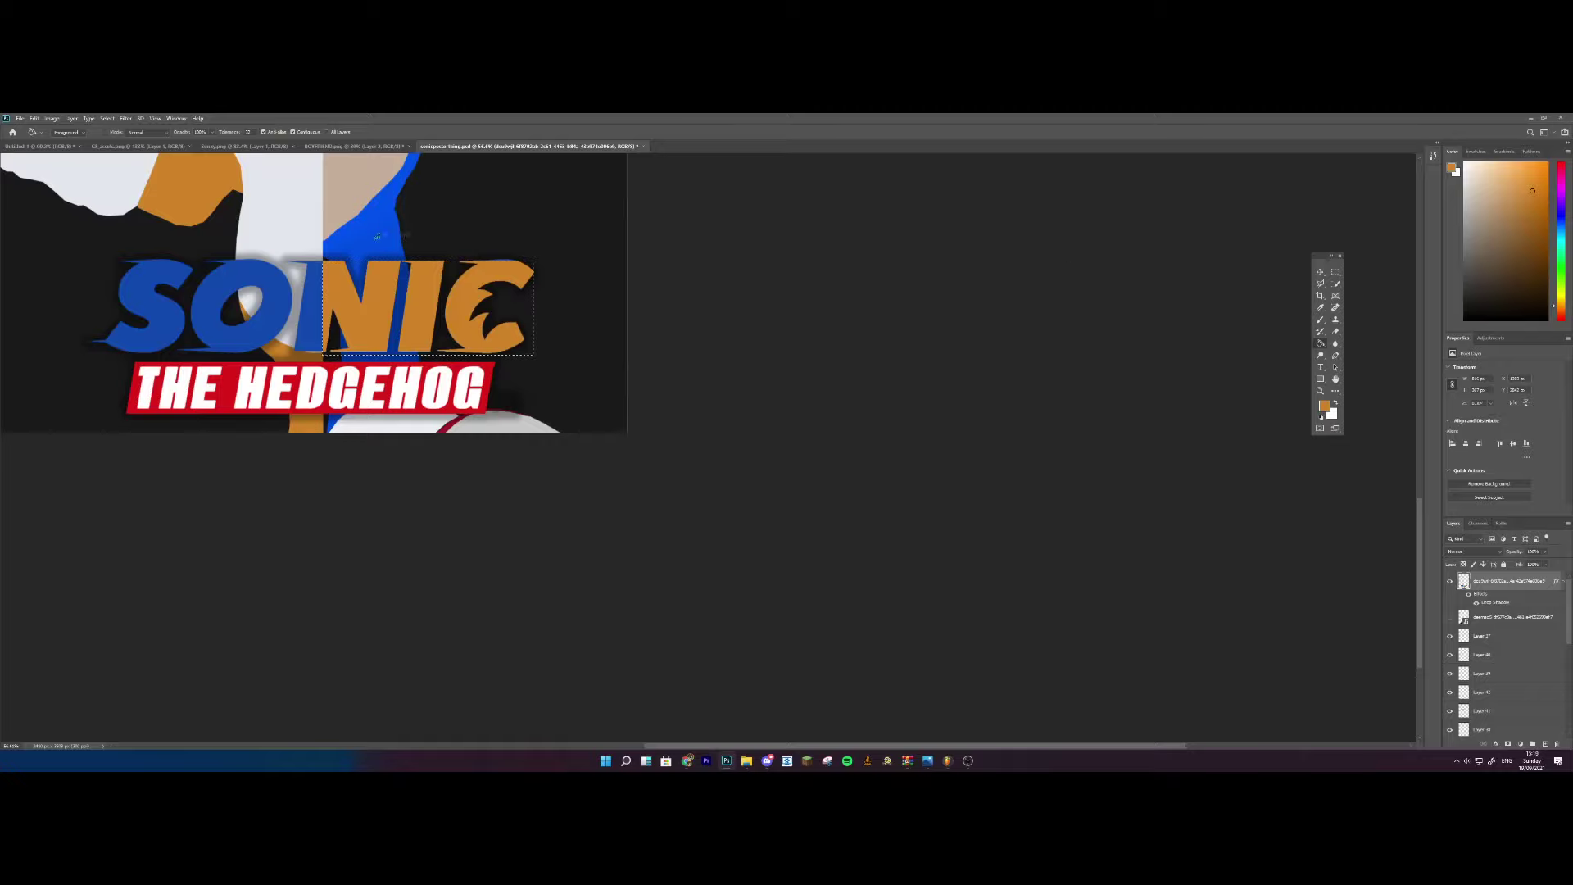
pyautogui.keyDown('alt'); pyautogui.click(330, 238); pyautogui.keyUp('alt')
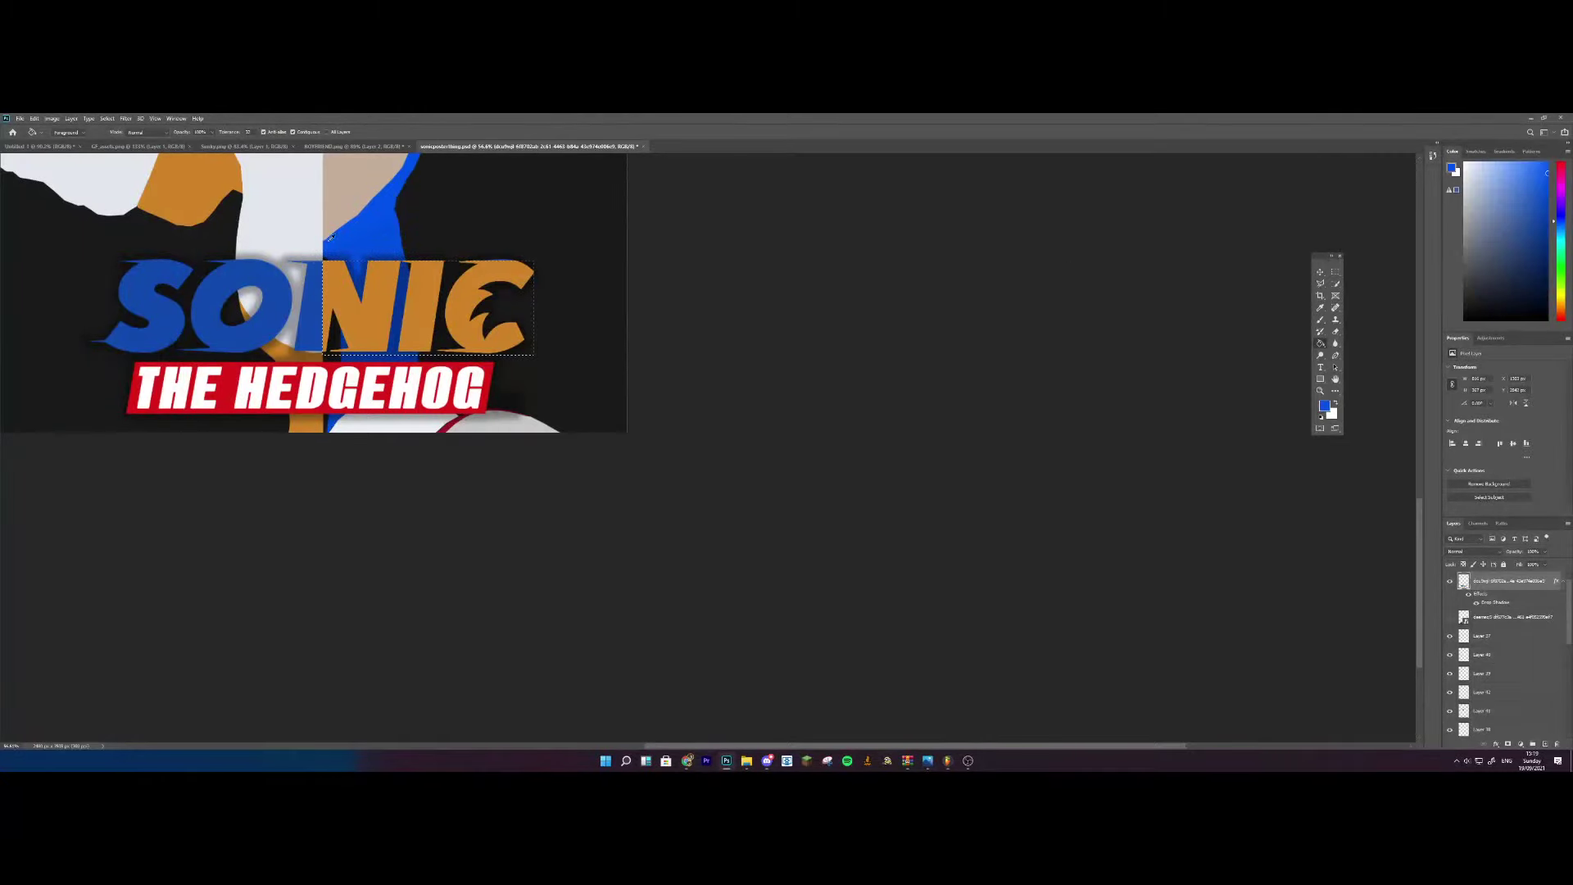
pyautogui.click(1335, 271)
pyautogui.scroll(5, 267, 271)
pyautogui.scroll(5, 498, 232)
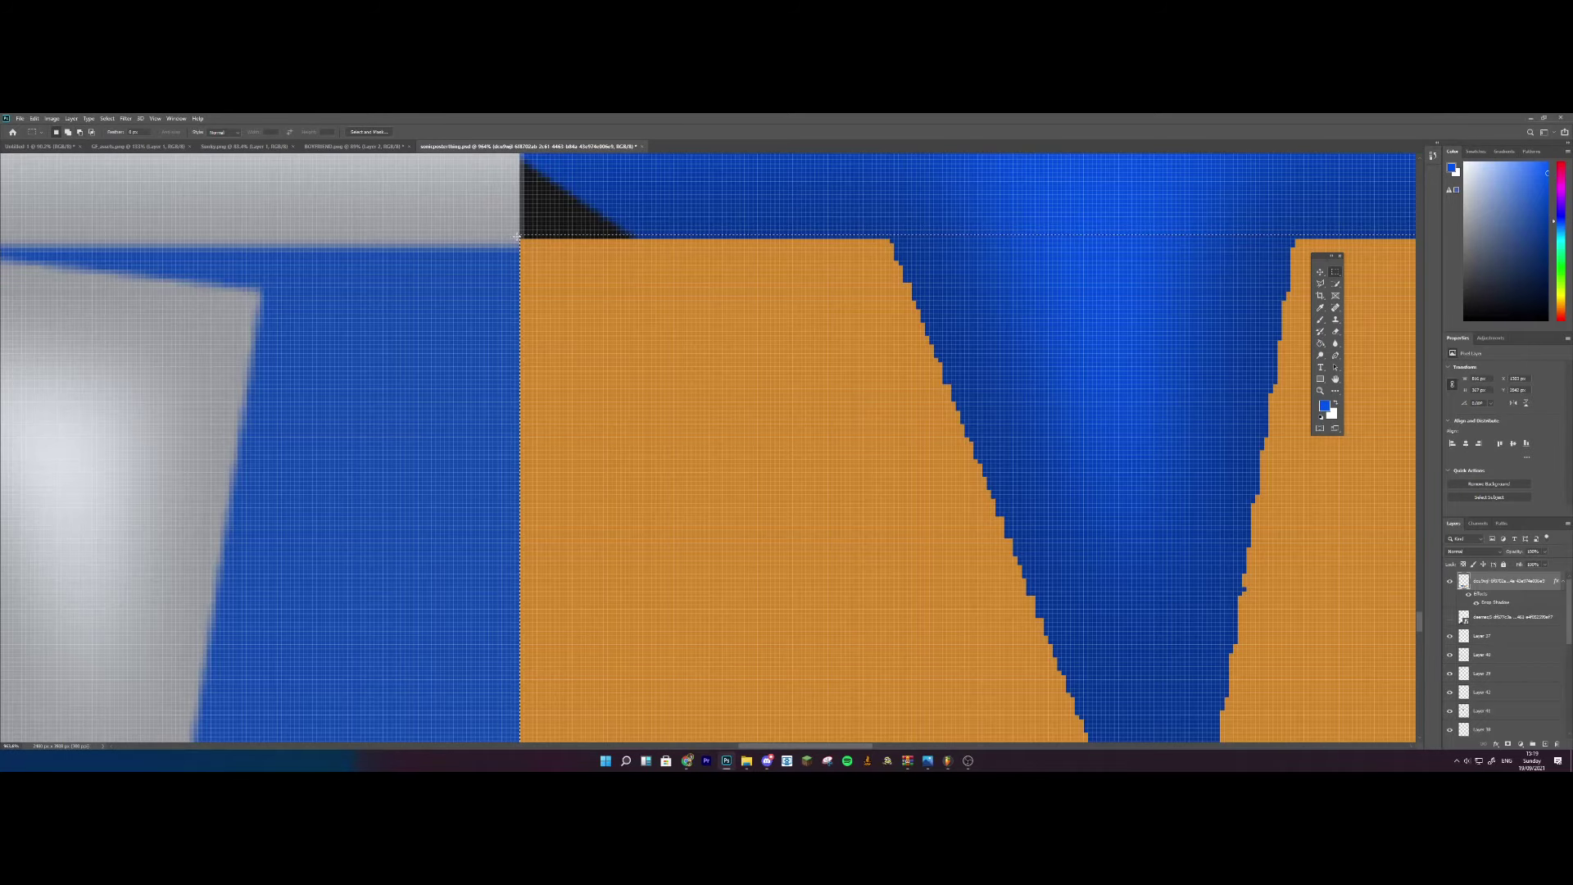
pyautogui.moveTo(518, 236); pyautogui.dragTo(123, 453)
pyautogui.moveTo(14, 471); pyautogui.dragTo(3, 472)
pyautogui.hotkey('ctrl', 'd')
# Marquee-select the blue part of the word SONIC from the central dividing line to beyond the S's left tip
pyautogui.scroll(-5, 1214, 258)
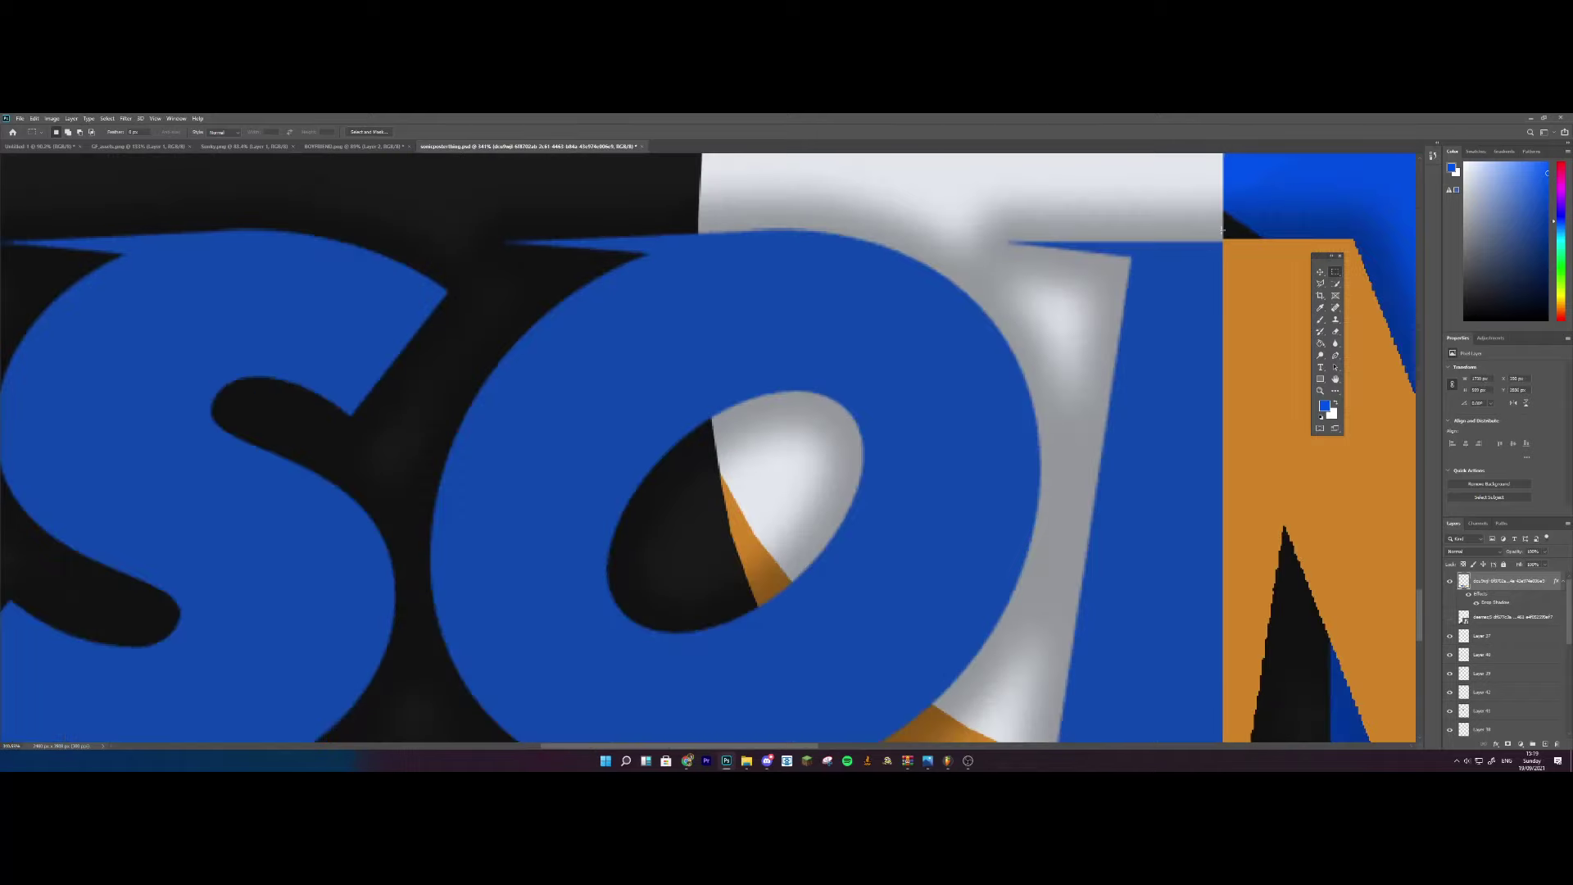
pyautogui.scroll(-8, 1225, 229)
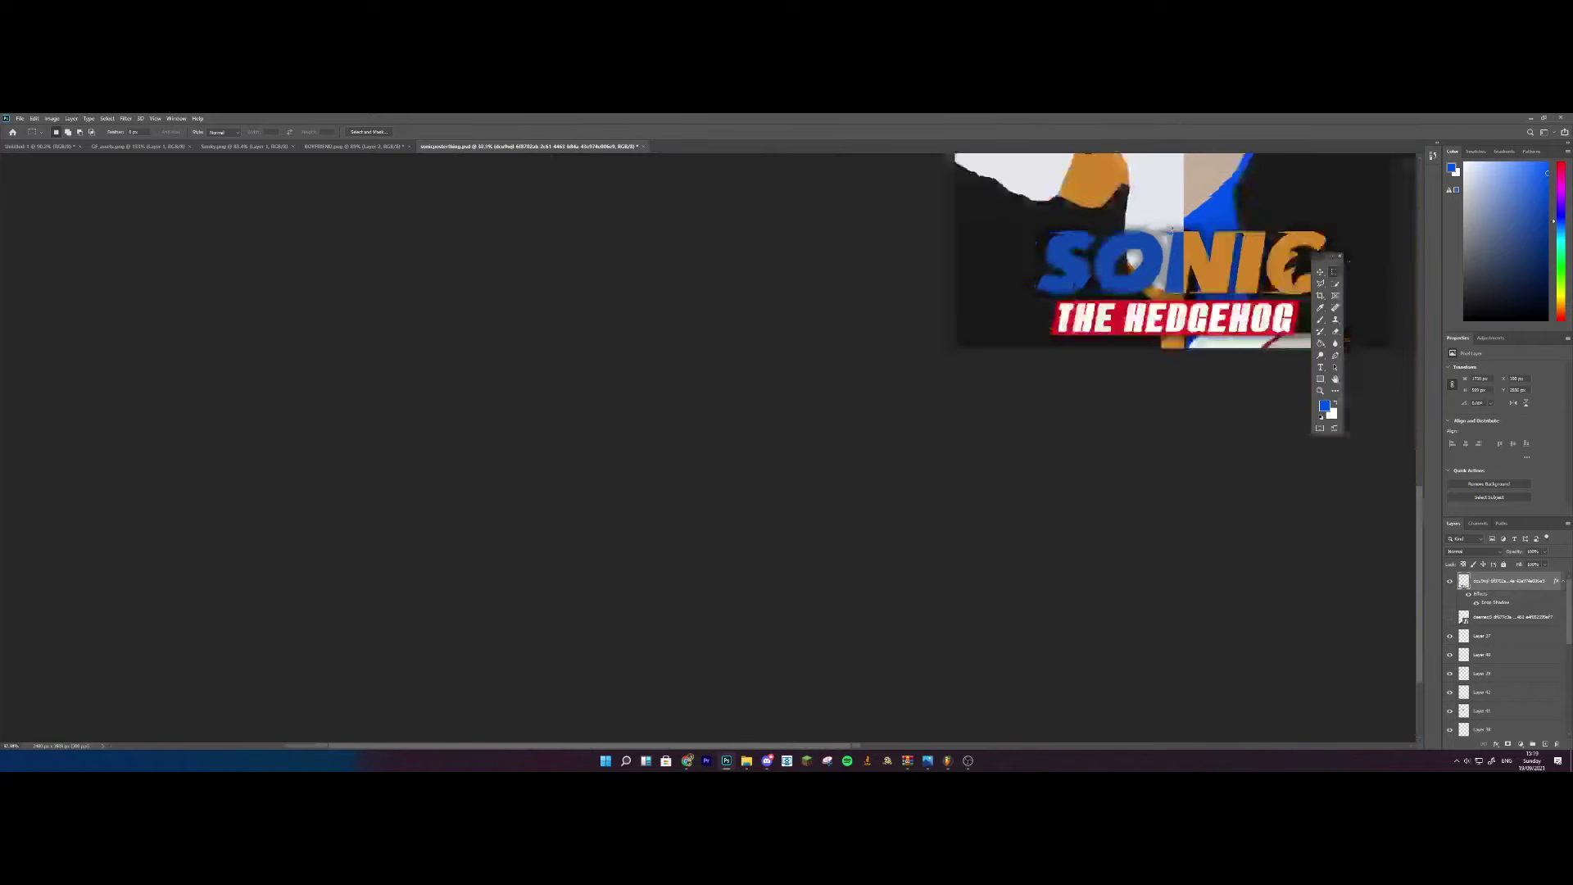
pyautogui.scroll(10, 801, 536)
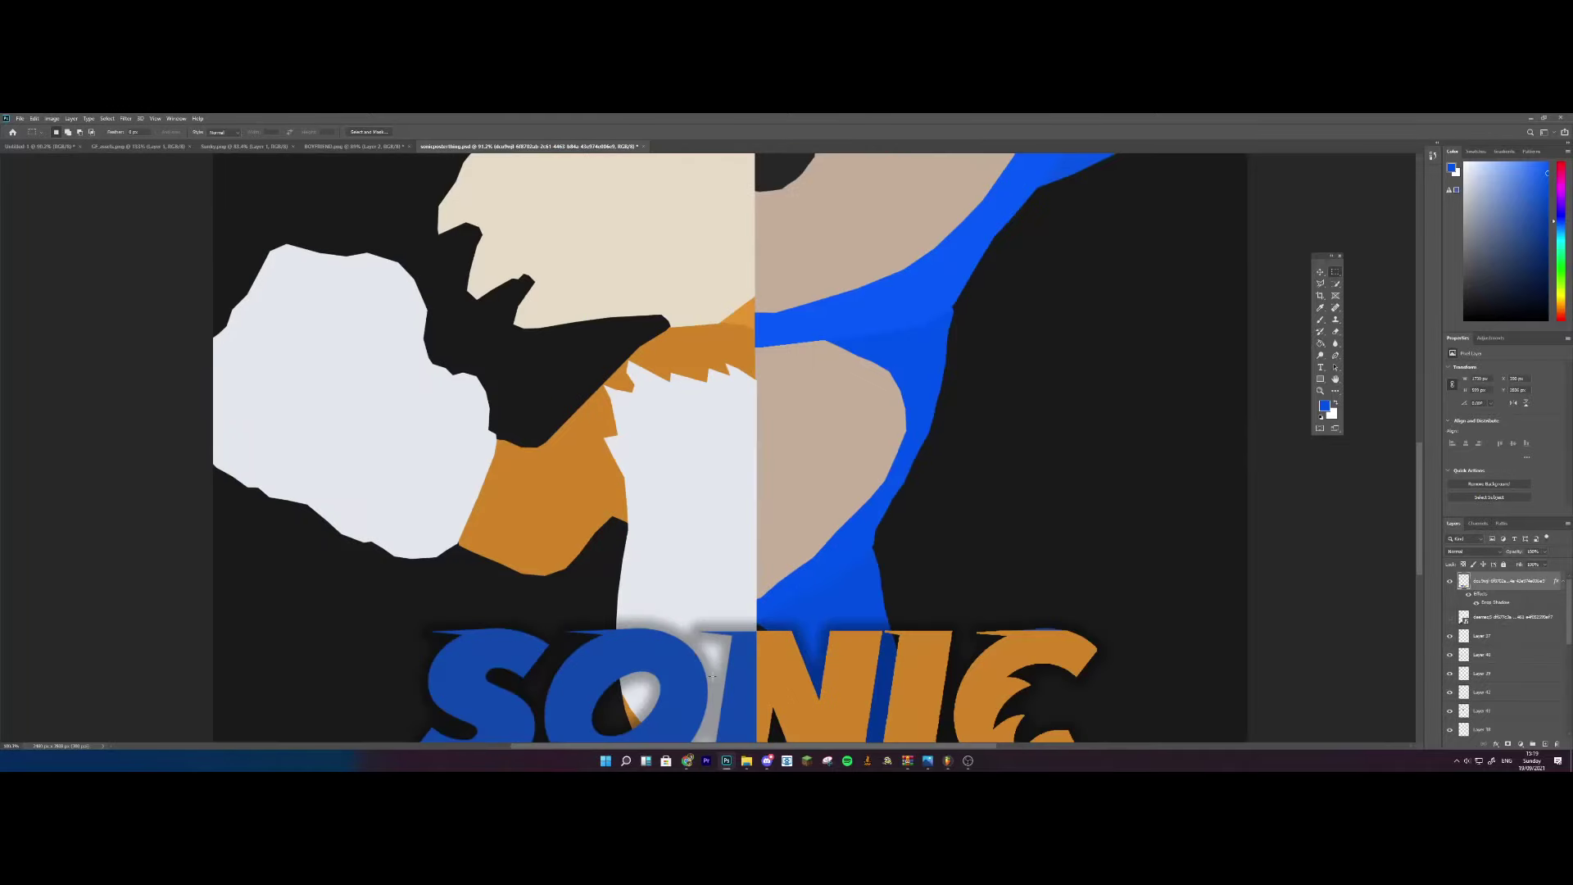
pyautogui.scroll(2, 817, 564)
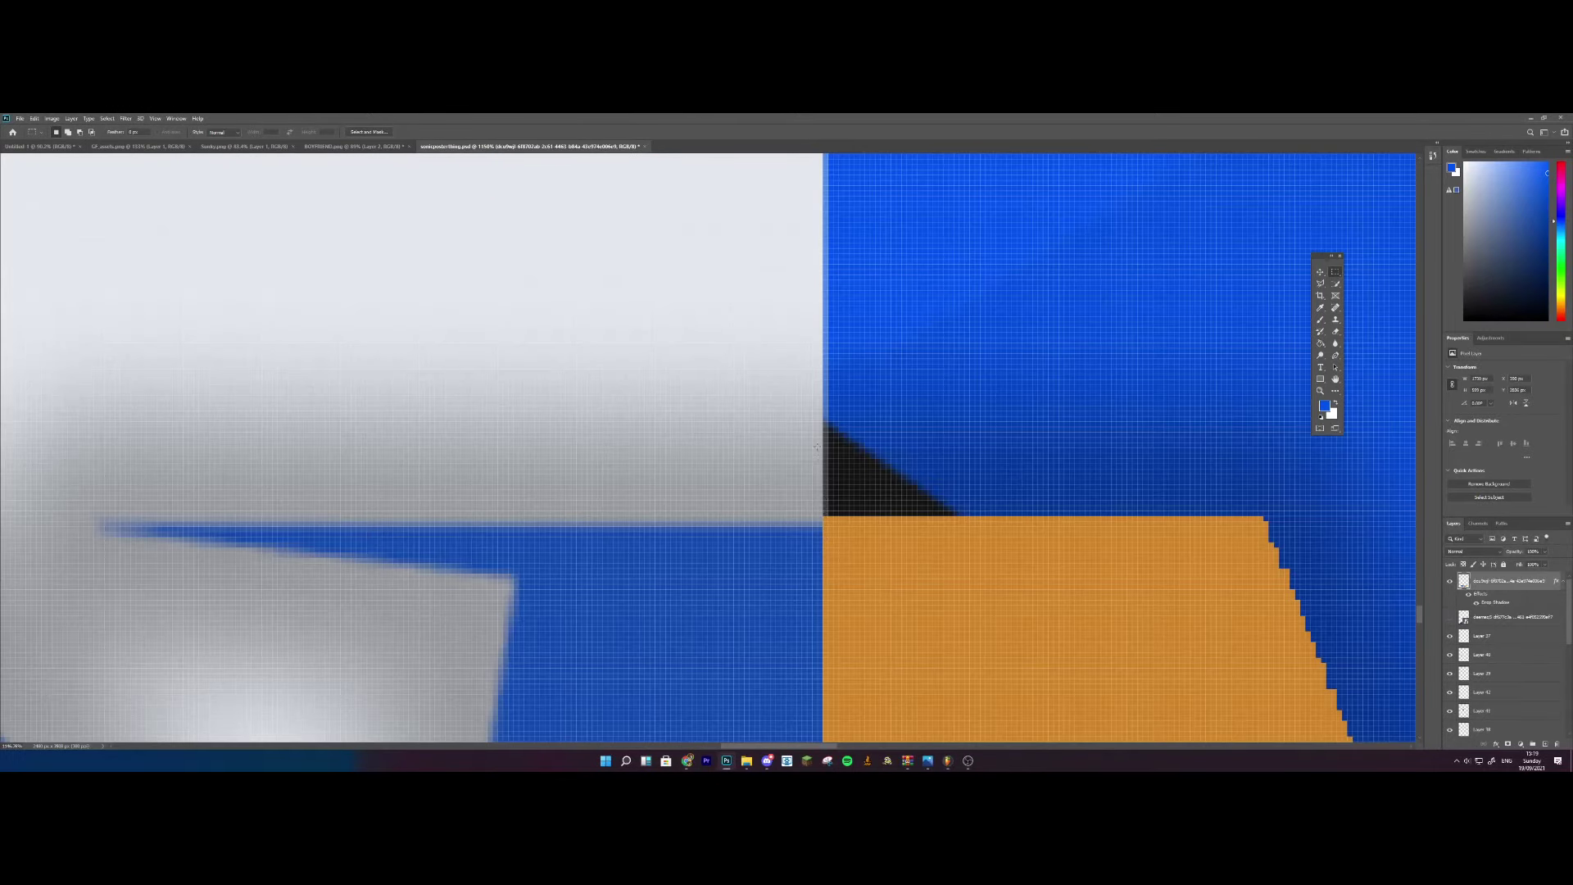
pyautogui.moveTo(813, 432); pyautogui.dragTo(584, 481)
pyautogui.moveTo(121, 537); pyautogui.dragTo(1, 578)
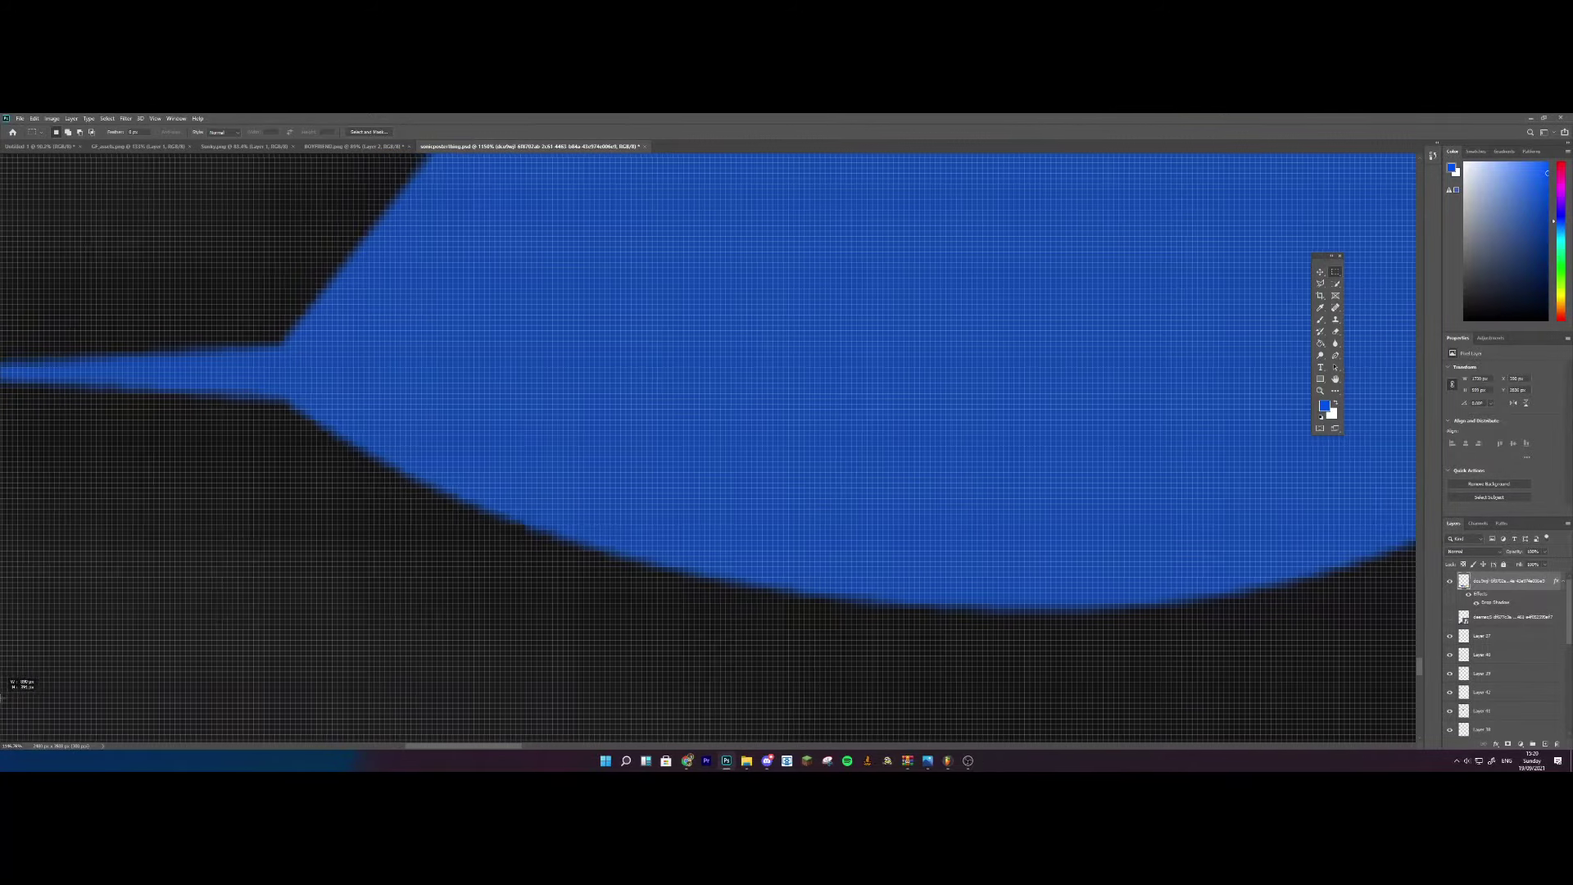
pyautogui.moveTo(2, 698); pyautogui.dragTo(0, 700)
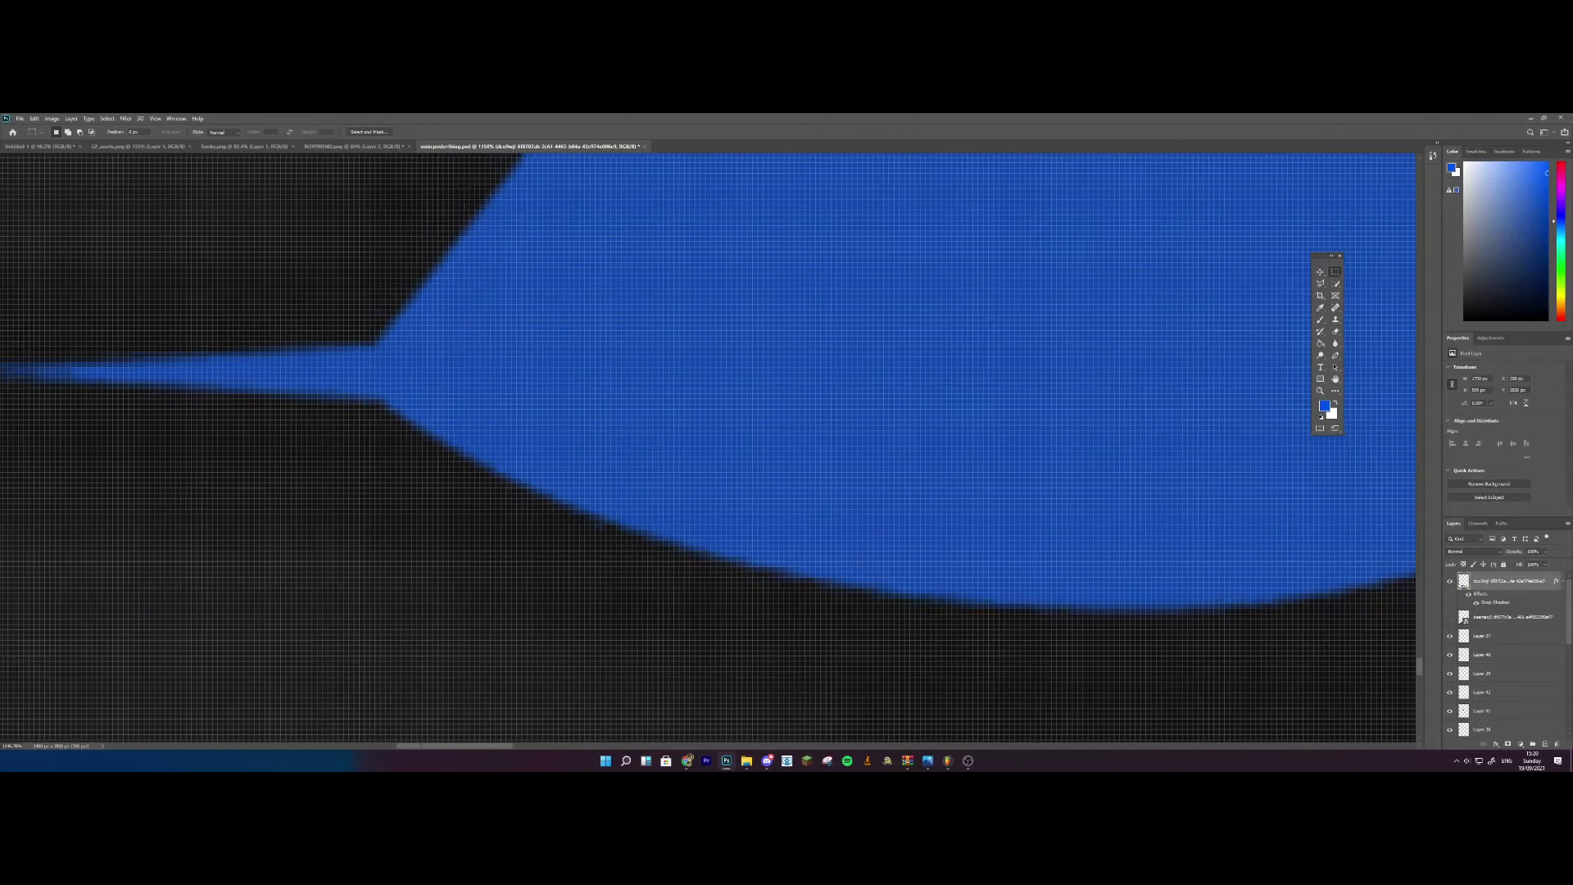
pyautogui.hscroll(-4, 708, 448)
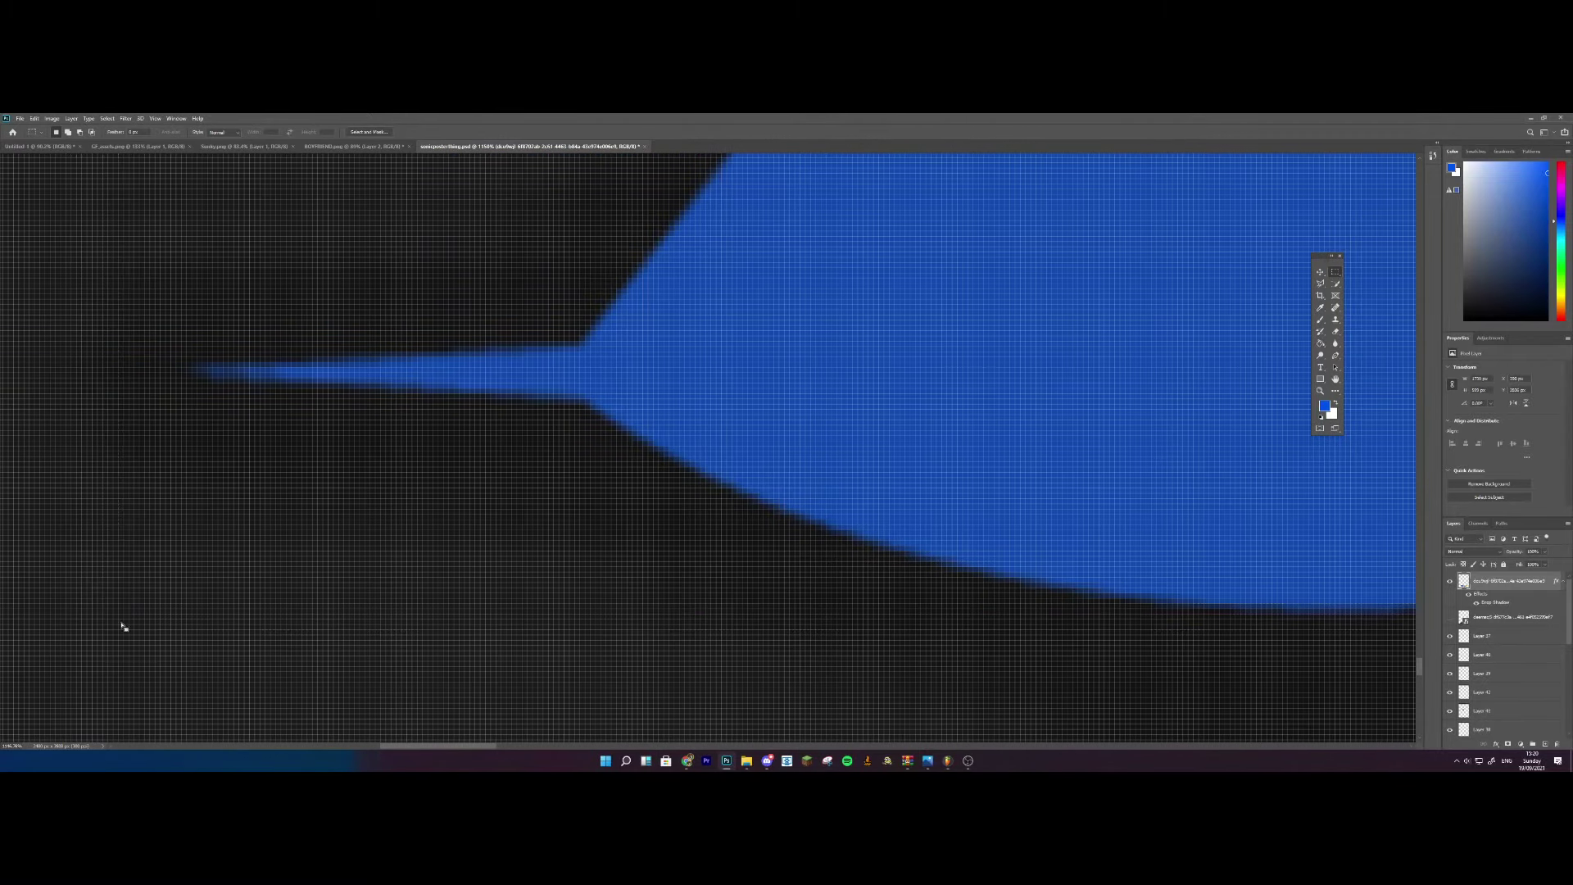
pyautogui.scroll(-10, 598, 441)
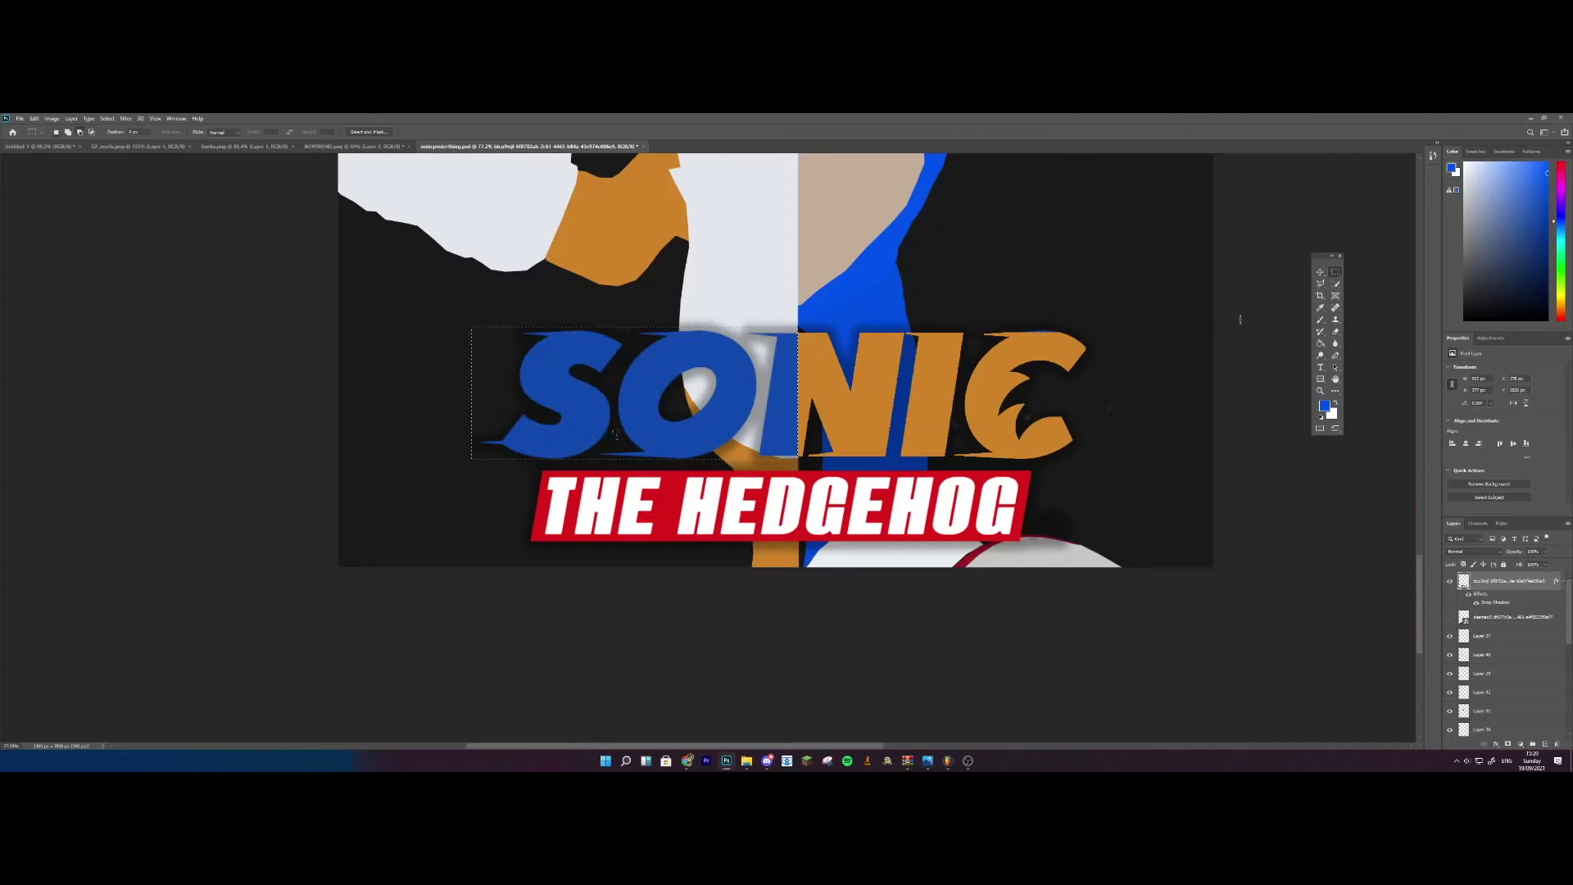
# Fill the S, the O and the left part of the N with the hedgehog's bright blue
pyautogui.click(1319, 342)
pyautogui.scroll(5, 870, 300)
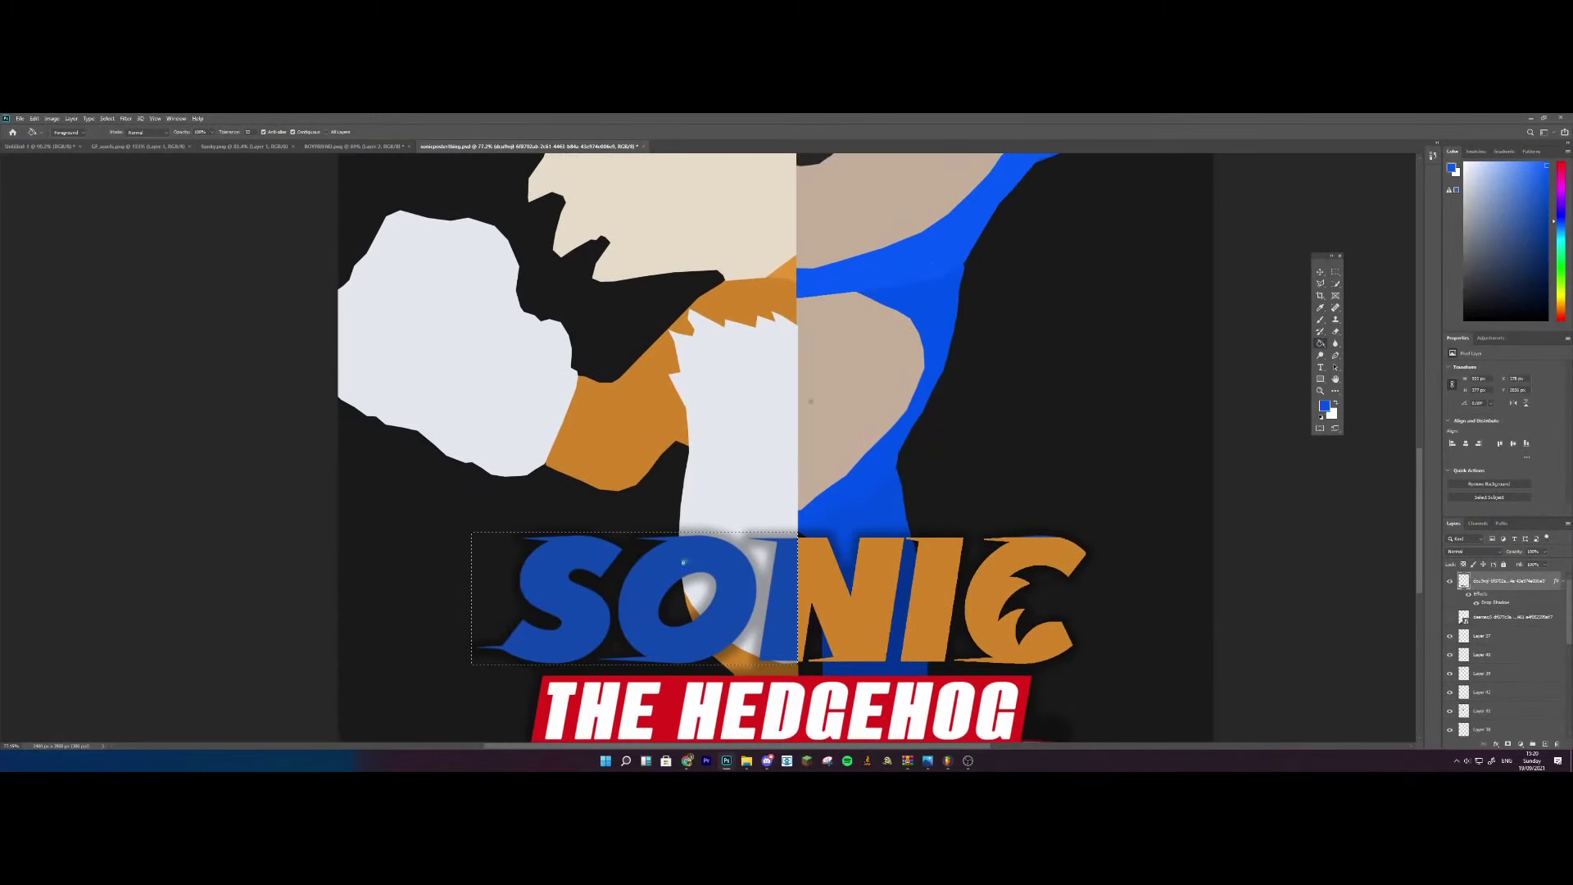
pyautogui.click(585, 622)
pyautogui.click(647, 613)
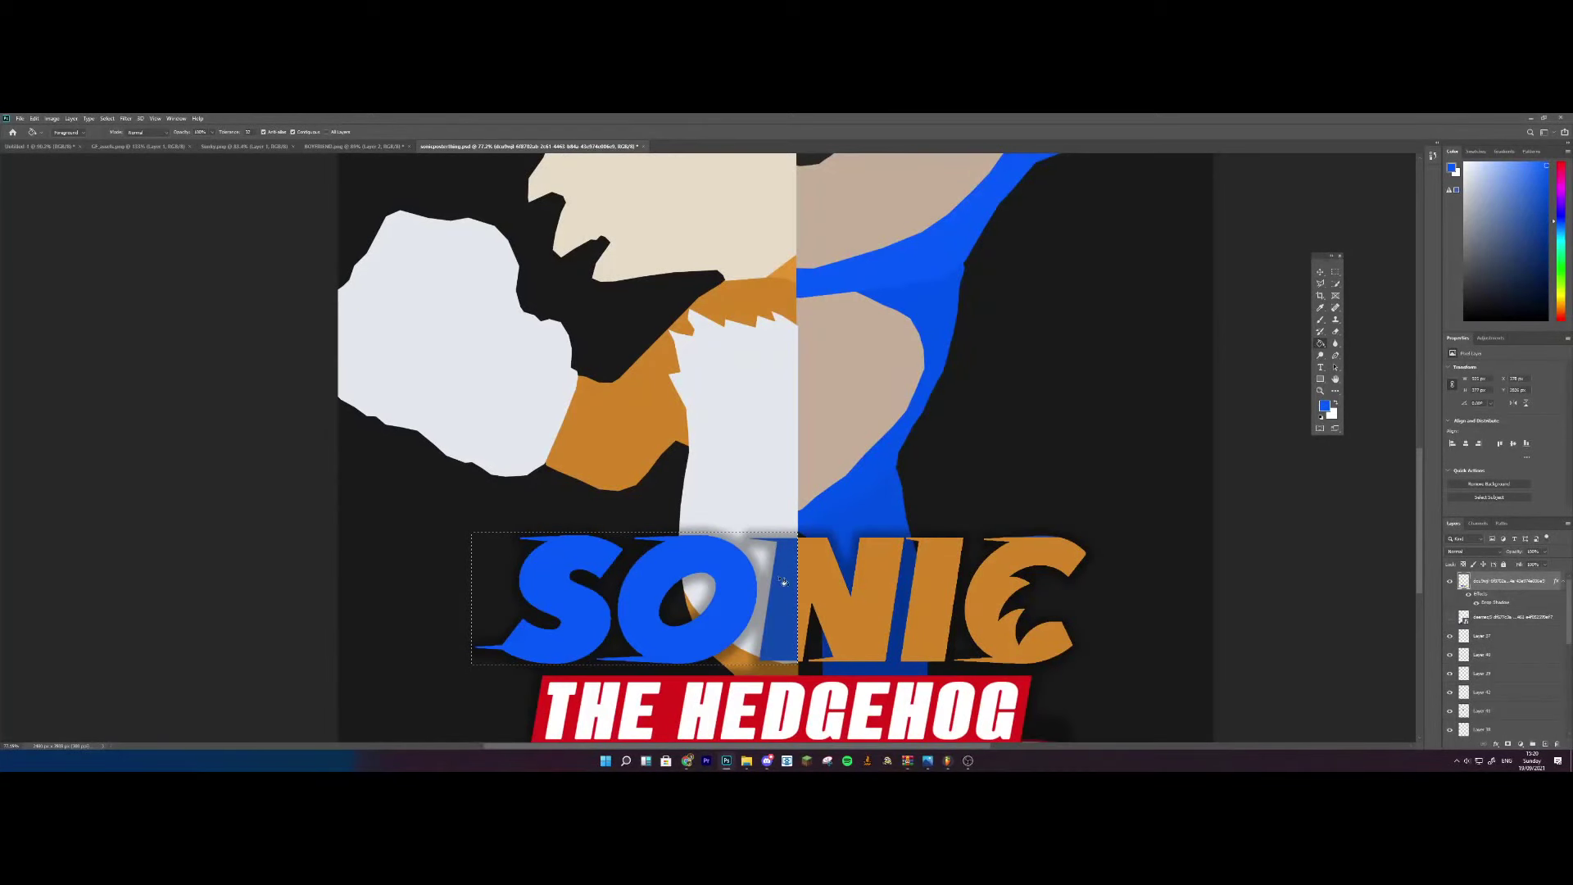
pyautogui.click(790, 578)
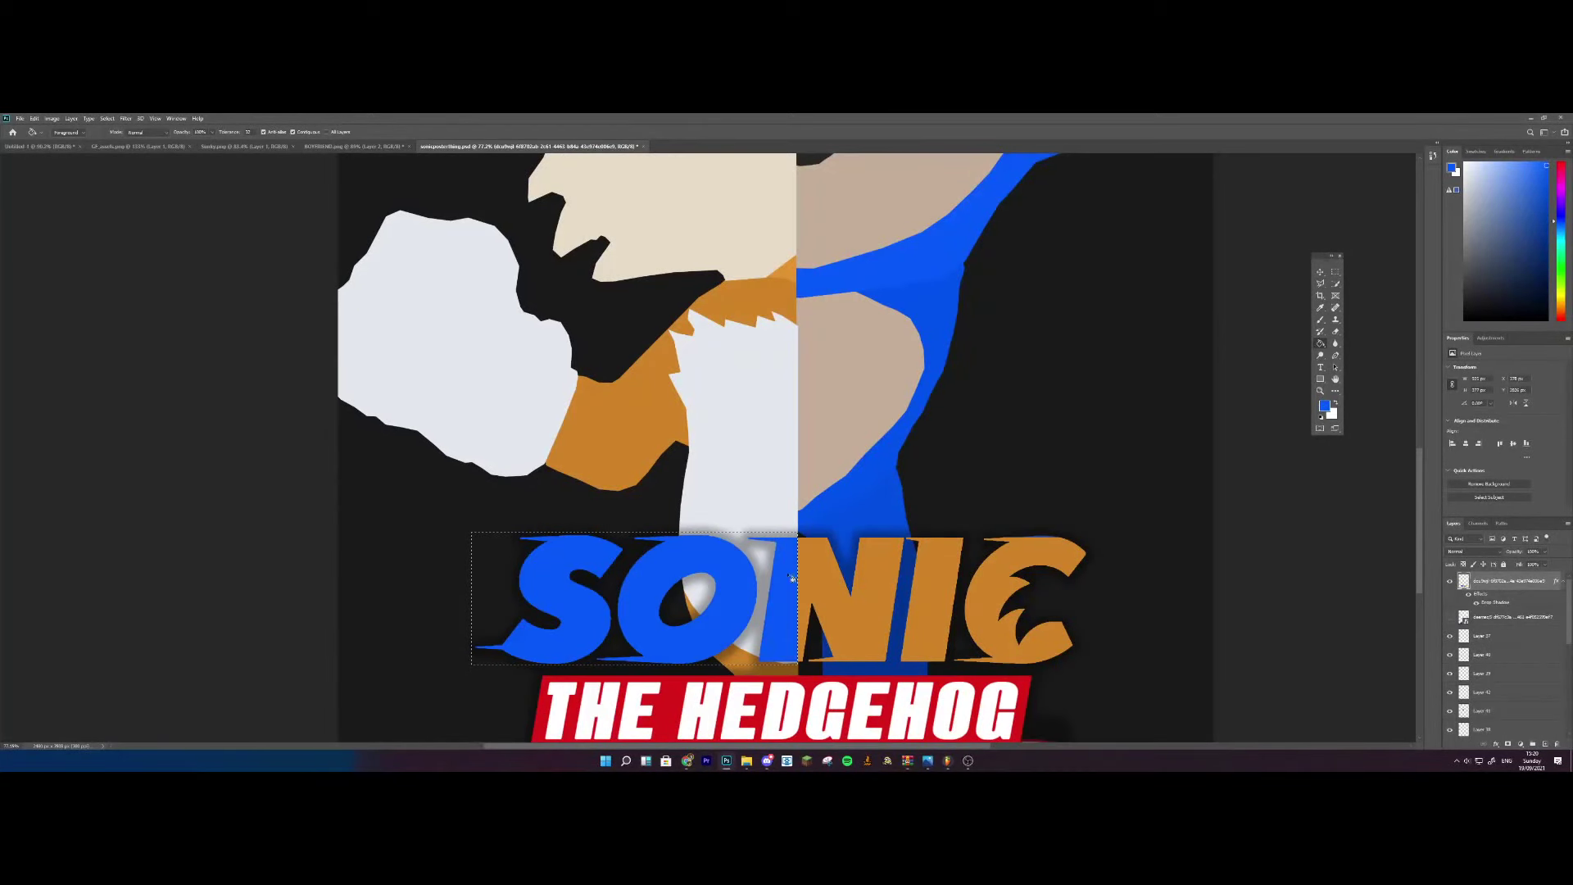
# Clear the selection and fill the leftover blue edge on top of the C with the logo's orange
pyautogui.click(1336, 271)
pyautogui.hotkey('ctrl', 'd')
pyautogui.click(1321, 343)
pyautogui.keyDown('alt'); pyautogui.click(1012, 632); pyautogui.keyUp('alt')
pyautogui.scroll(7, 1101, 566)
pyautogui.scroll(4, 1090, 554)
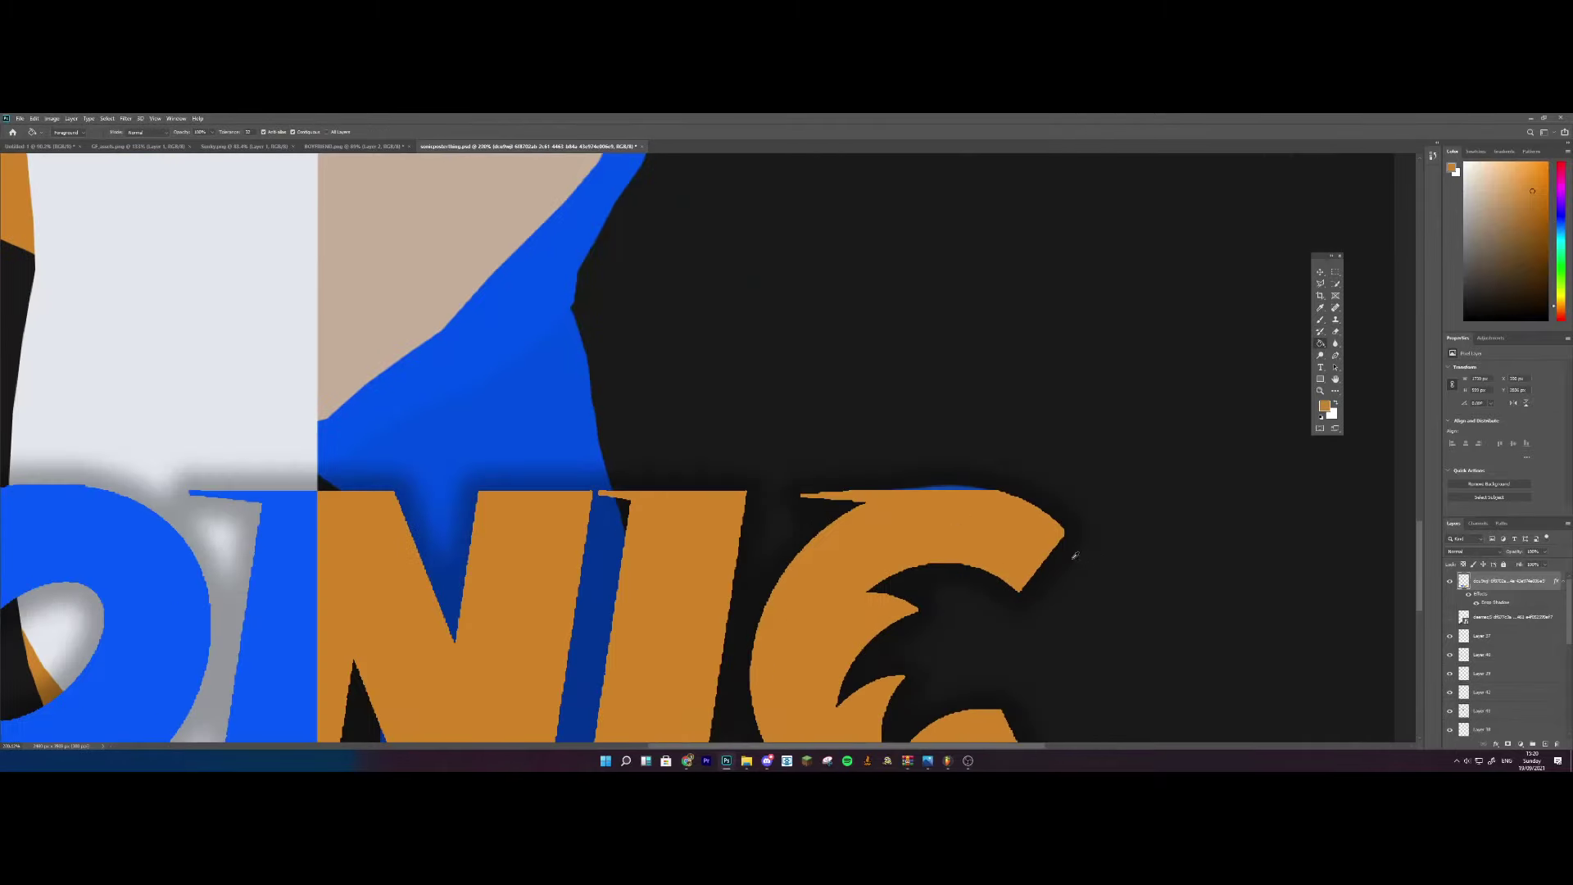
pyautogui.scroll(2, 873, 416)
pyautogui.click(872, 414)
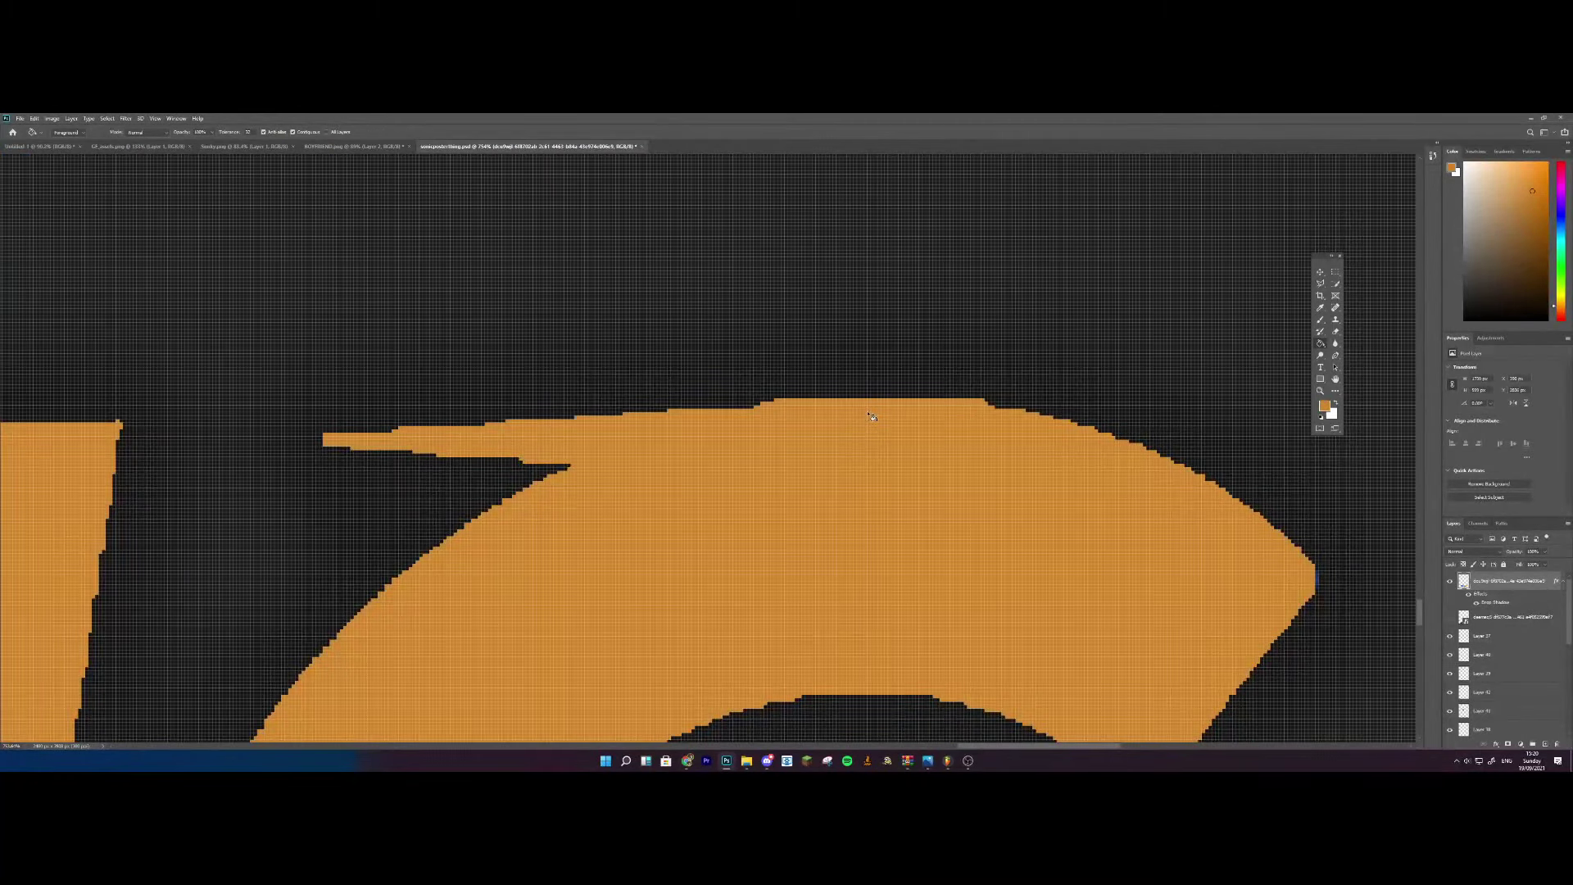
pyautogui.scroll(-10, 769, 508)
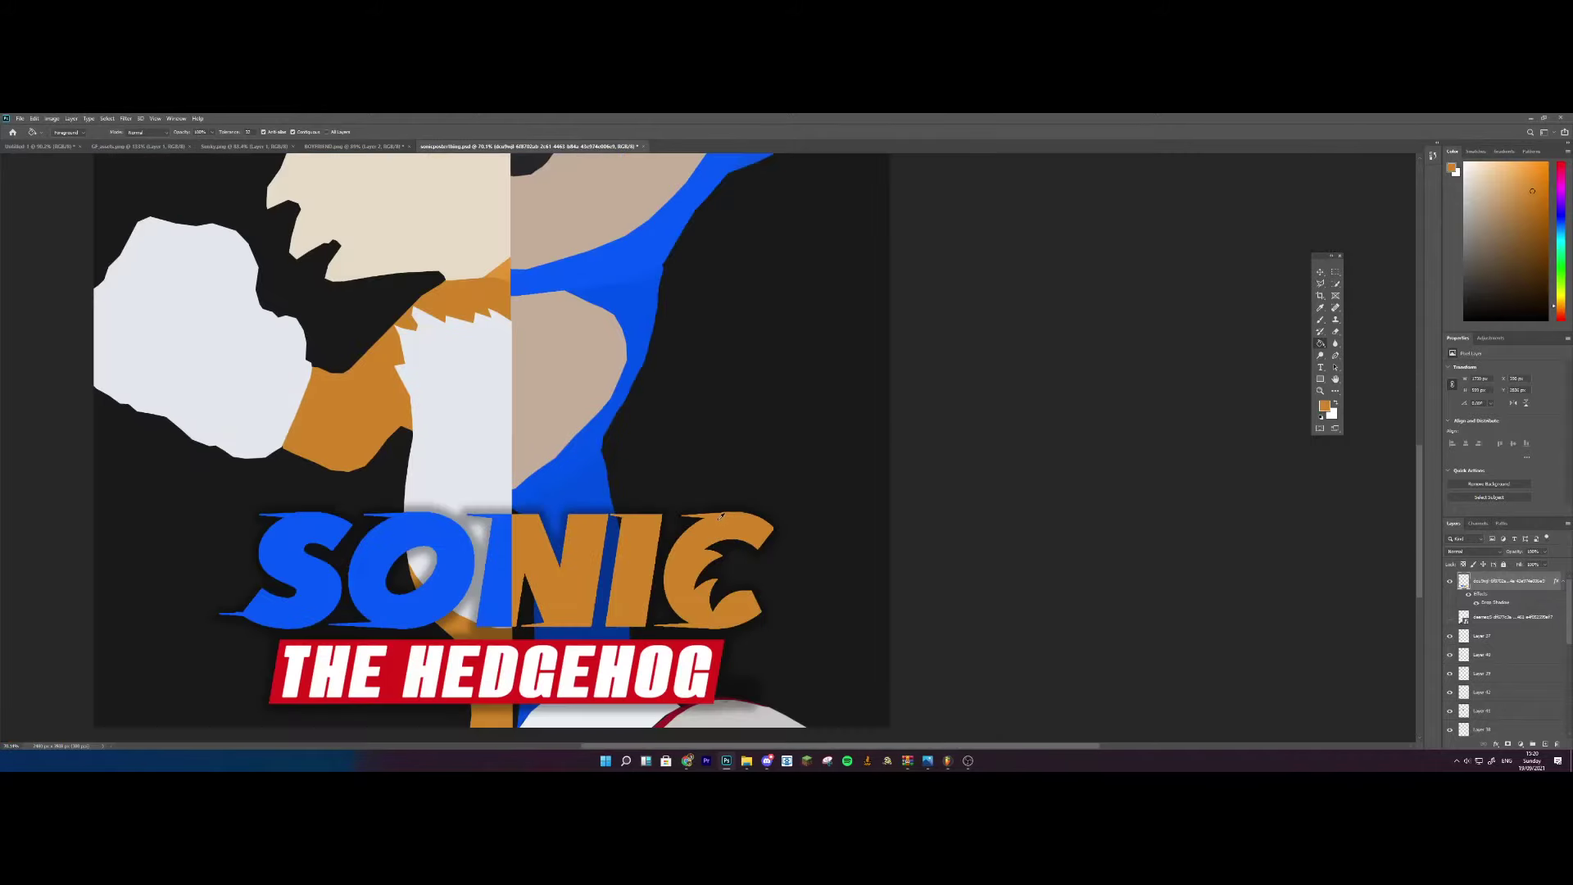
pyautogui.scroll(-2, 722, 515)
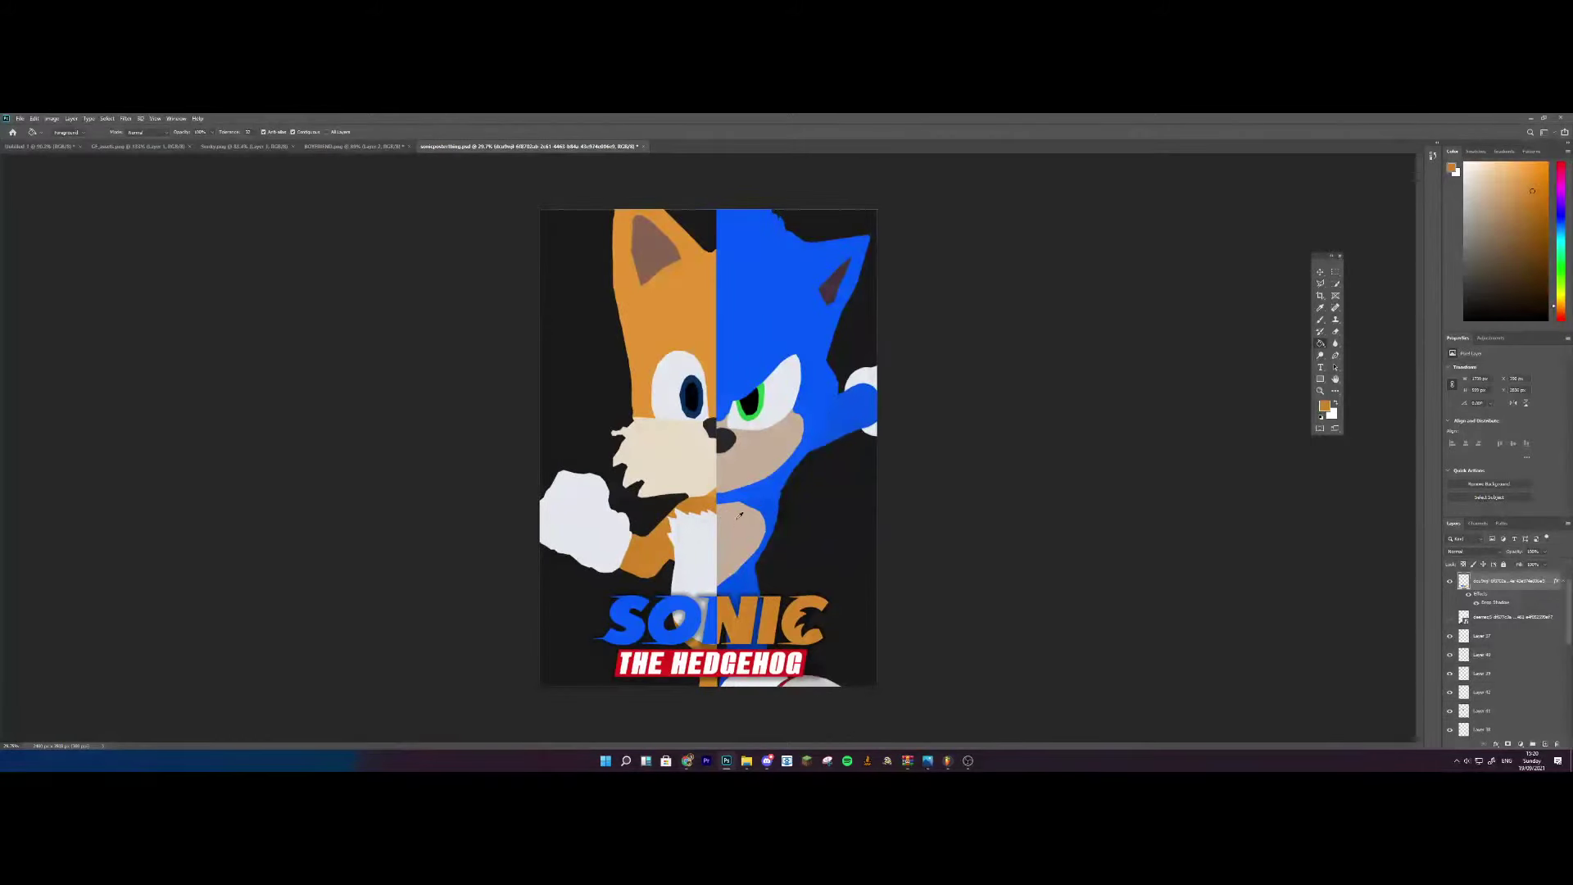
pyautogui.scroll(-1, 739, 515)
pyautogui.scroll(-1, 735, 515)
pyautogui.scroll(3, 735, 515)
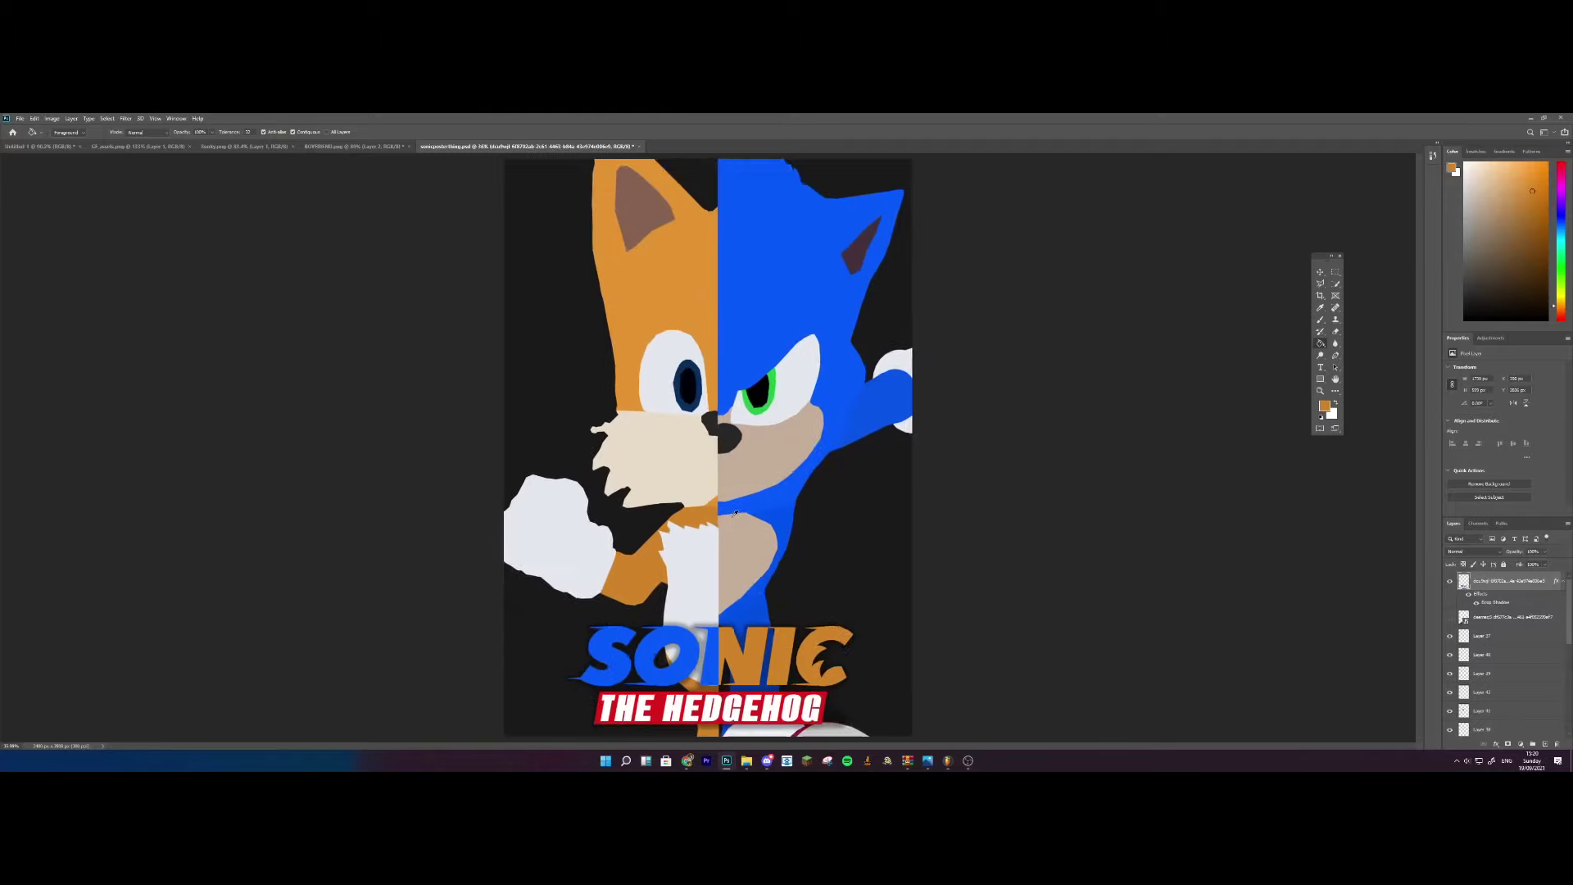
# Find the movie billing-block credits image in the Assets folder and place it into the poster document
pyautogui.click(746, 761)
pyautogui.scroll(-5, 574, 322)
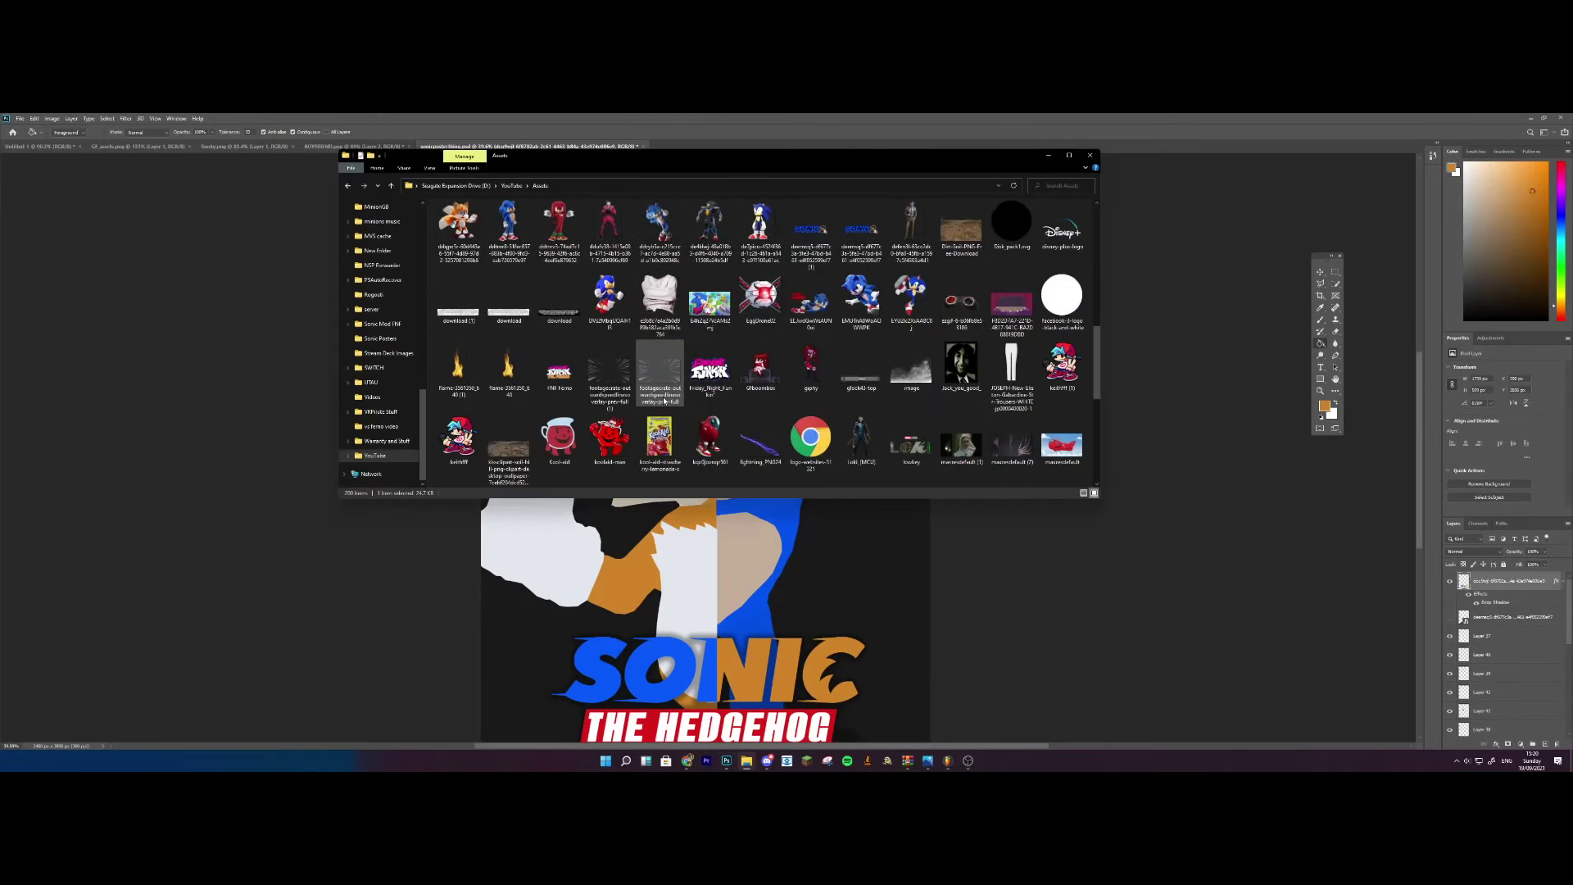
pyautogui.scroll(5, 574, 322)
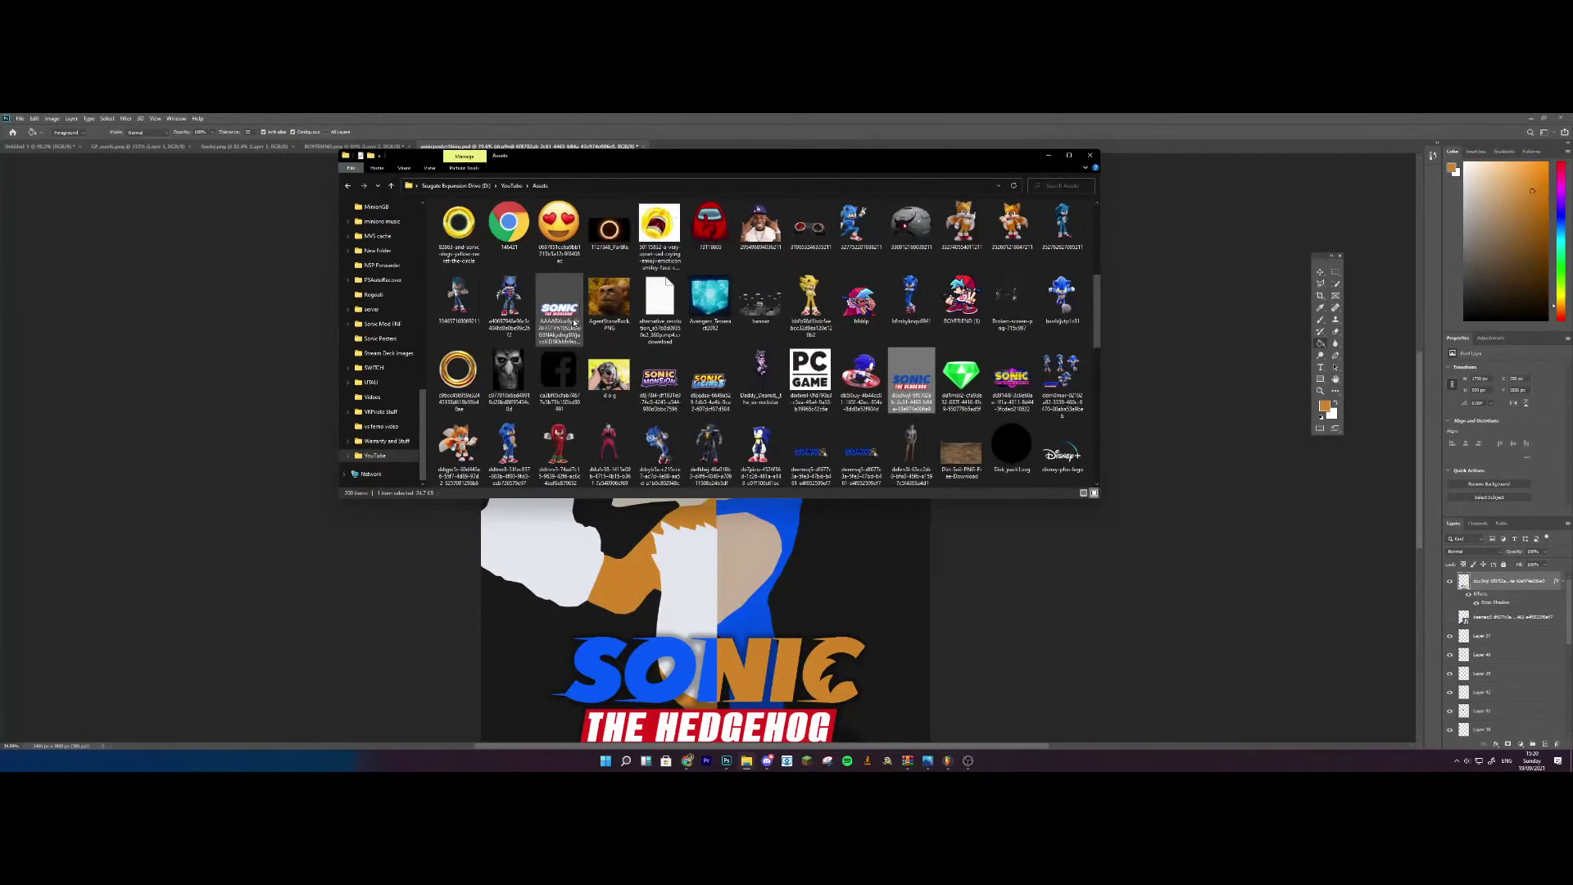
pyautogui.scroll(-1, 573, 322)
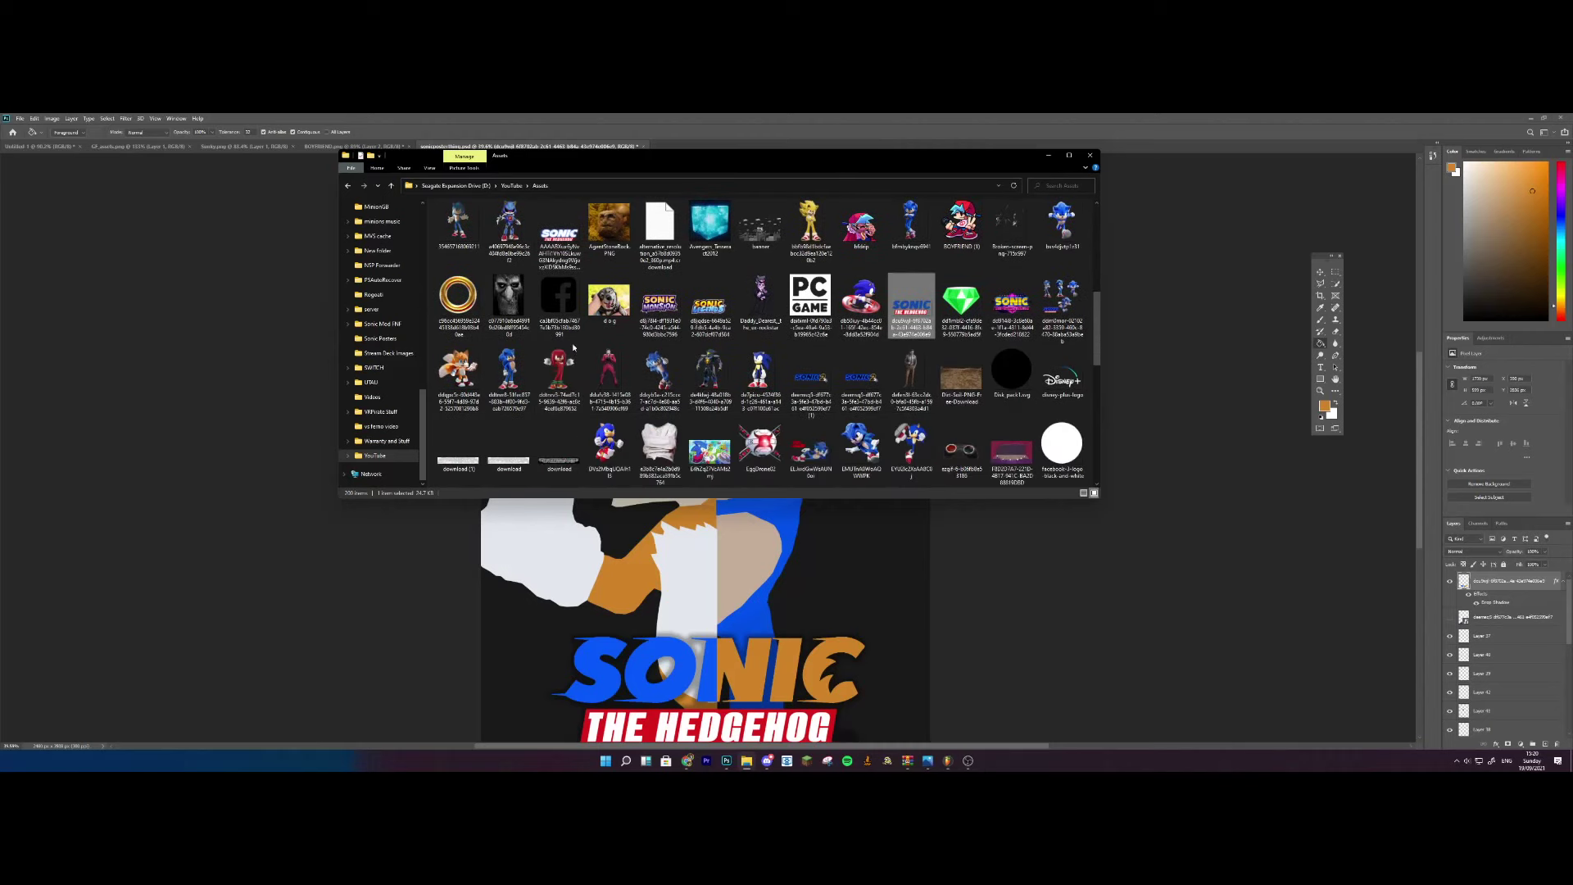
pyautogui.scroll(-4, 874, 394)
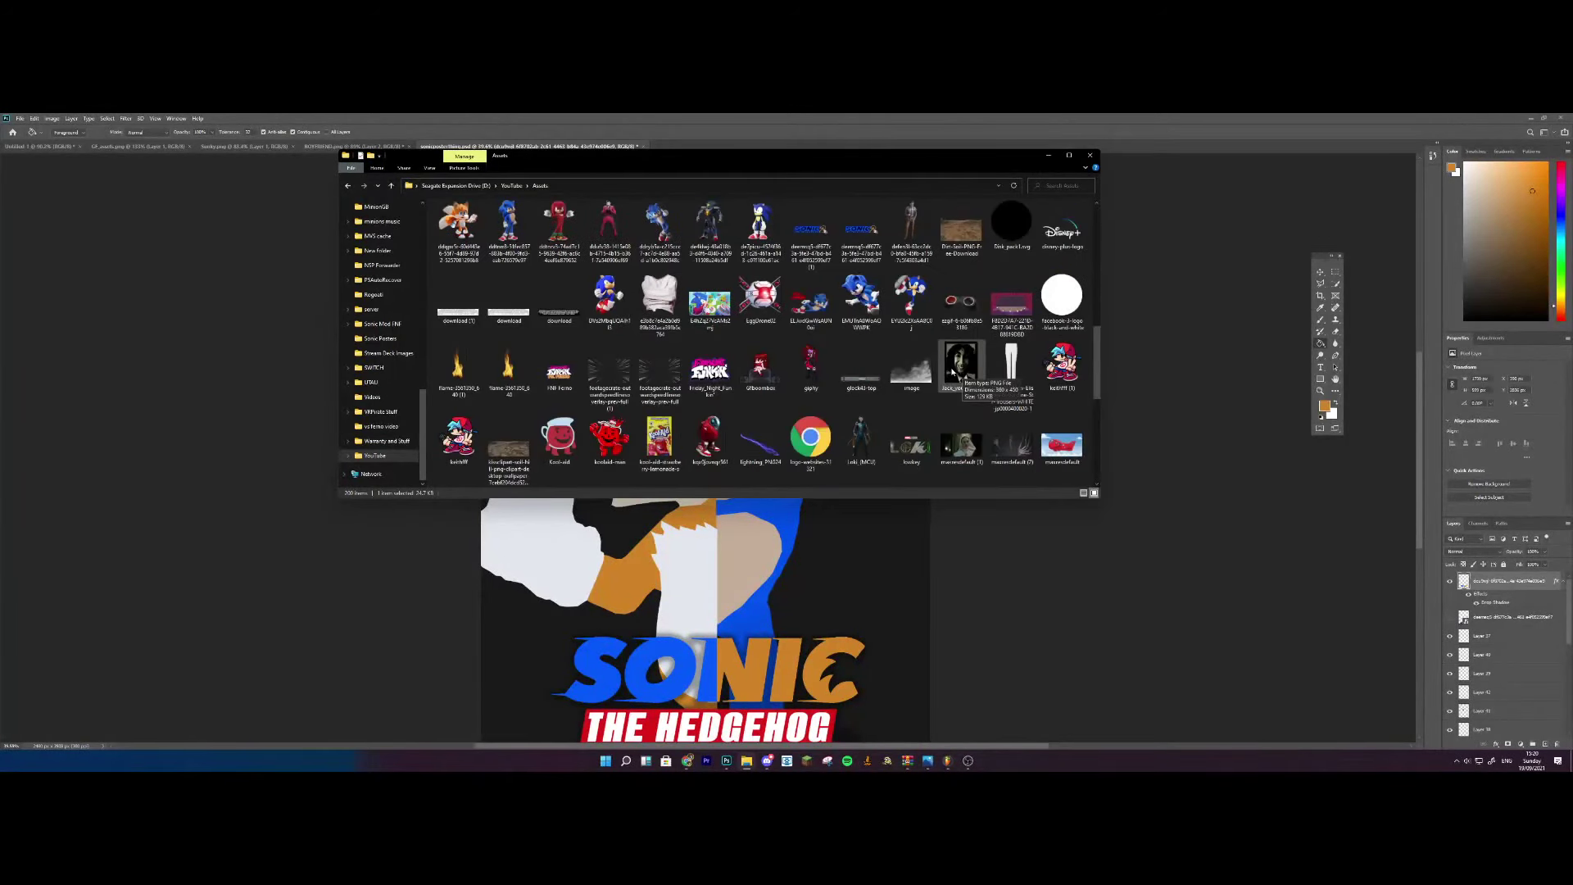
pyautogui.scroll(10, 926, 363)
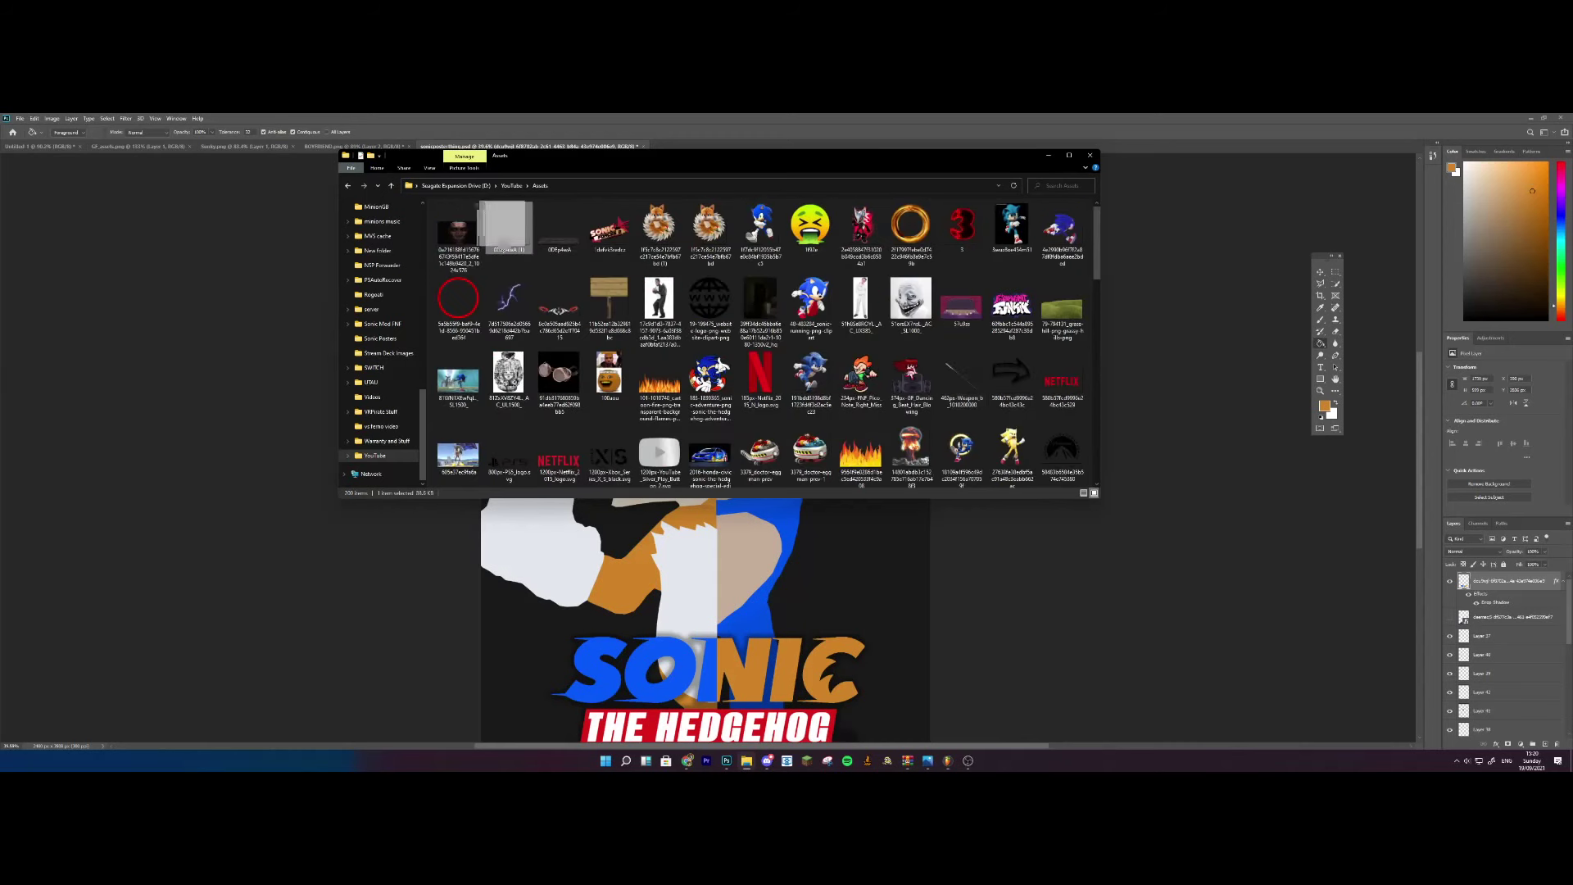
pyautogui.click(189, 272)
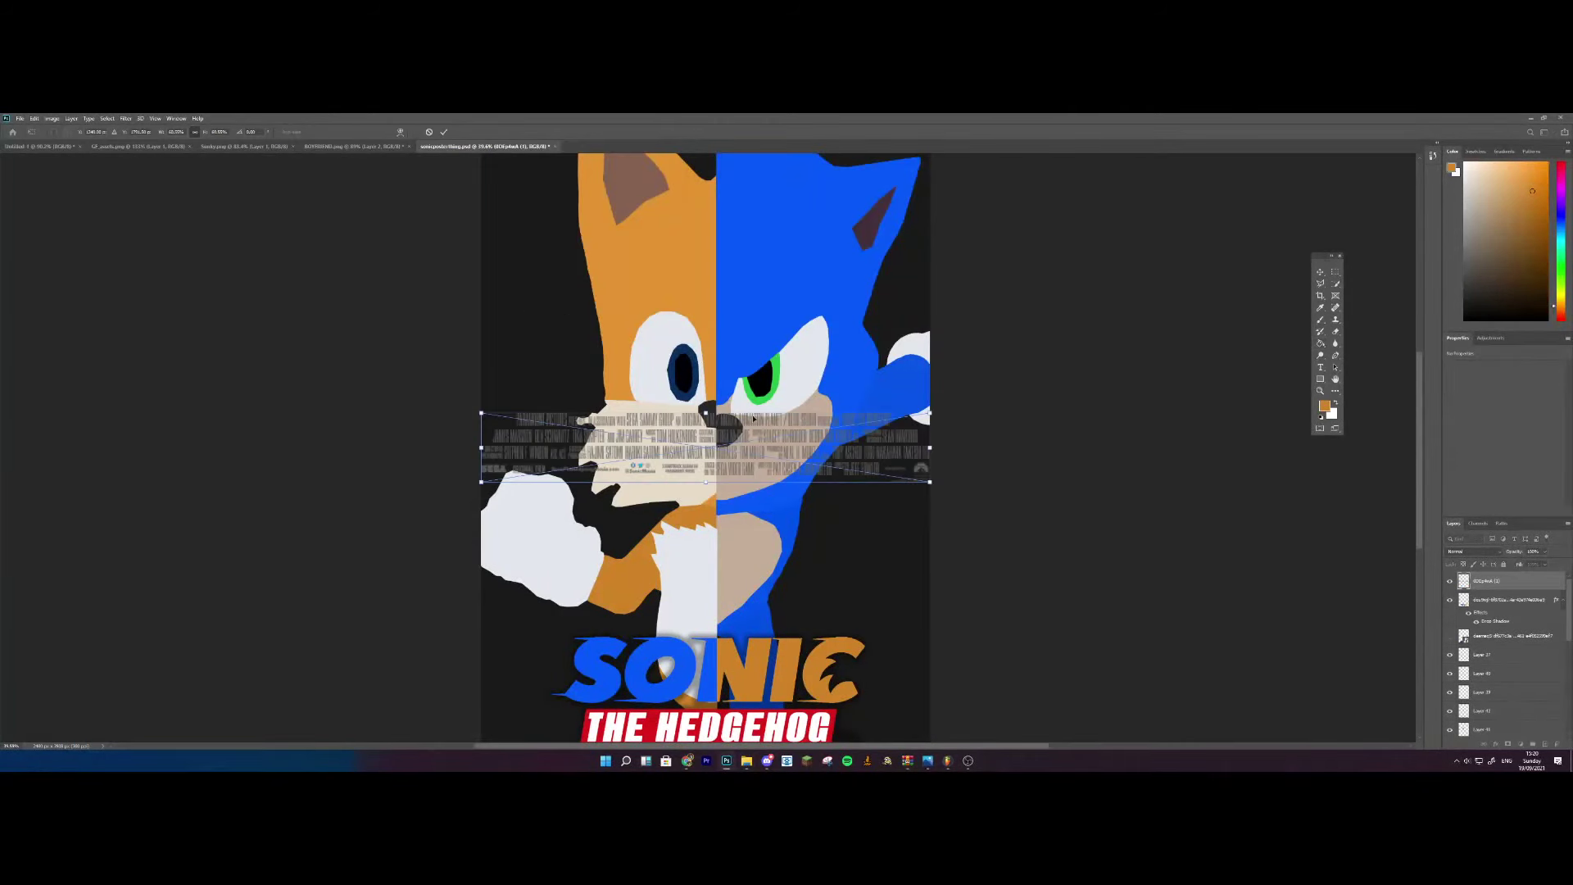
# Move the placed credits block to the poster's bottom edge and scale it down proportionally, narrower than the poster
pyautogui.moveTo(835, 432); pyautogui.dragTo(833, 615)
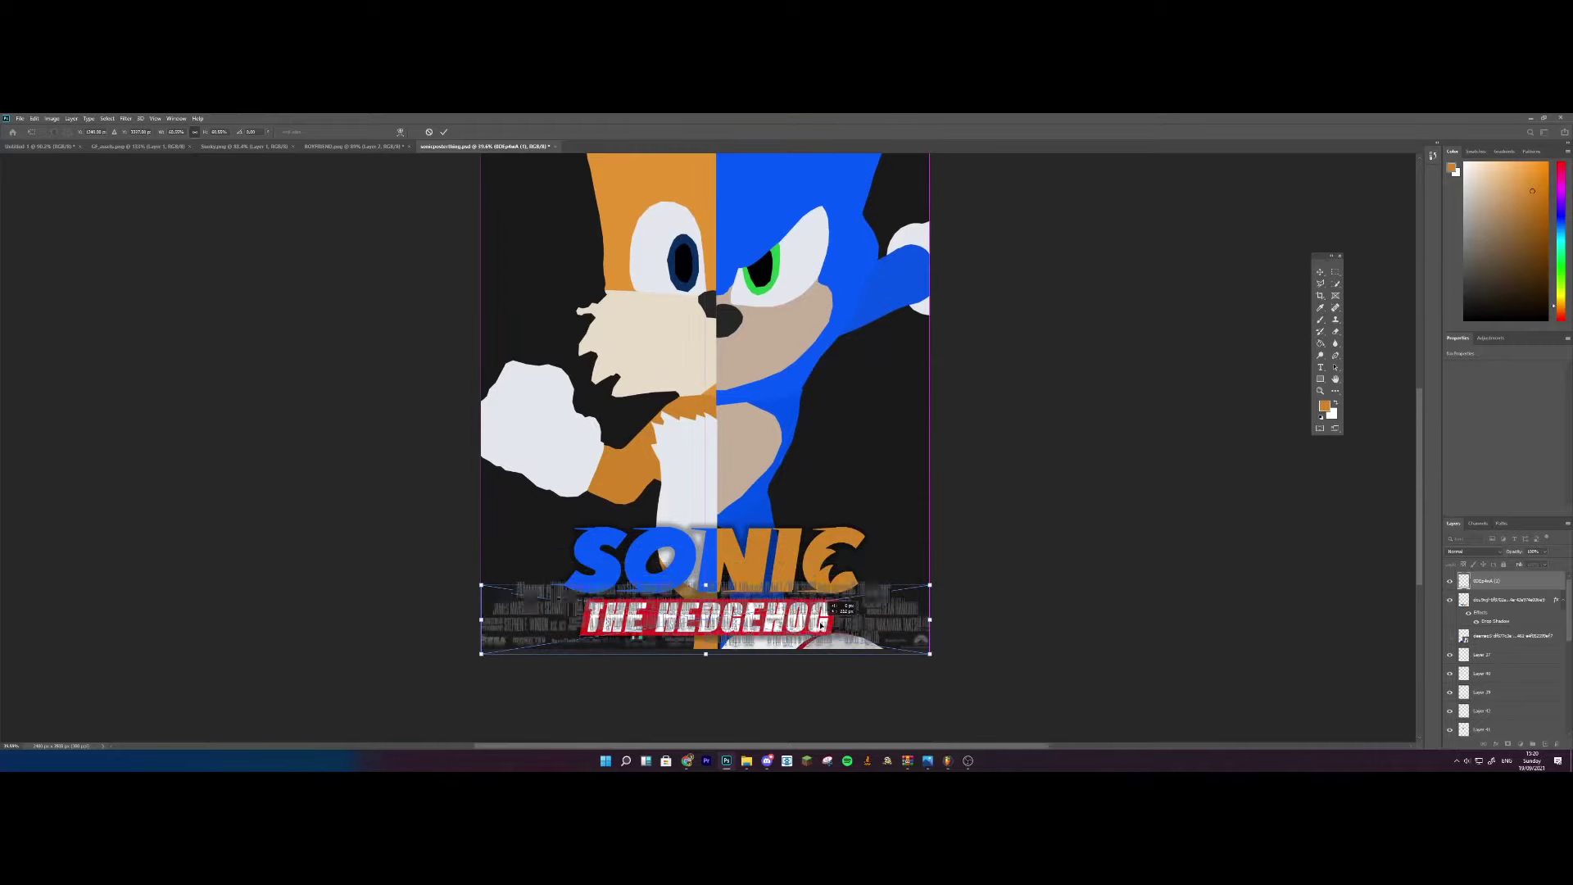
pyautogui.moveTo(930, 585); pyautogui.dragTo(833, 647)
pyautogui.click(1321, 272)
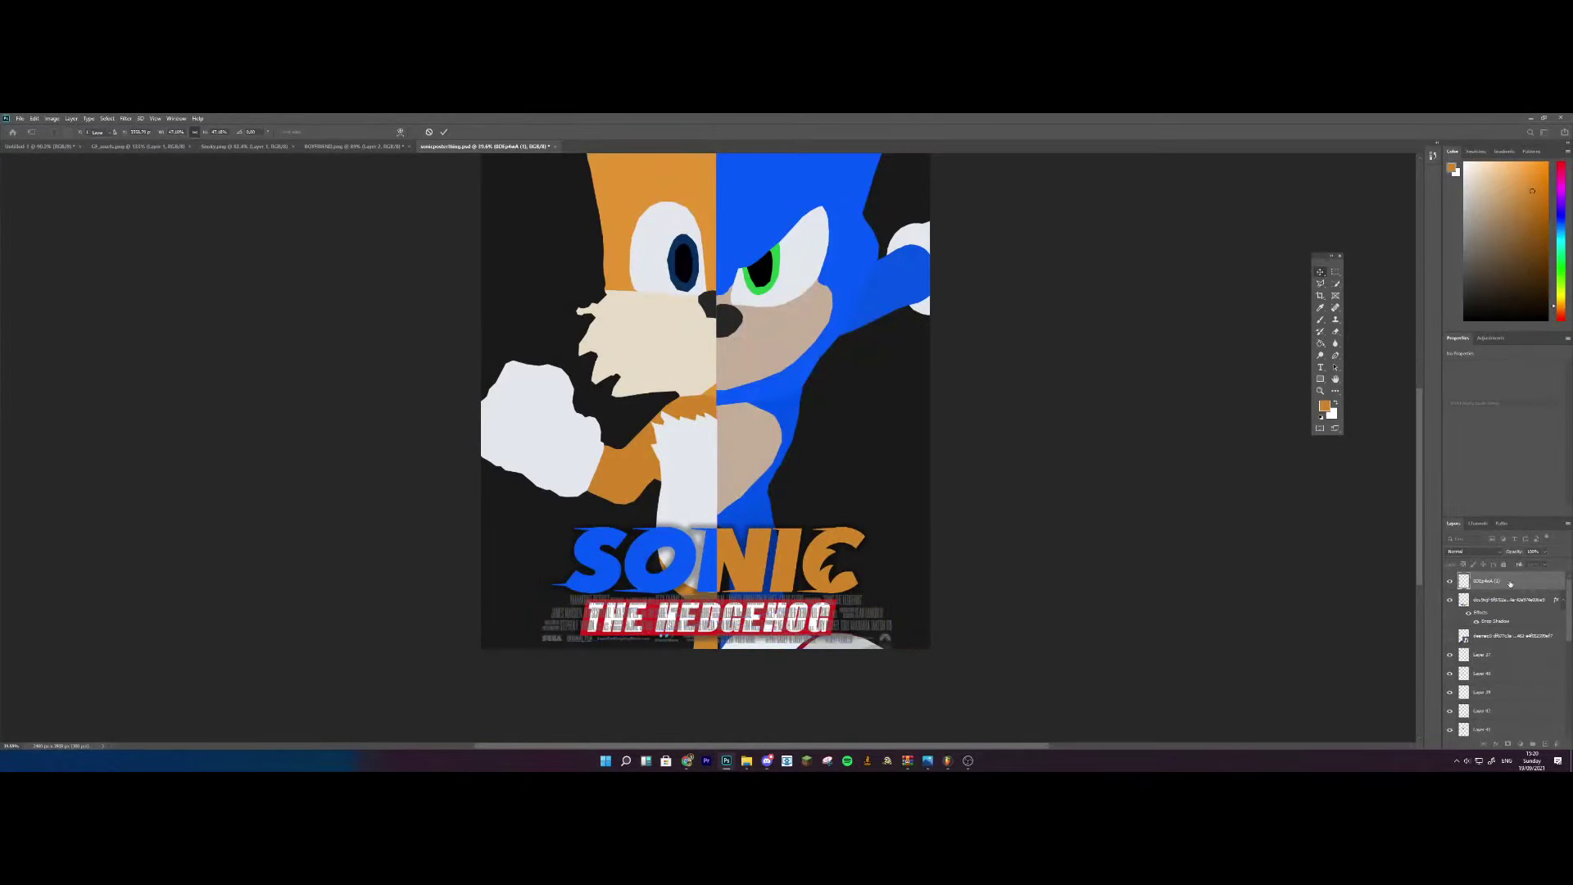
# Move the Sonic the Hedgehog logo straight up to clear the credits block, keeping its color split on the central dividing line
pyautogui.moveTo(789, 566); pyautogui.dragTo(791, 517)
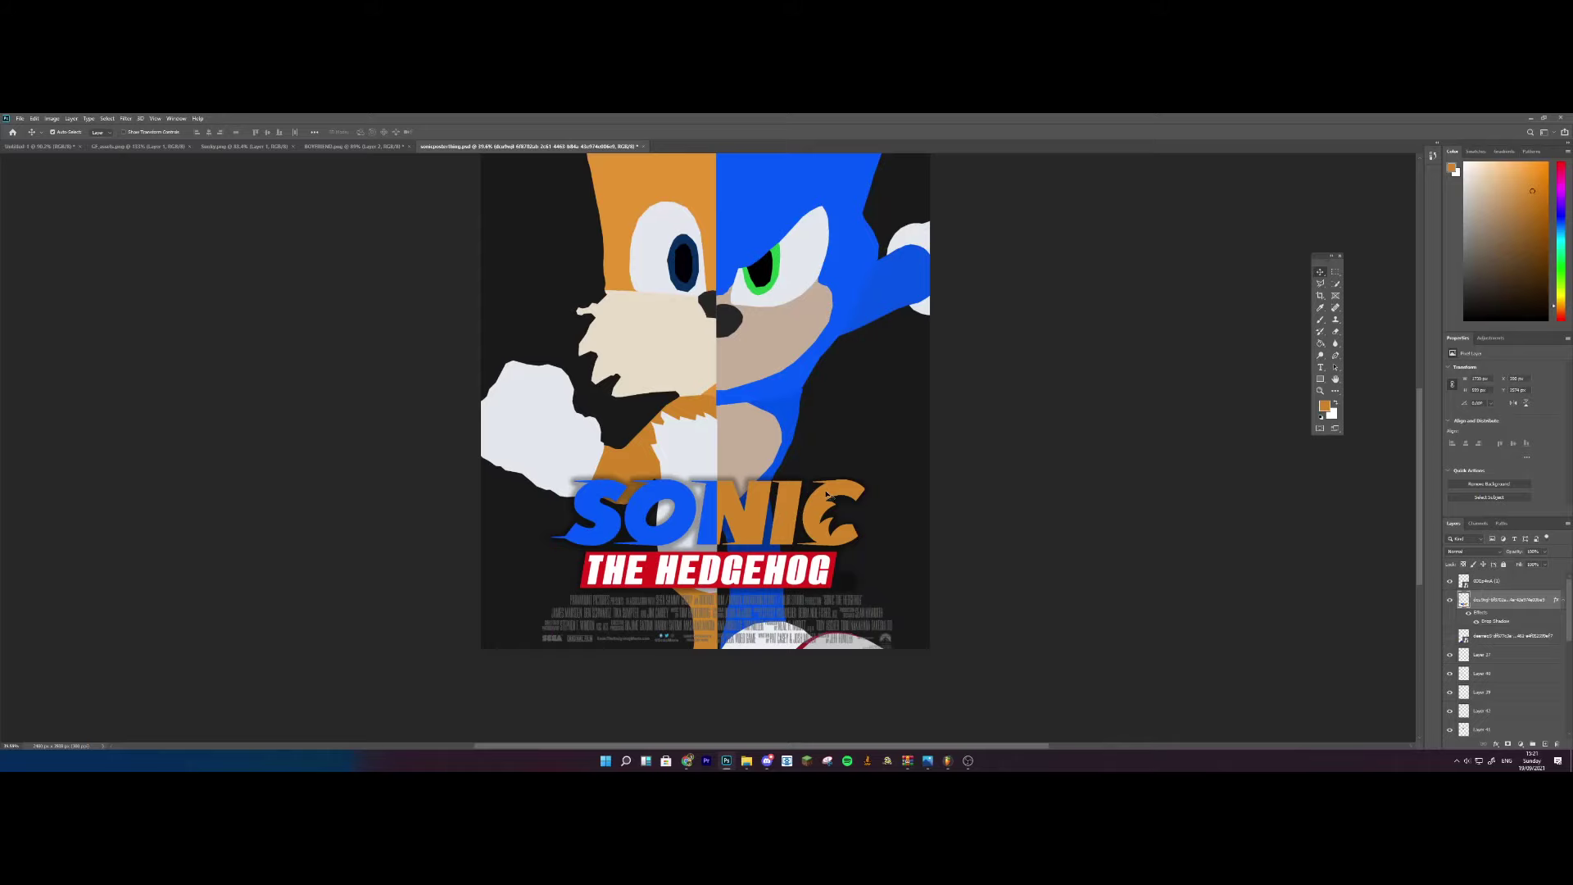
pyautogui.scroll(10, 786, 477)
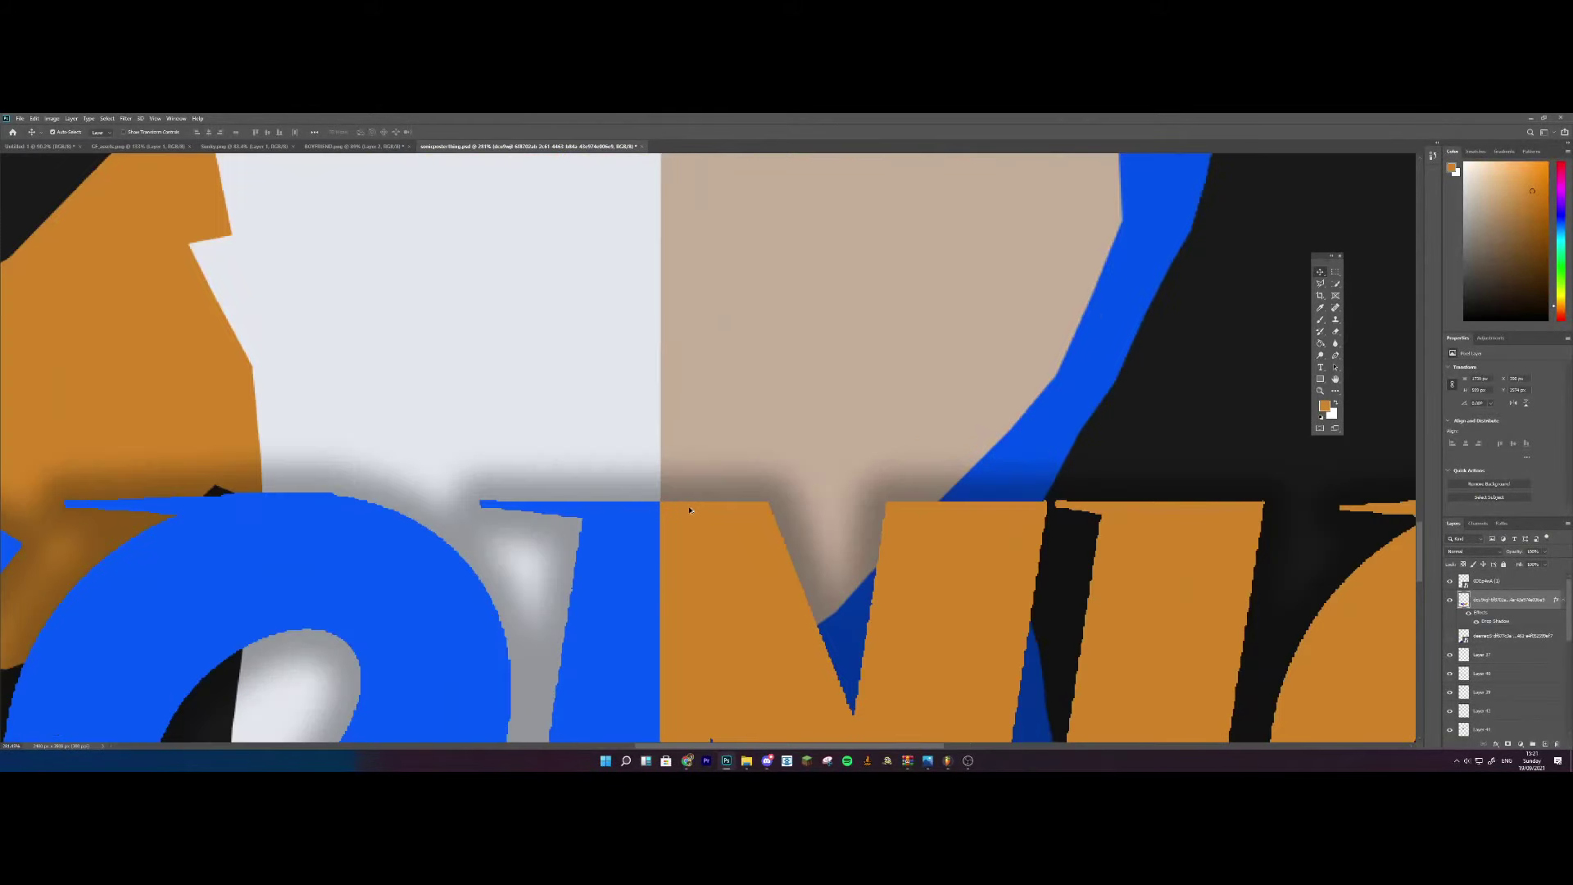
pyautogui.scroll(5, 667, 511)
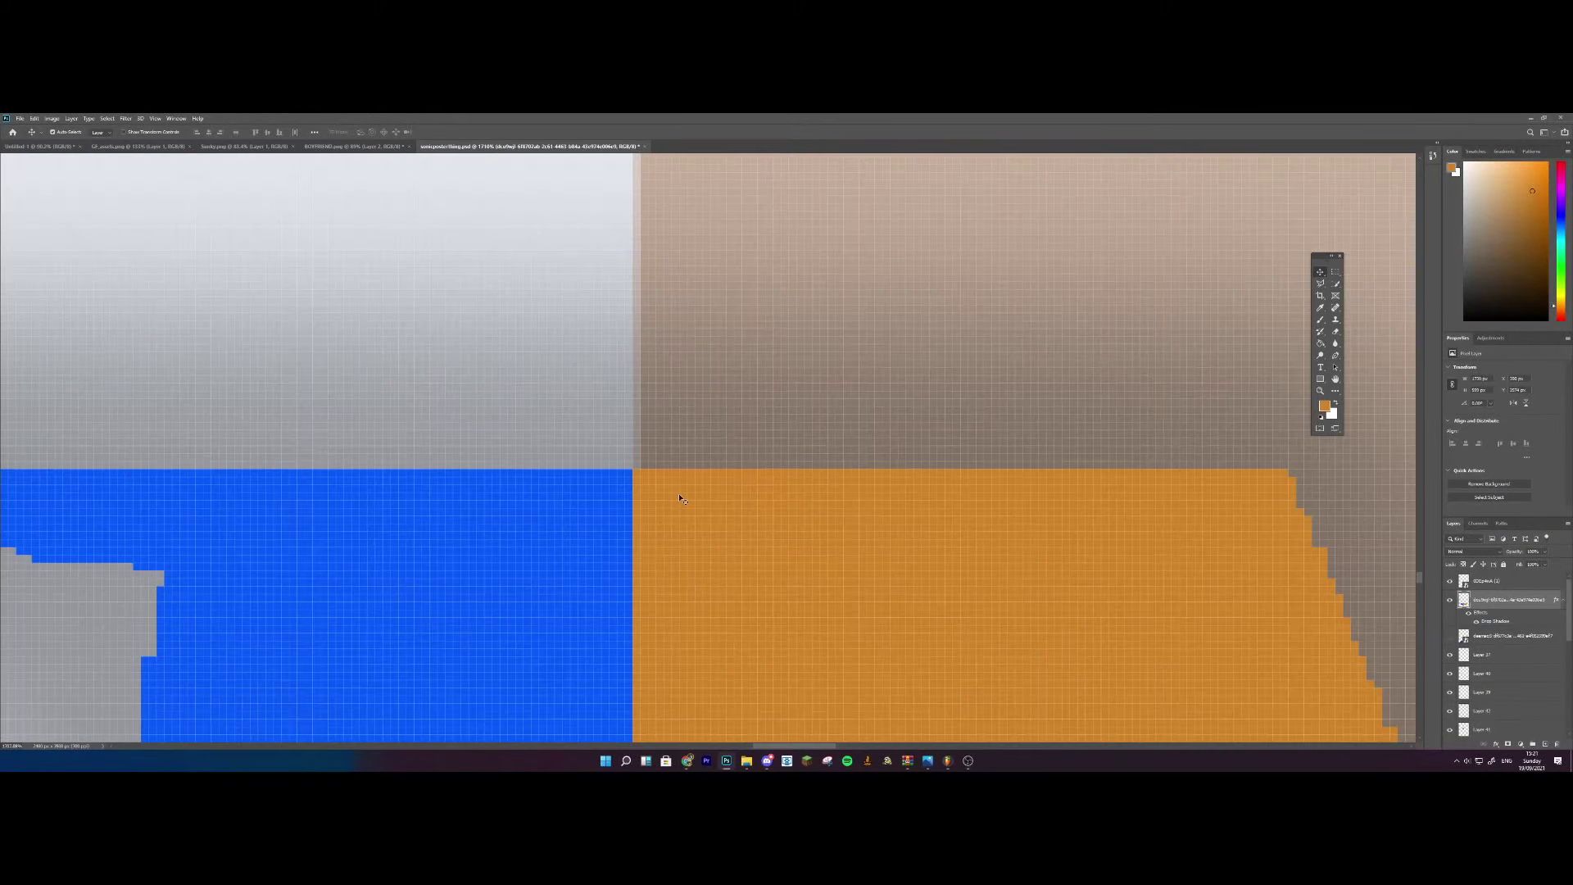
pyautogui.scroll(-3, 680, 483)
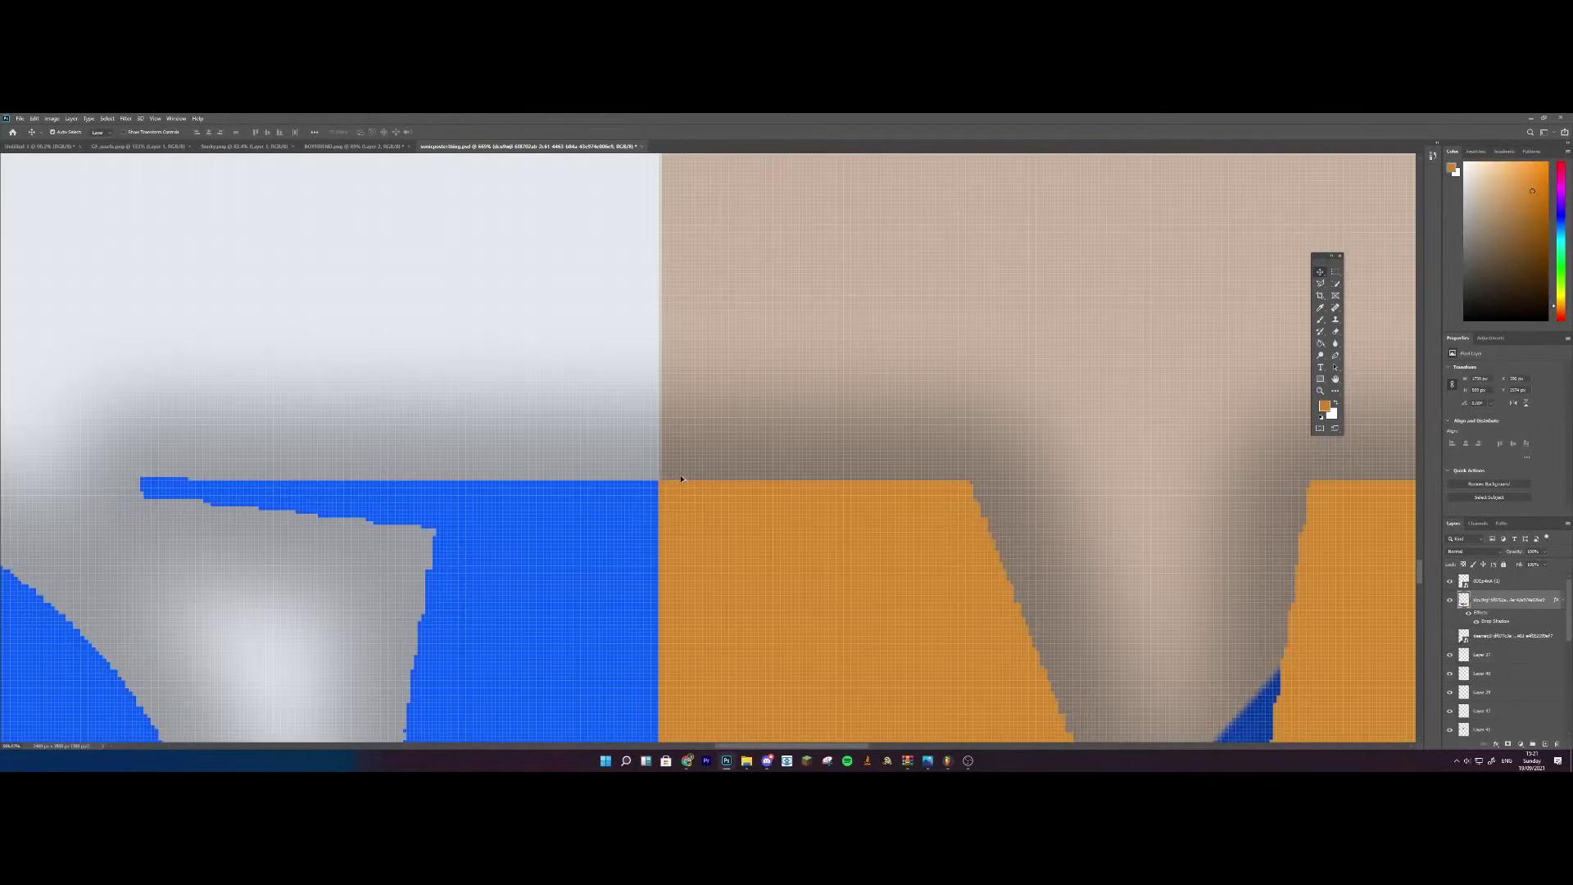
pyautogui.scroll(-12, 681, 478)
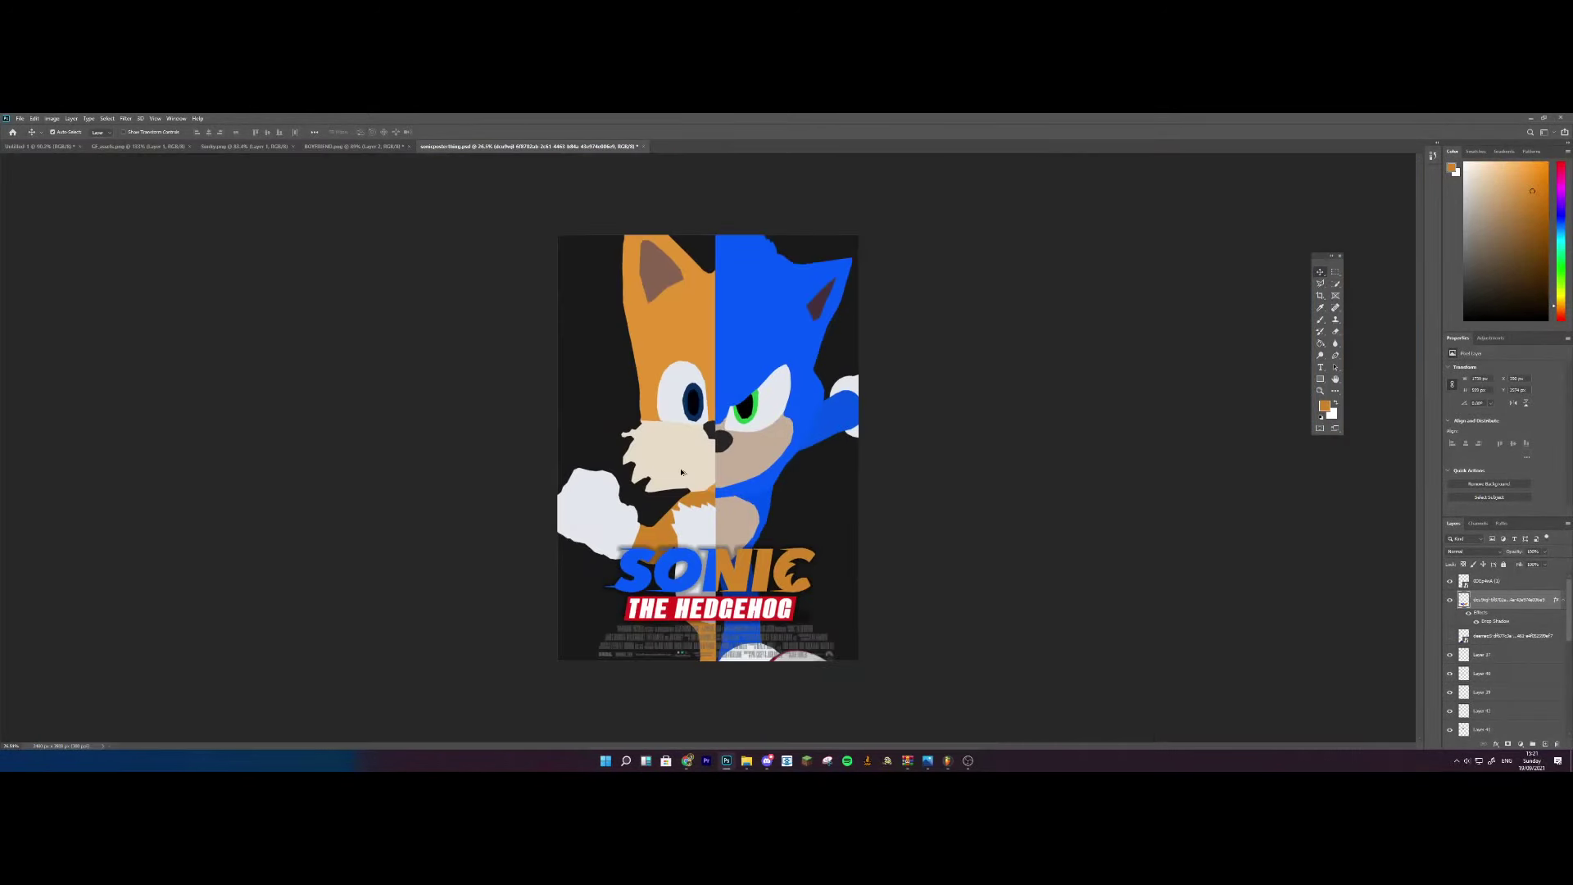
# Scale the credits block down further around its bottom center and nudge it slightly up from the poster's bottom edge
pyautogui.scroll(1, 681, 472)
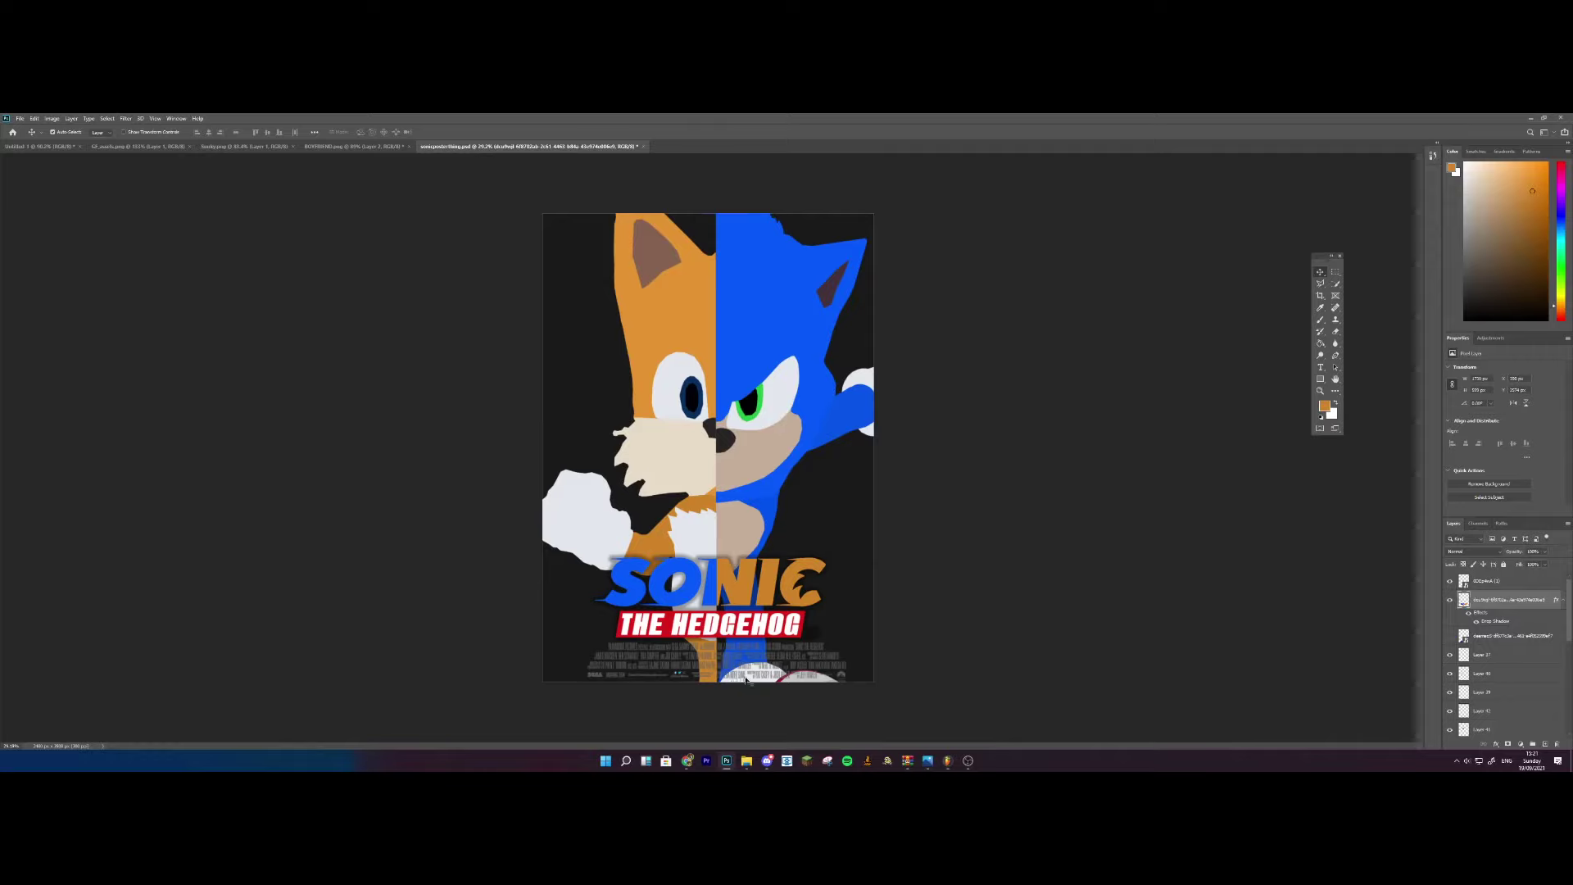
pyautogui.click(1496, 582)
pyautogui.hotkey('ctrl', 't')
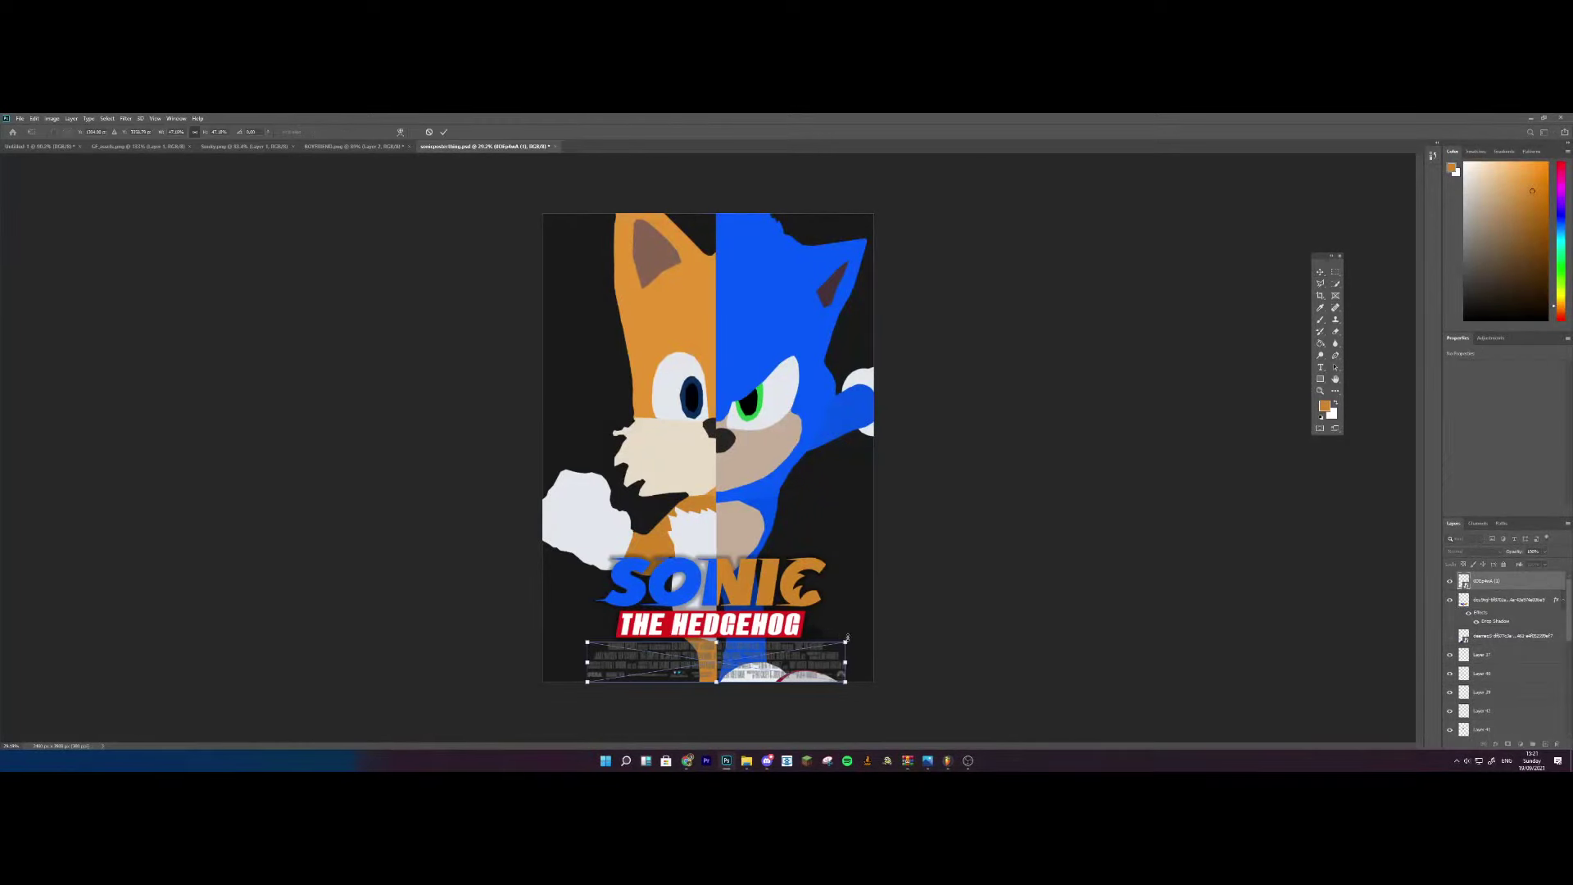
pyautogui.moveTo(844, 639); pyautogui.dragTo(785, 659)
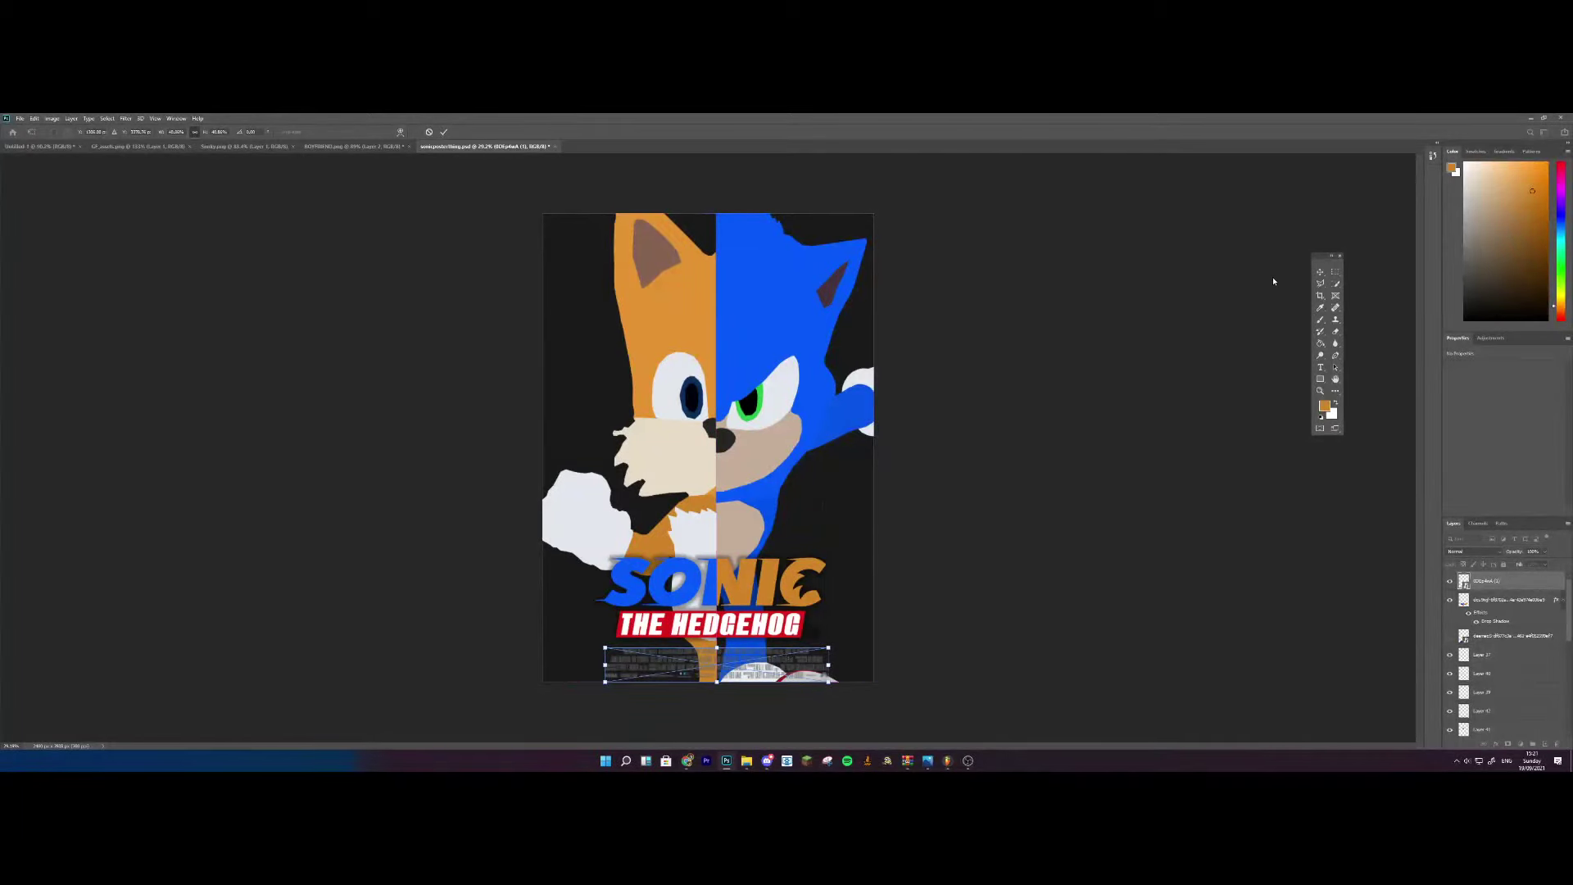
pyautogui.click(1320, 274)
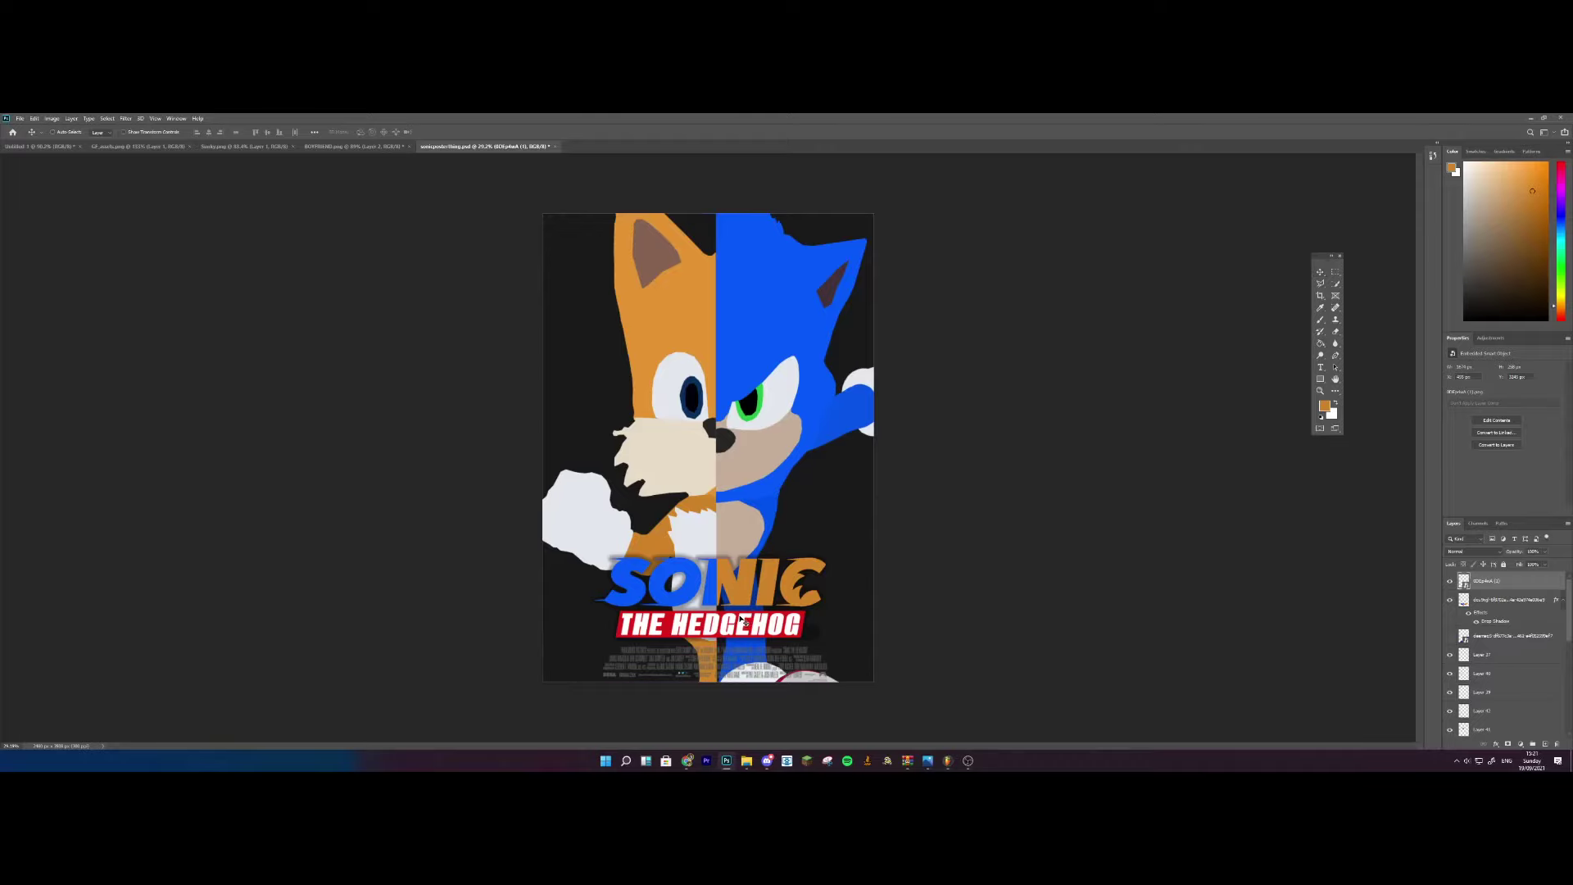
pyautogui.hotkey('ctrl', 't')
pyautogui.moveTo(769, 668); pyautogui.dragTo(773, 665)
pyautogui.click(1322, 274)
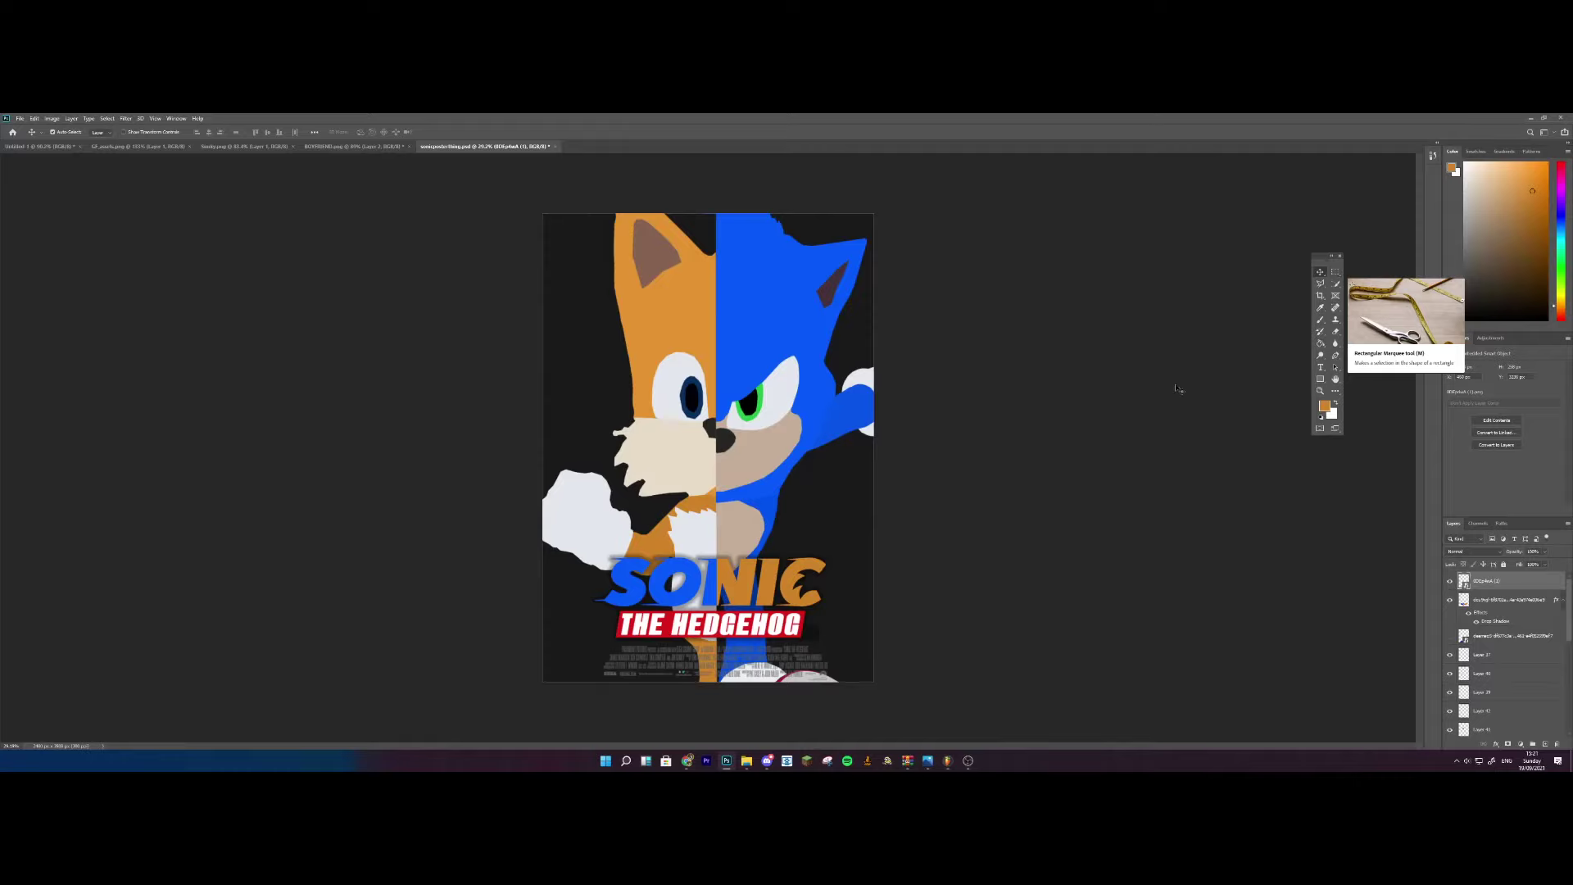
# Shift the credits block slightly right and down beneath the red THE HEDGEHOG banner
pyautogui.scroll(4, 801, 573)
pyautogui.scroll(-4, 713, 586)
pyautogui.scroll(5, 626, 603)
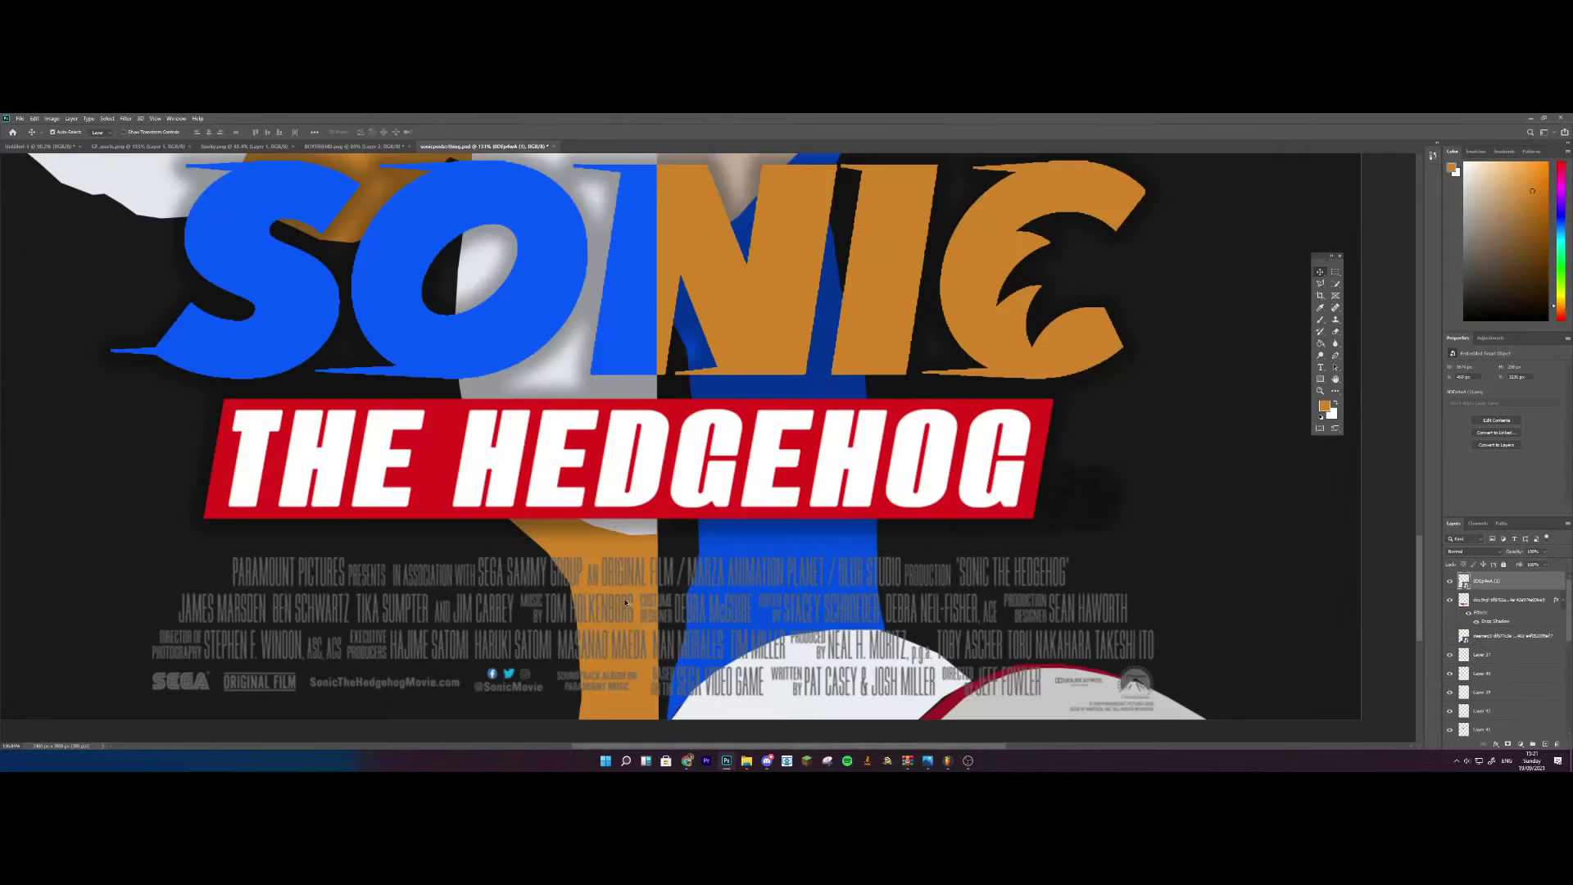
pyautogui.scroll(2, 680, 587)
pyautogui.scroll(7, 655, 571)
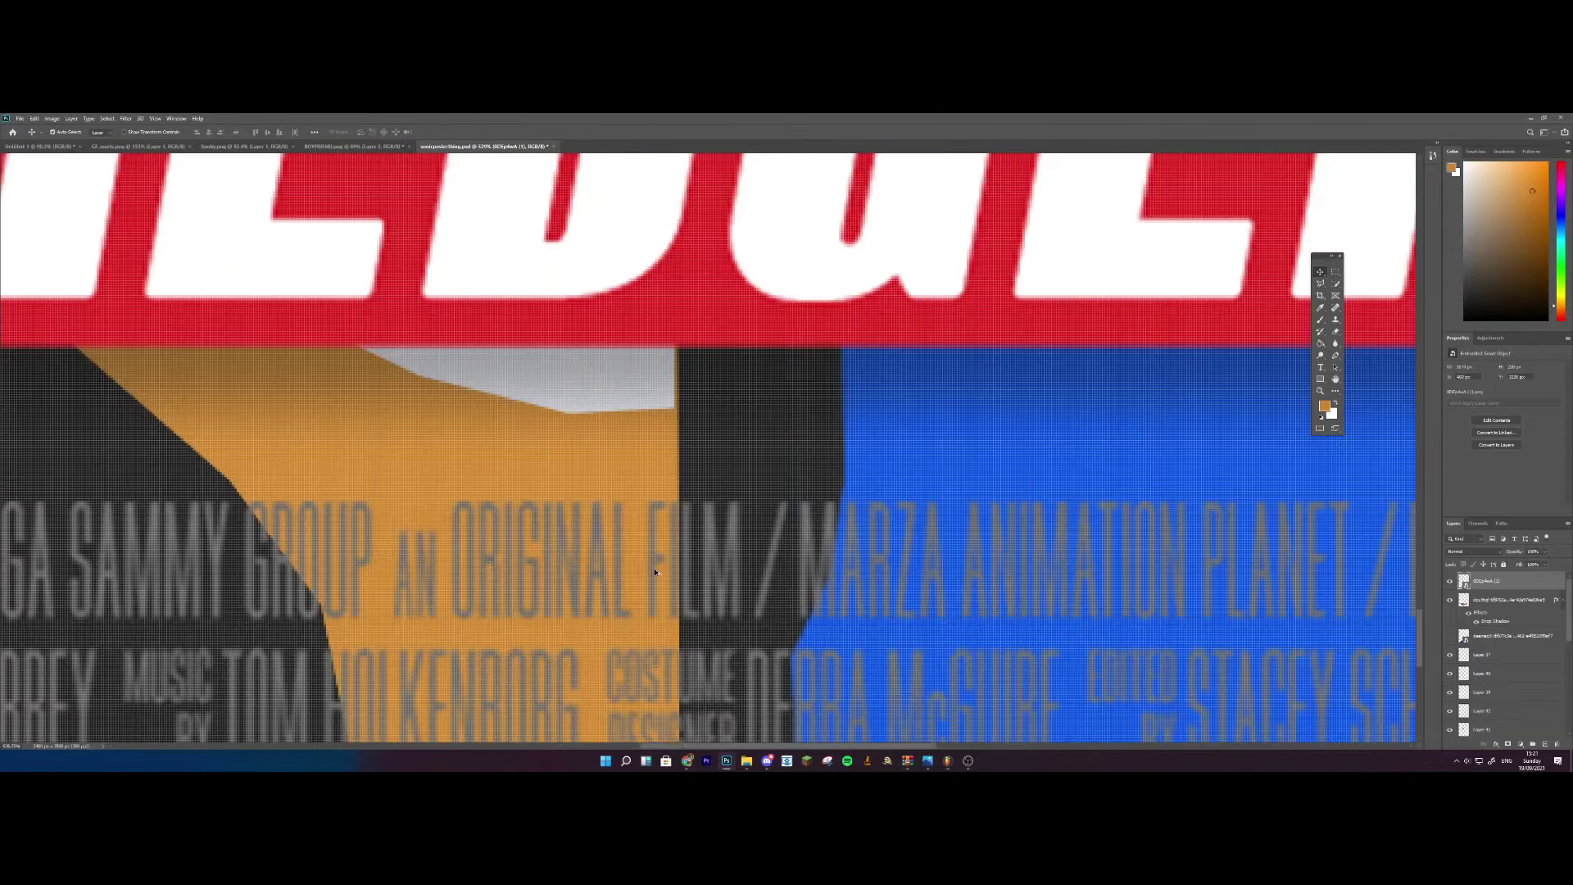
pyautogui.moveTo(657, 559); pyautogui.dragTo(699, 566)
pyautogui.scroll(-12, 698, 565)
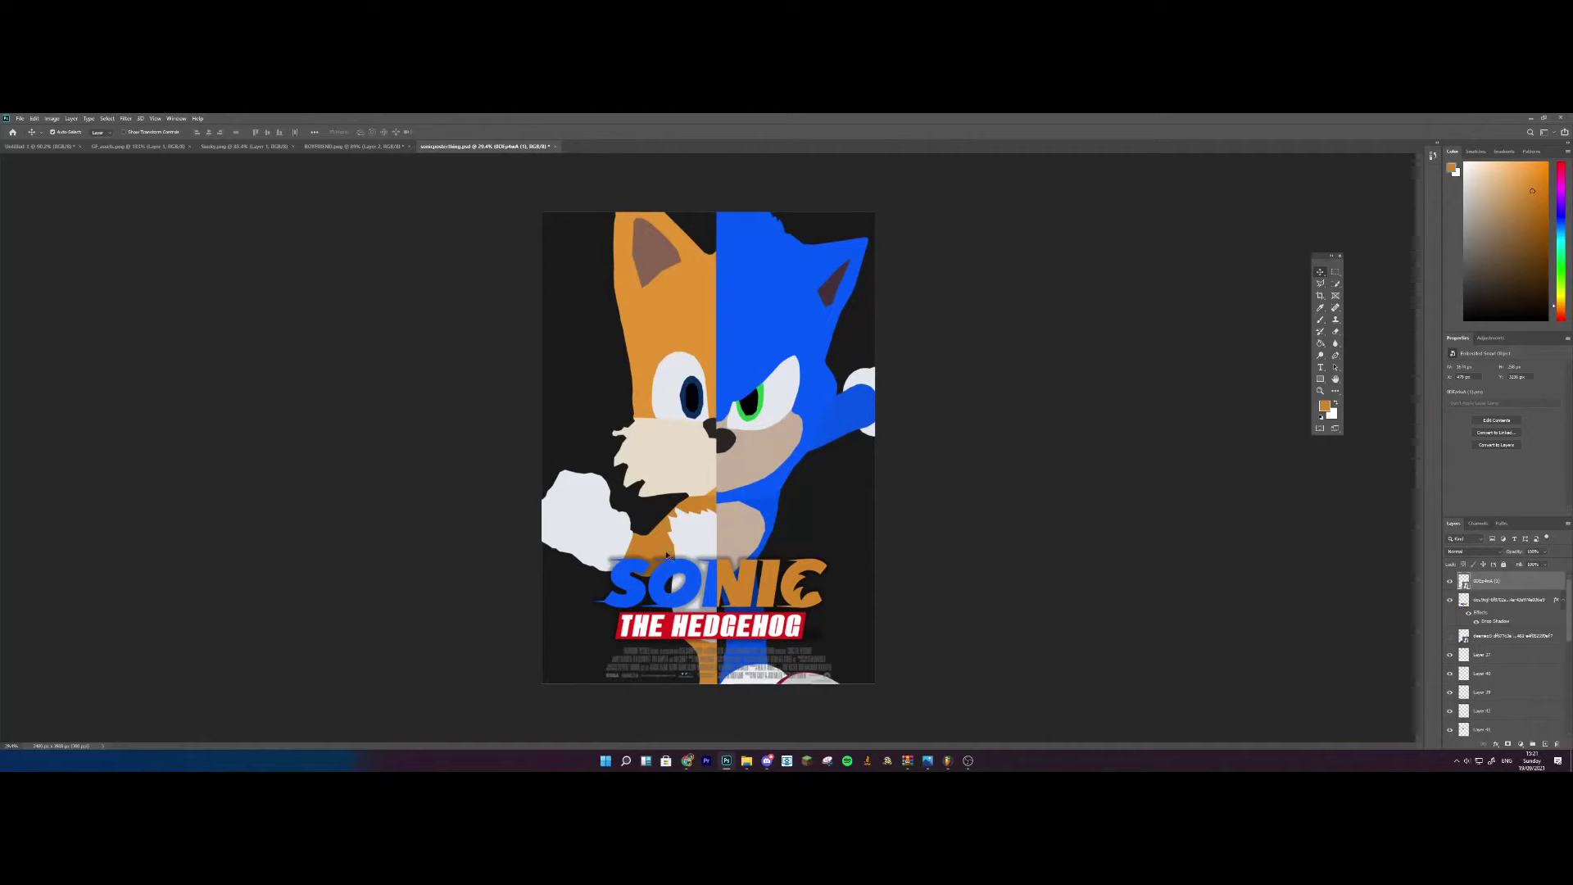
# Align the credits block's bottom with the poster's bottom edge and center it horizontally on the line between Tails and Sonic
pyautogui.scroll(1, 675, 569)
pyautogui.scroll(-3, 688, 598)
pyautogui.hotkey('ctrl', 't')
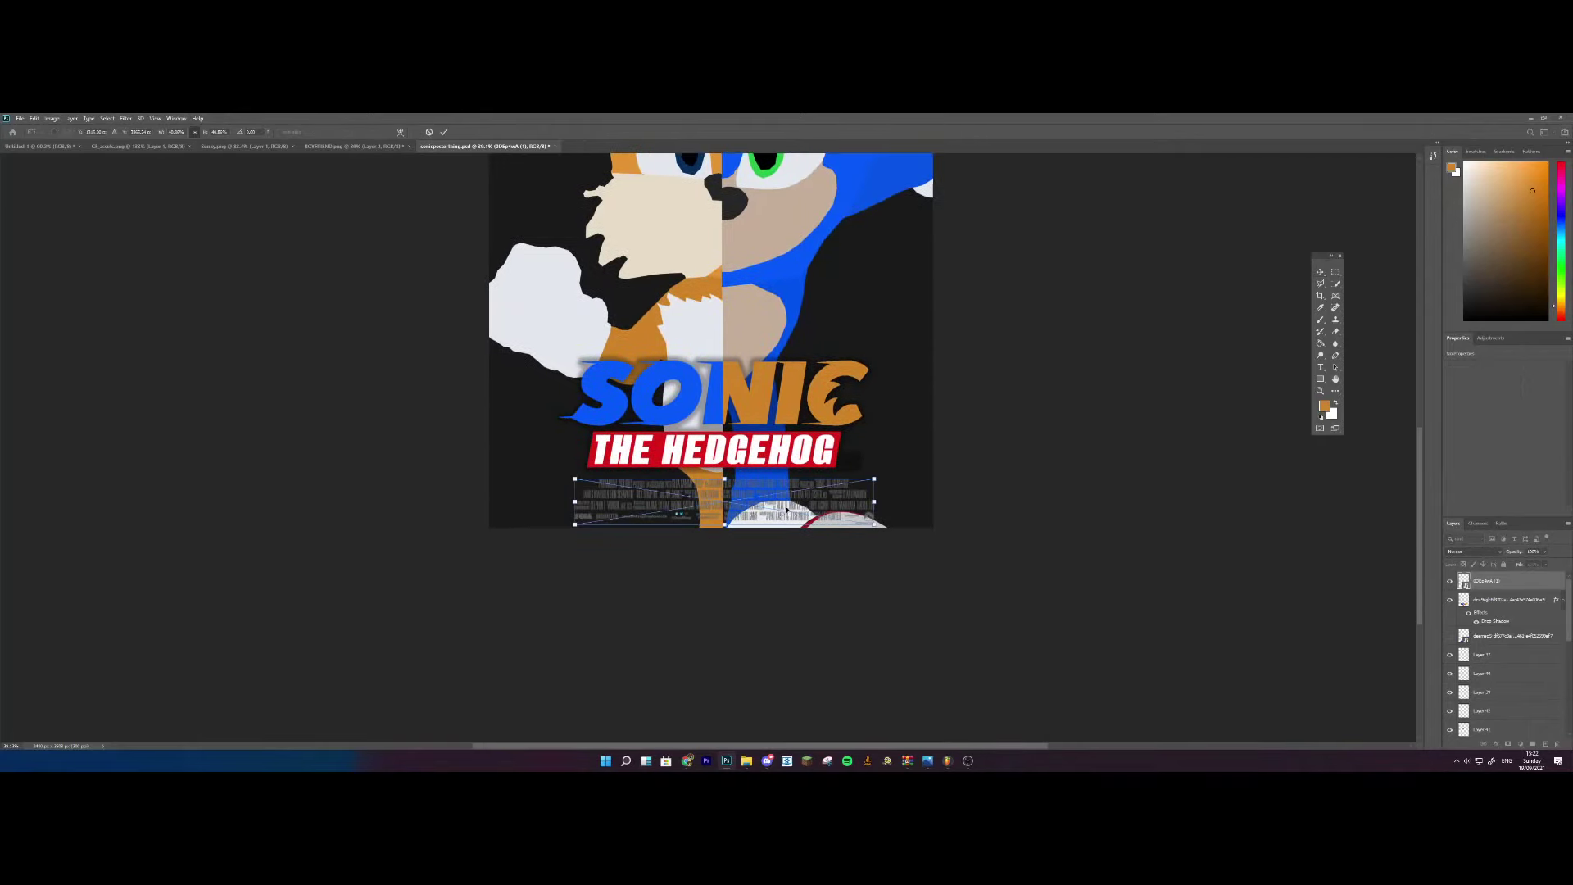
pyautogui.moveTo(802, 504); pyautogui.dragTo(800, 508)
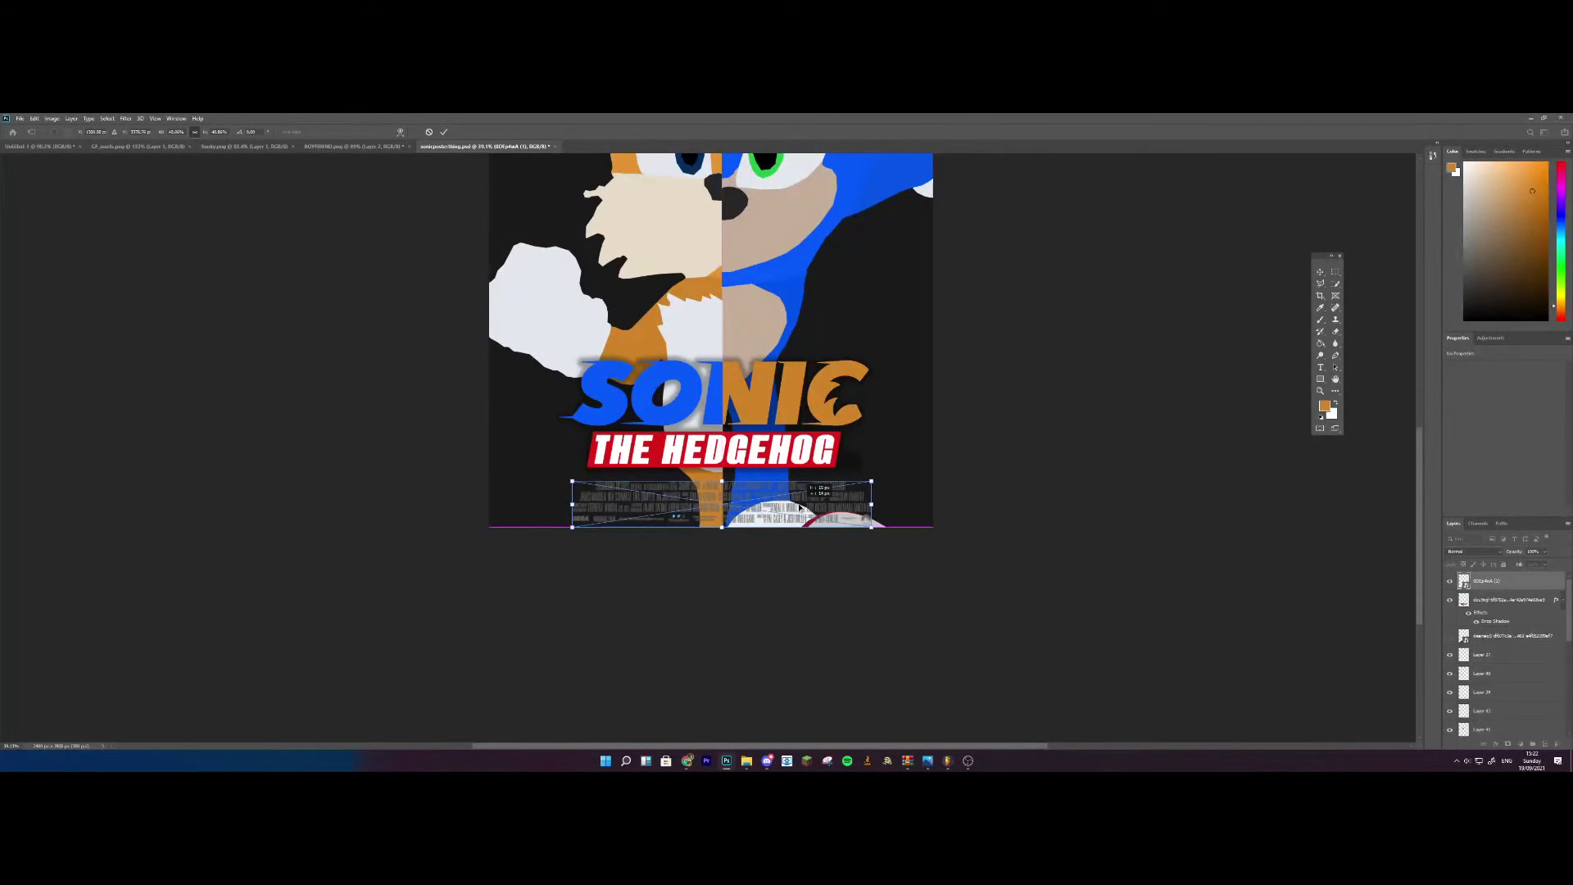
pyautogui.scroll(10, 727, 467)
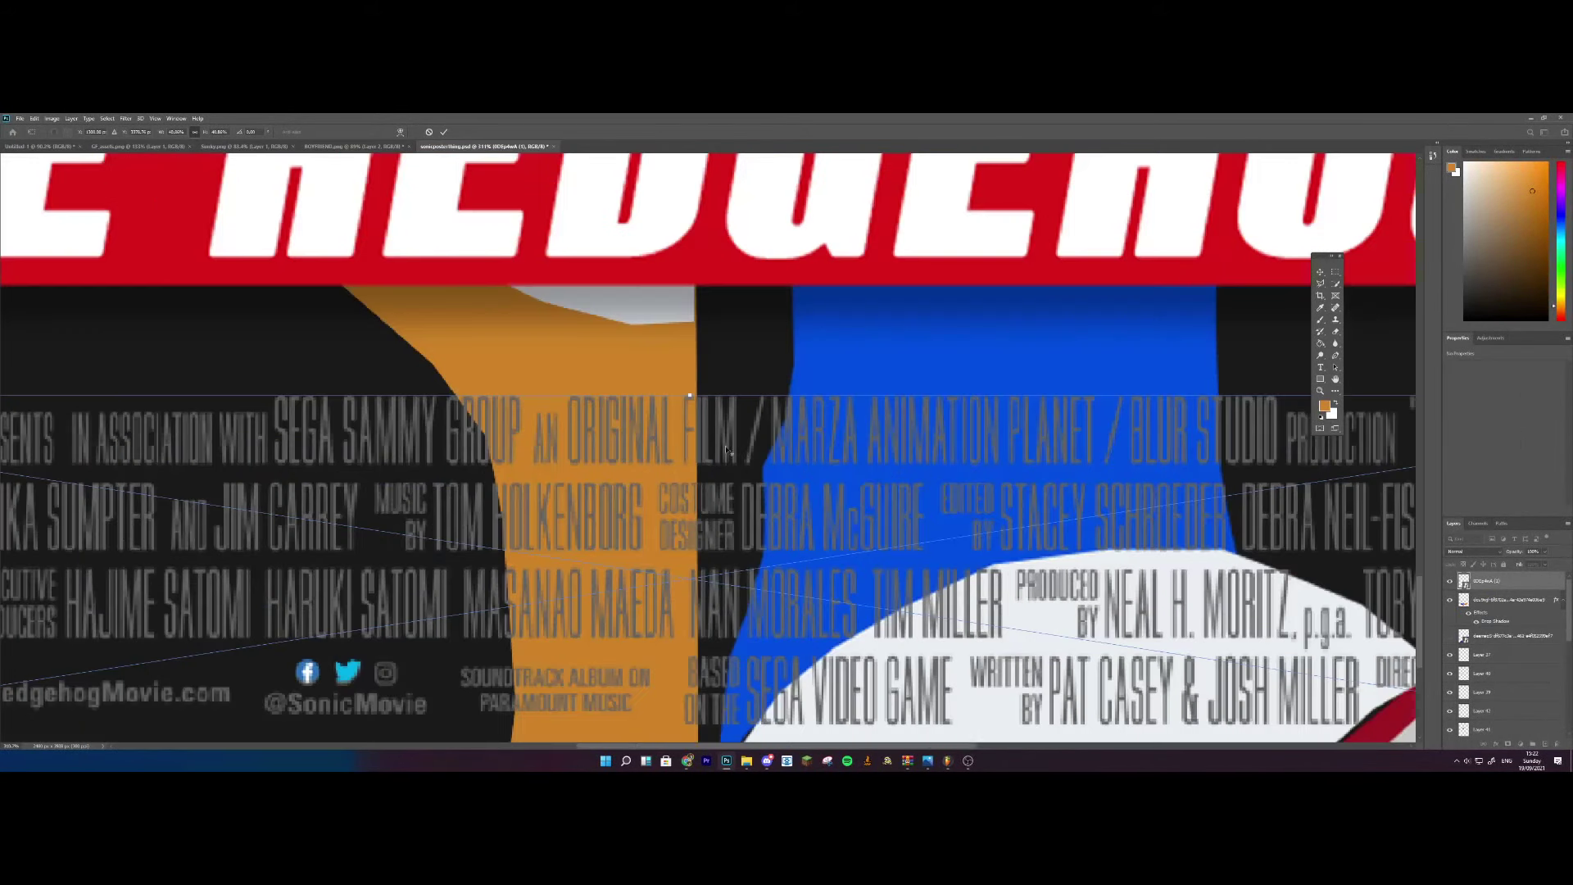
pyautogui.scroll(3, 726, 450)
pyautogui.moveTo(713, 380); pyautogui.dragTo(716, 379)
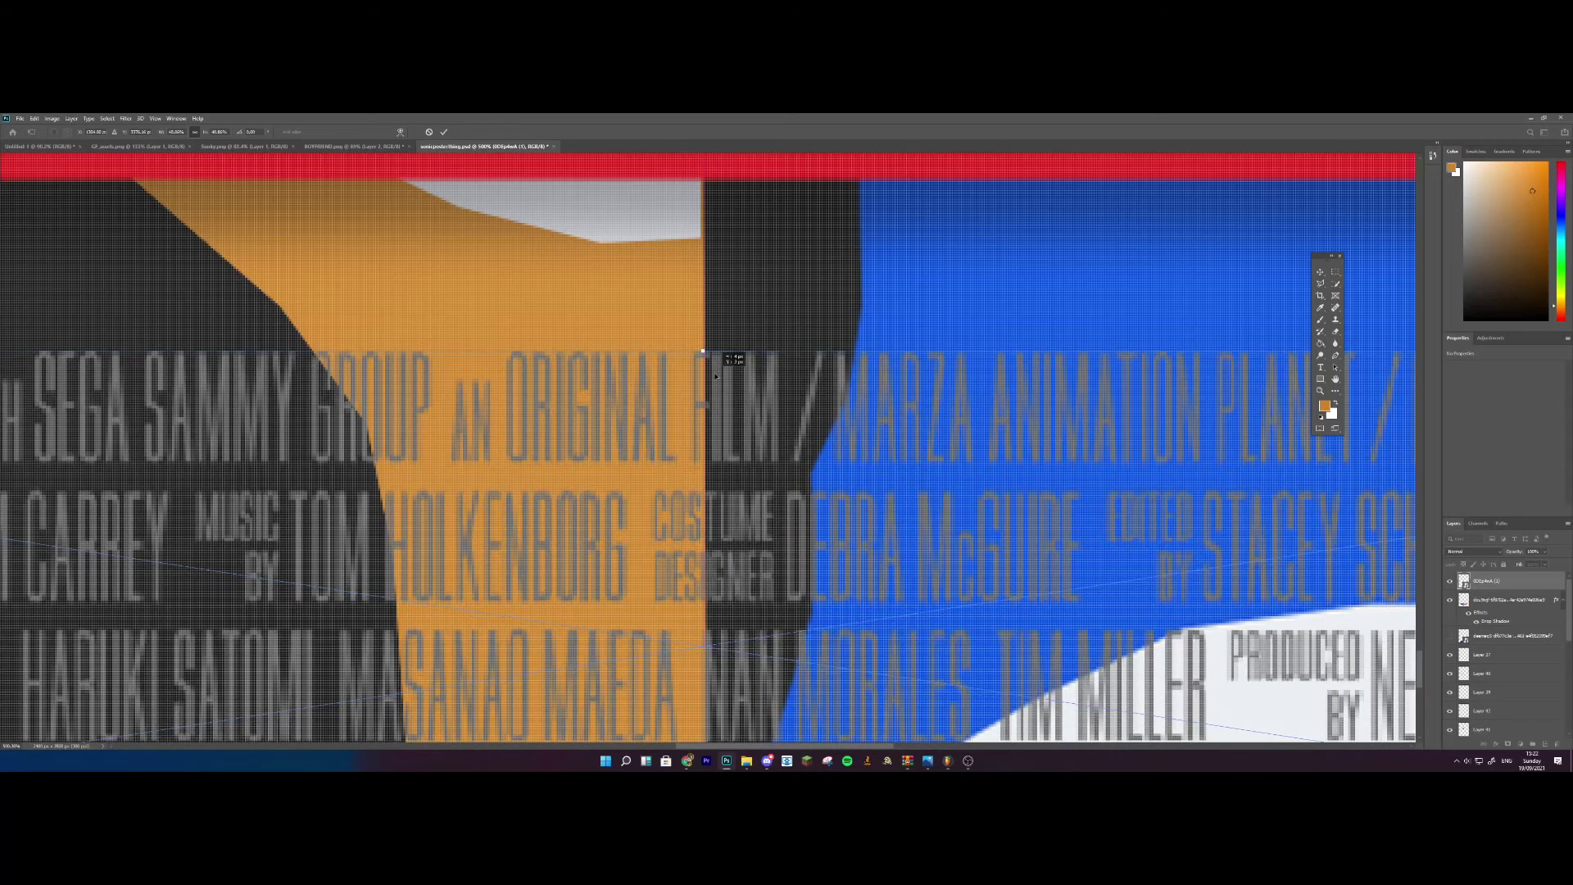
pyautogui.scroll(-7, 716, 378)
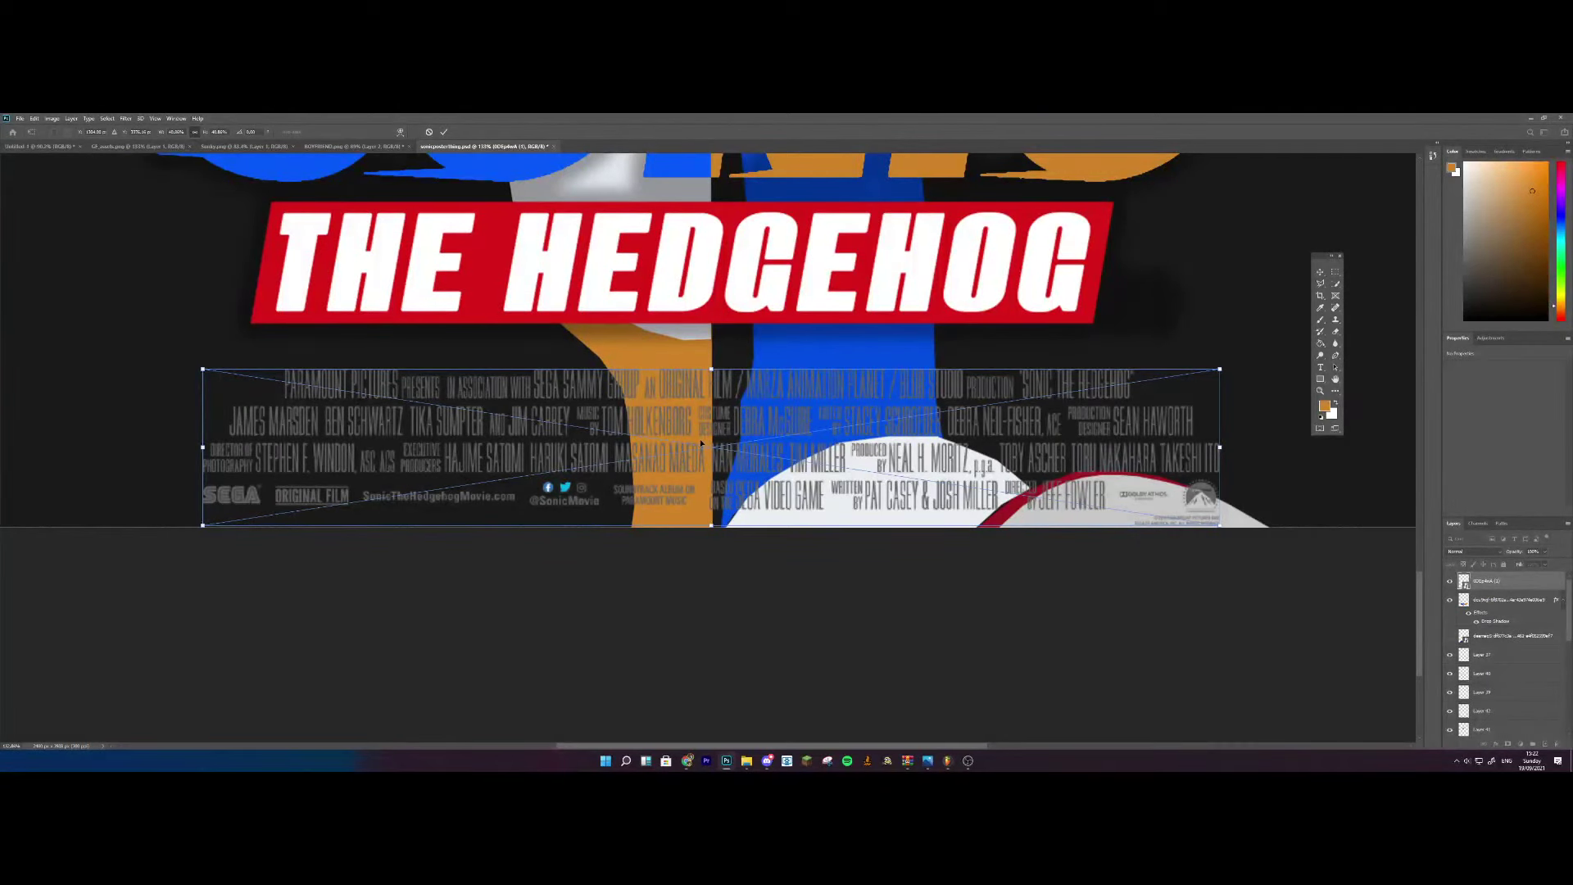
pyautogui.moveTo(702, 428); pyautogui.dragTo(702, 429)
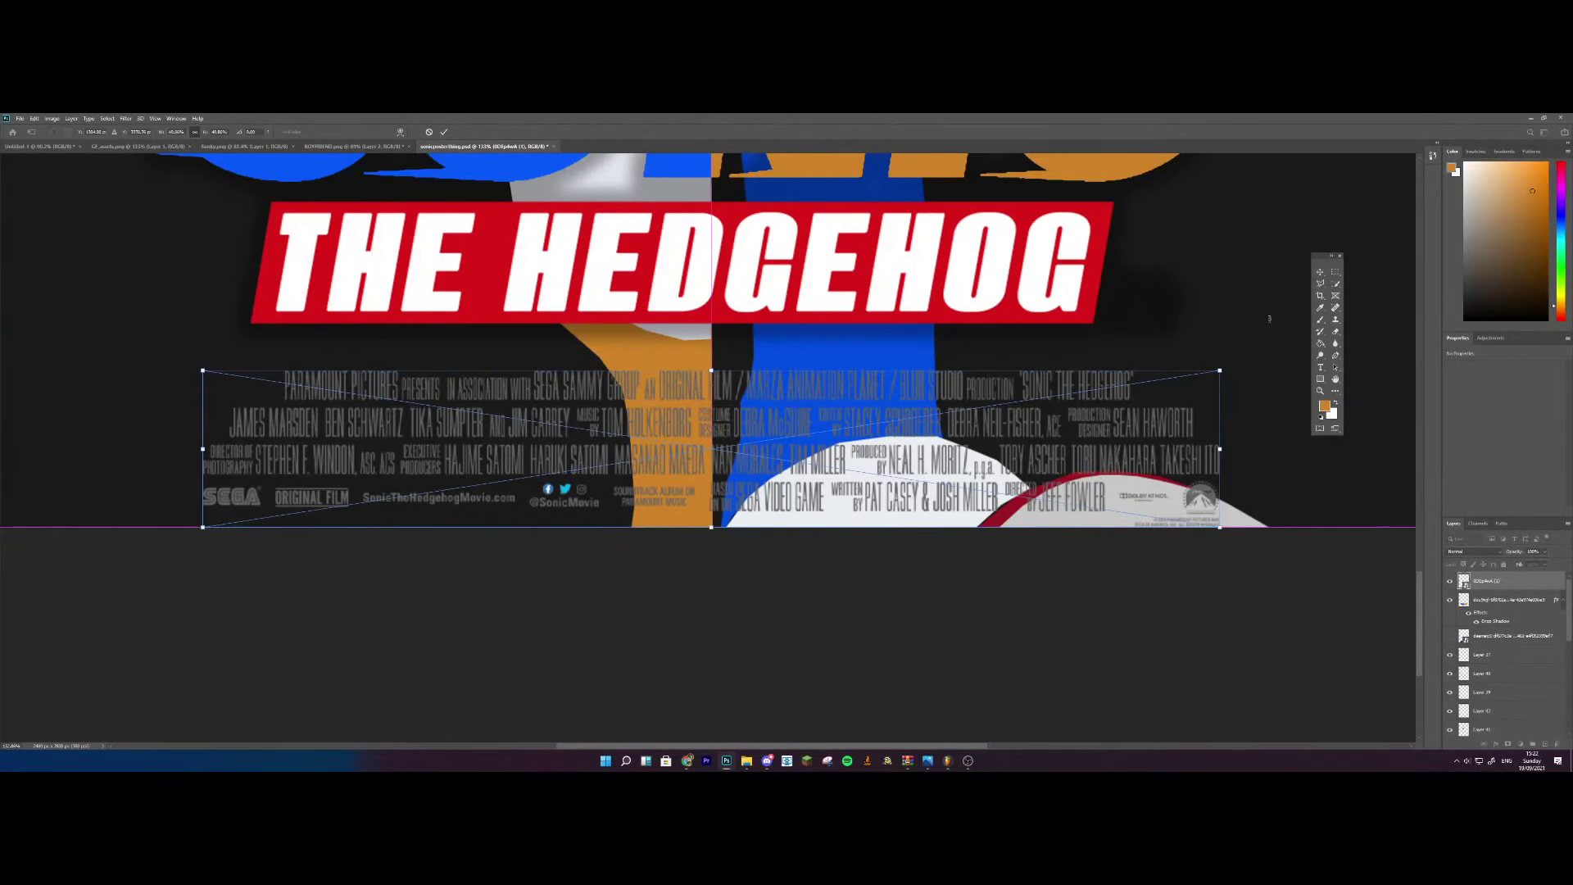
pyautogui.press('Return')
# Scale the Sonic the Hedgehog logo down slightly, keeping its lower-right corner fixed just above the credits block
pyautogui.scroll(-12, 906, 334)
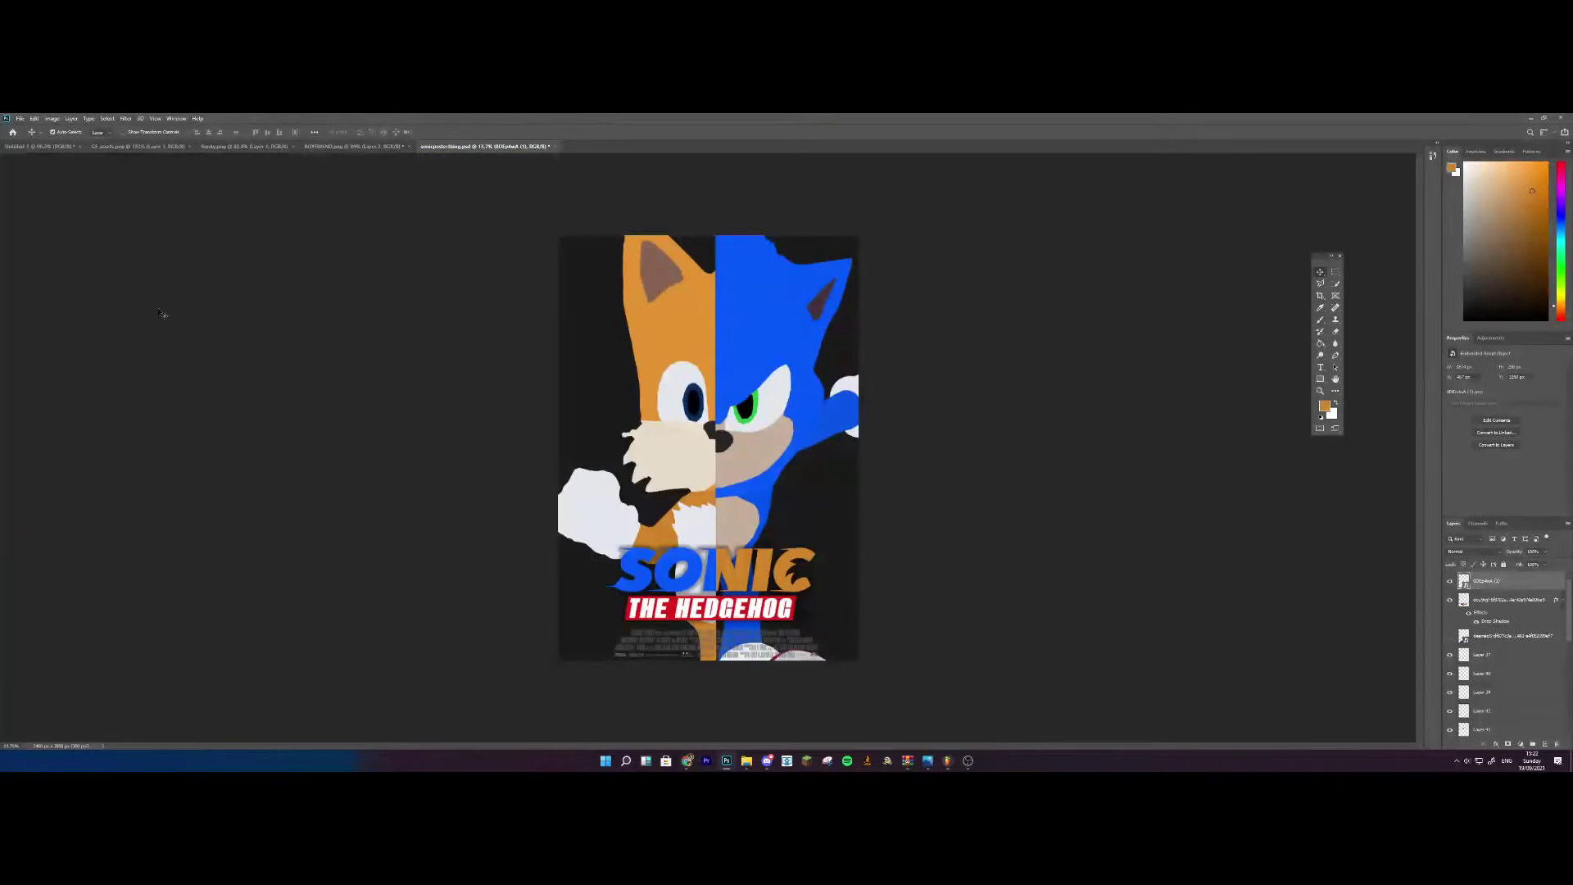
pyautogui.scroll(-2, 161, 313)
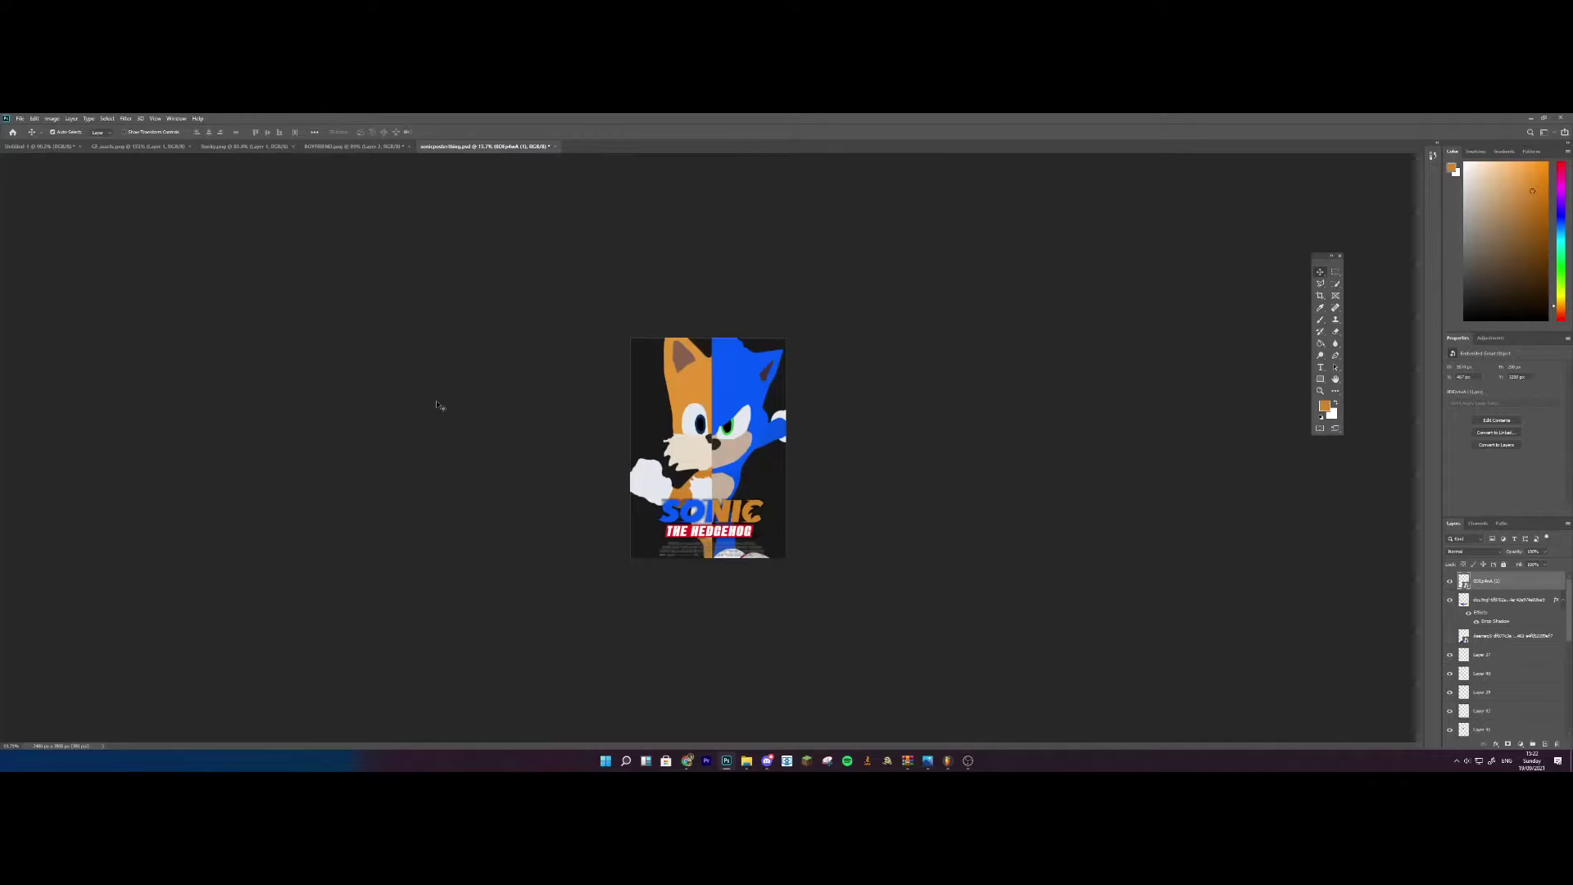
pyautogui.scroll(6, 709, 594)
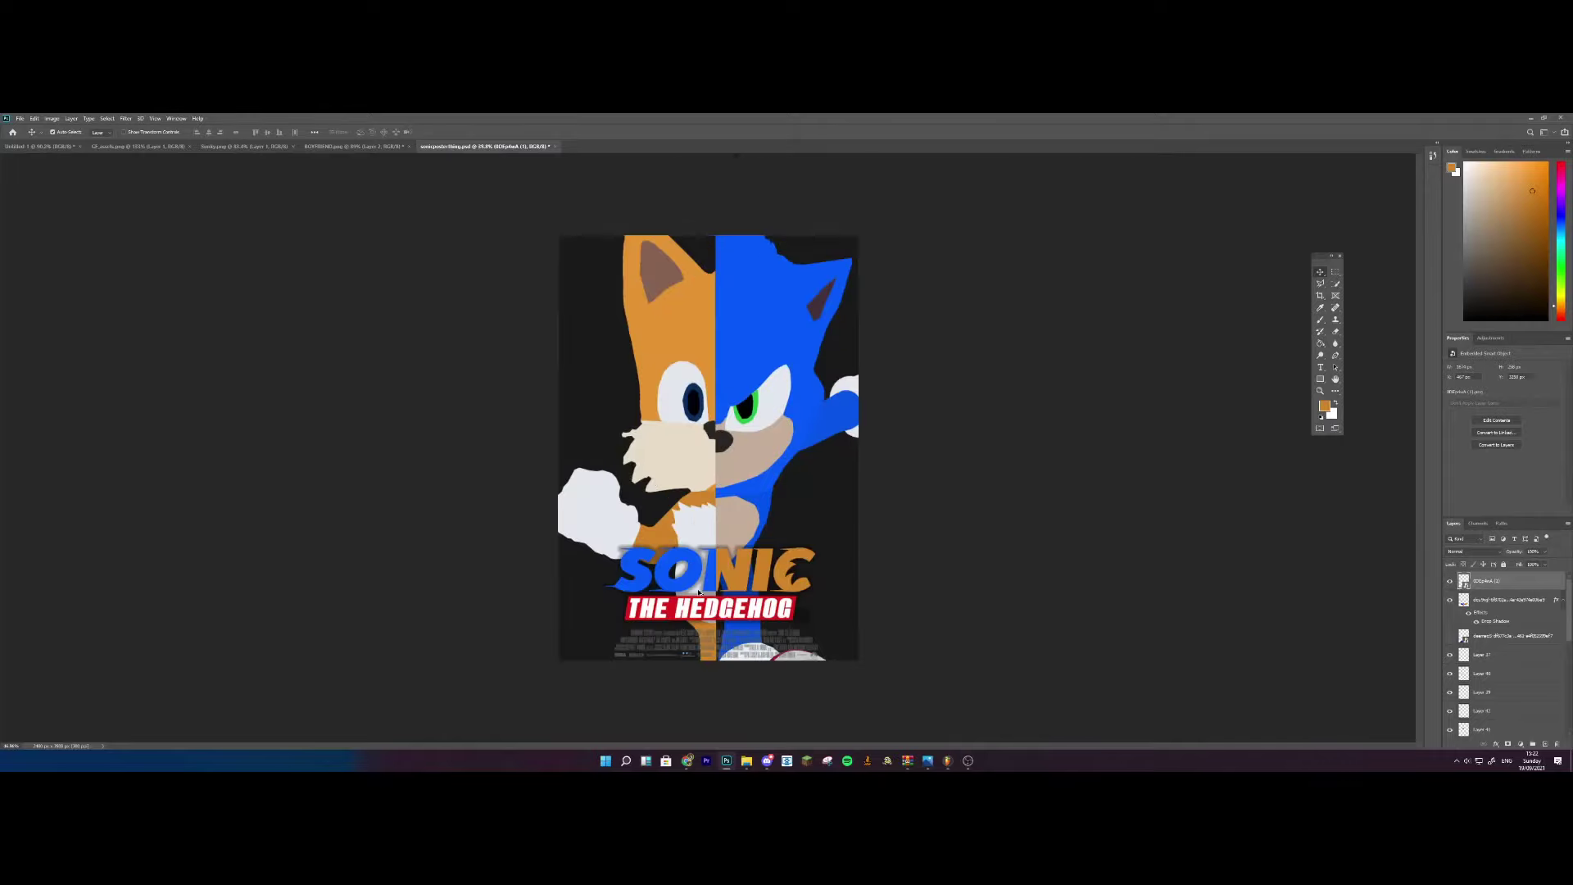
pyautogui.moveTo(748, 527); pyautogui.dragTo(749, 530)
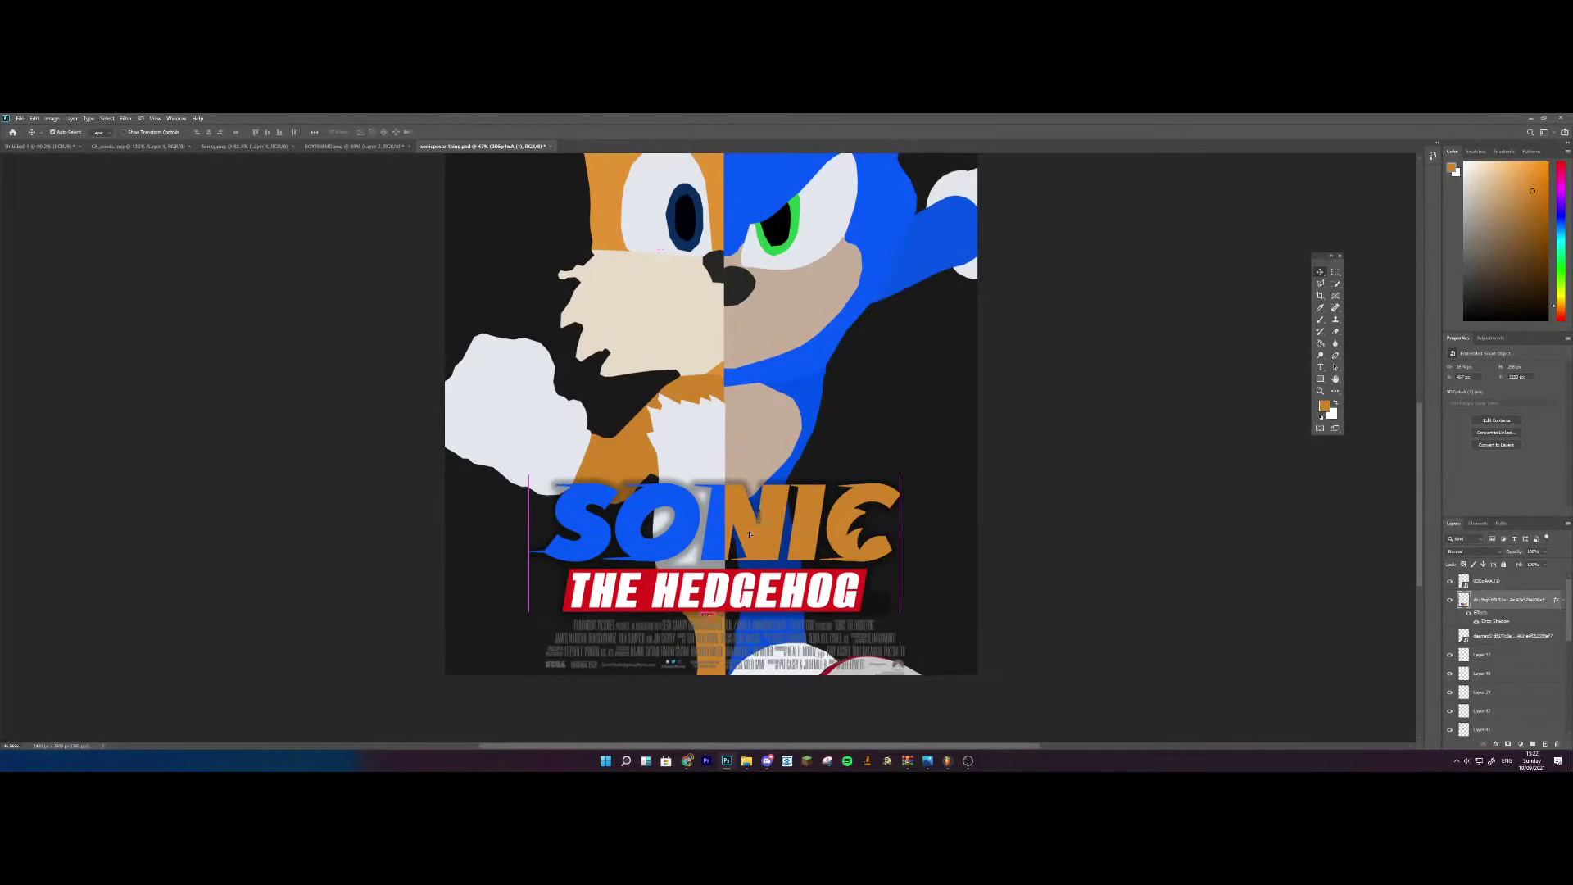
pyautogui.hotkey('ctrl', 't')
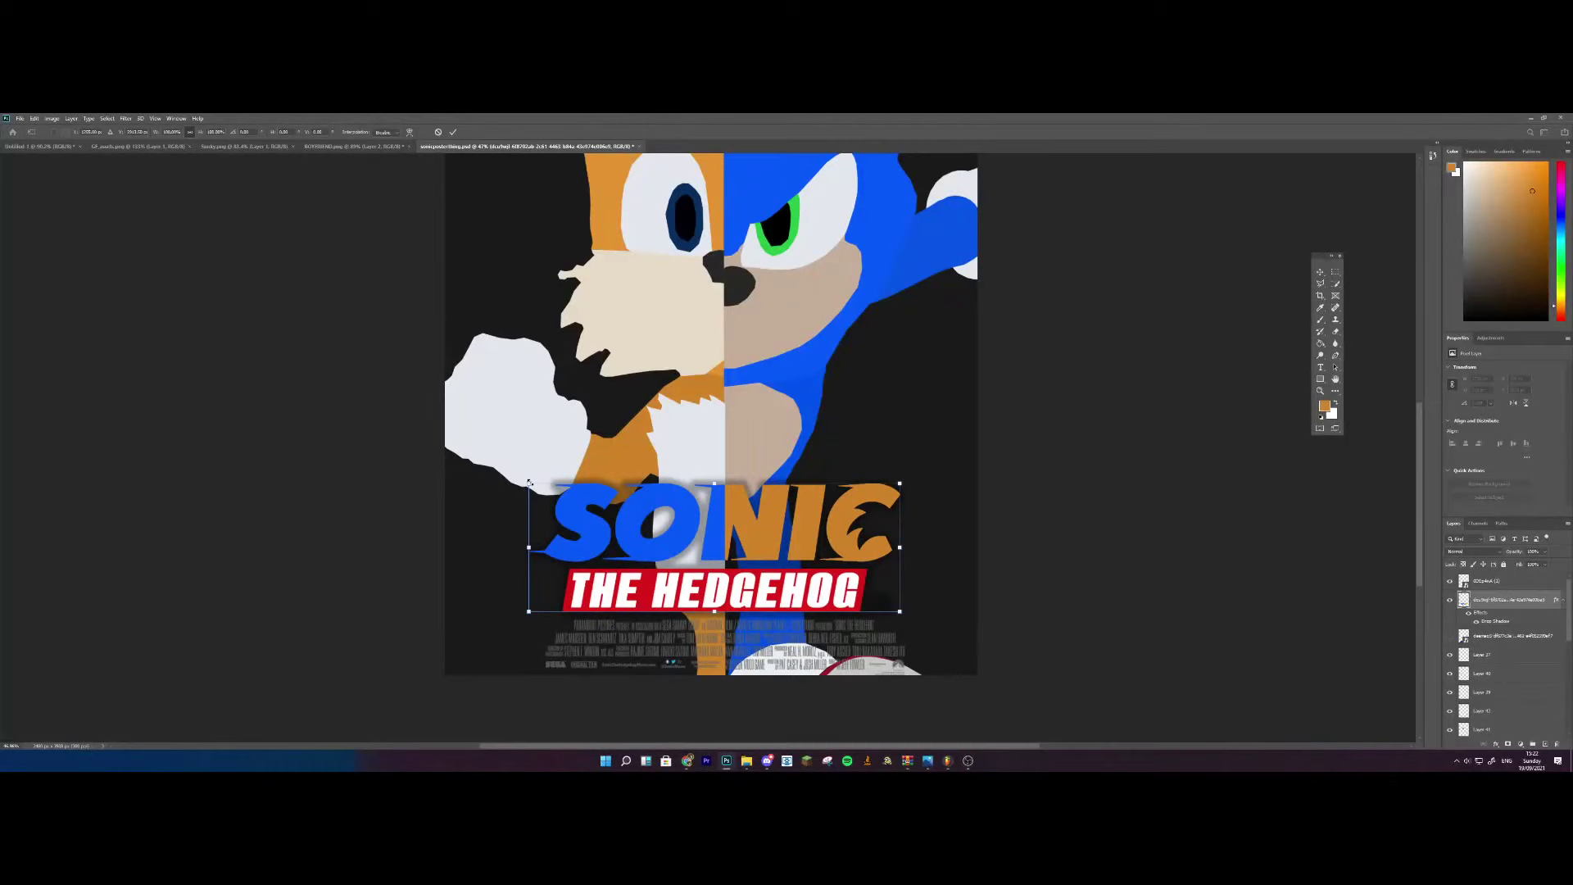
pyautogui.moveTo(529, 484); pyautogui.dragTo(589, 487)
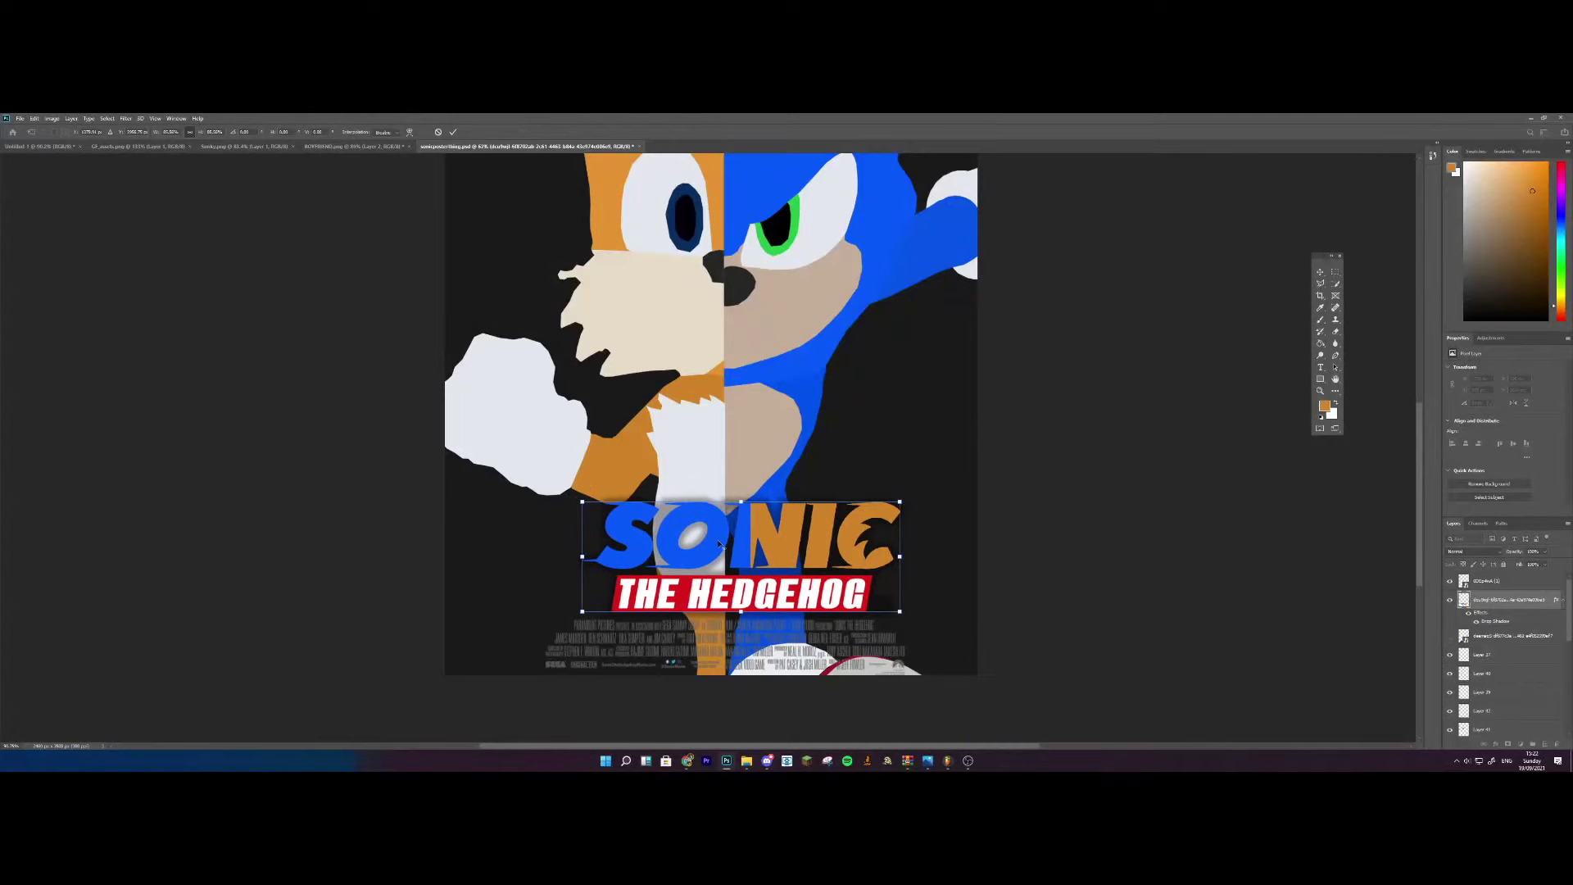
# Reposition the resized logo horizontally so its blue and orange color split lines up exactly with the dividing line between Tails and Sonic
pyautogui.scroll(2, 752, 554)
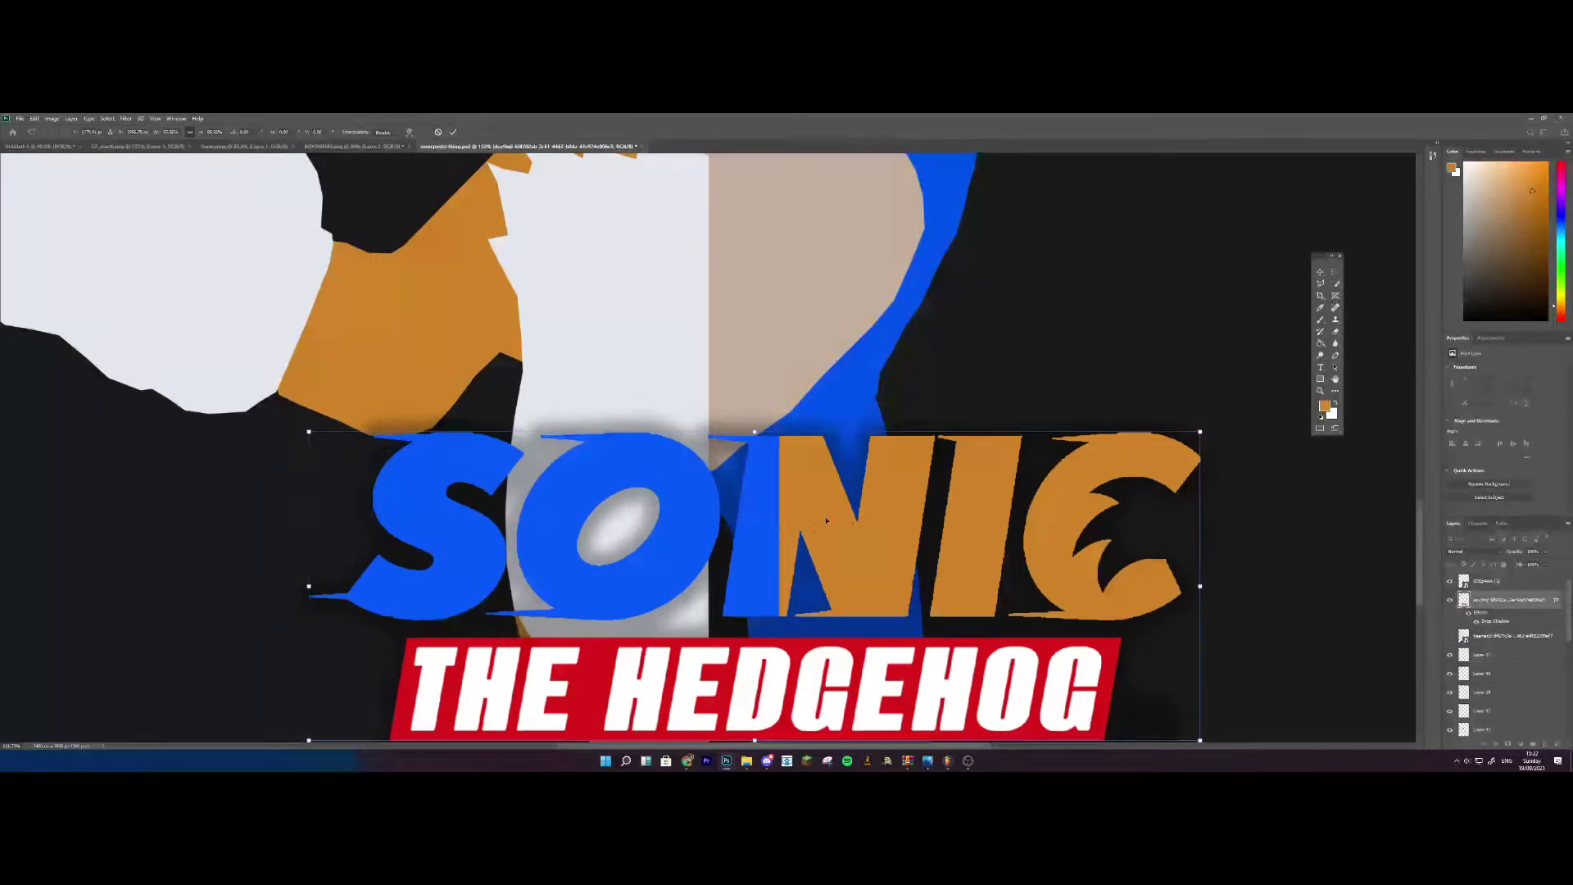
pyautogui.moveTo(849, 522); pyautogui.dragTo(775, 521)
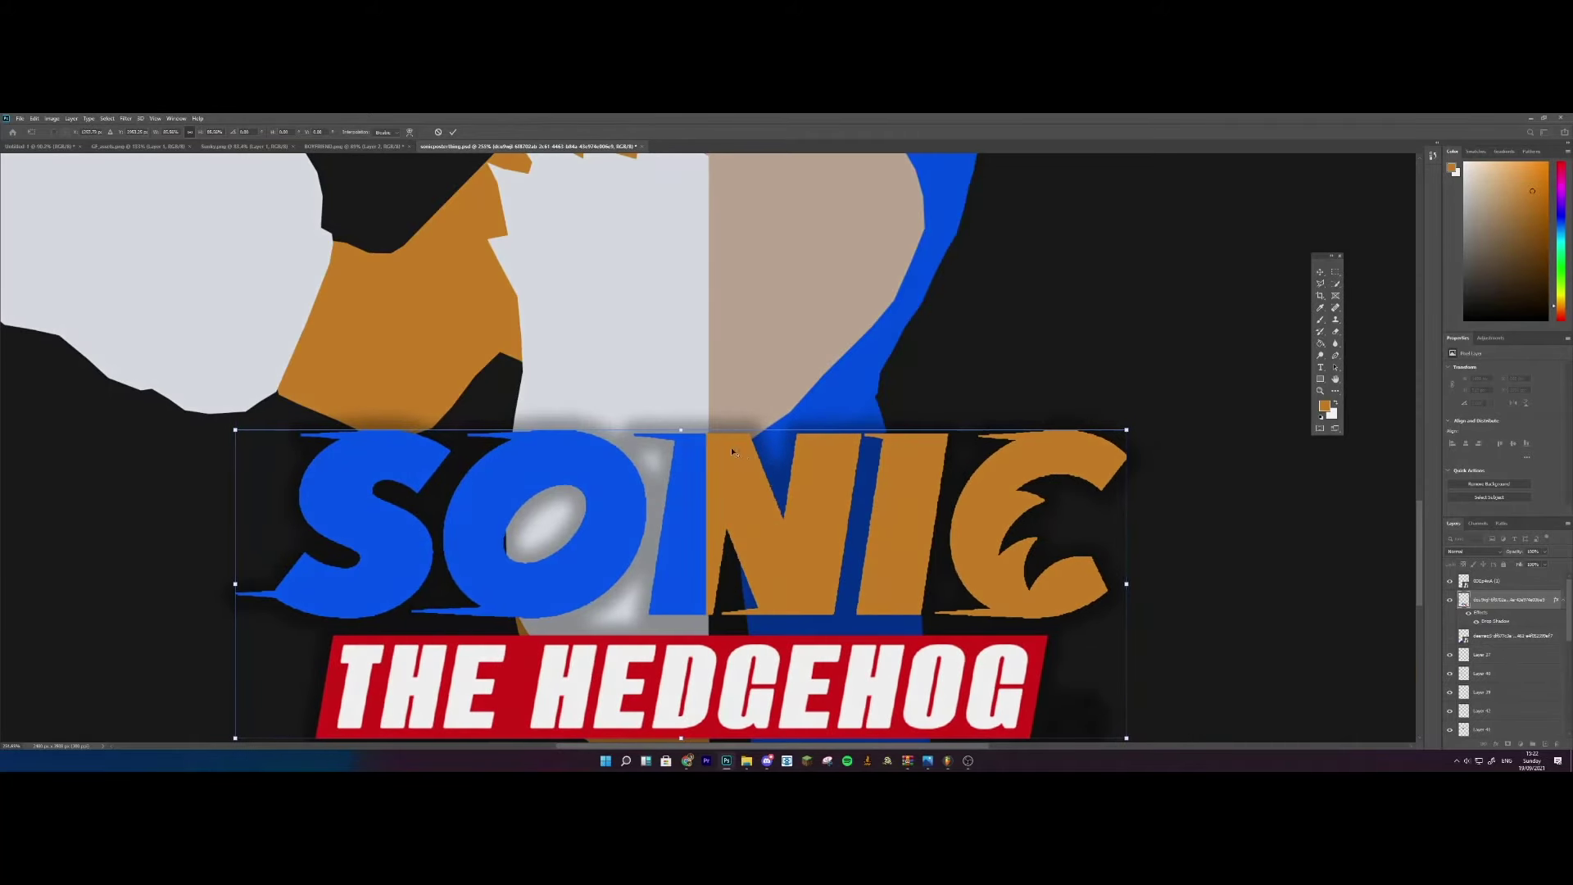
pyautogui.scroll(4, 727, 446)
pyautogui.scroll(2, 596, 392)
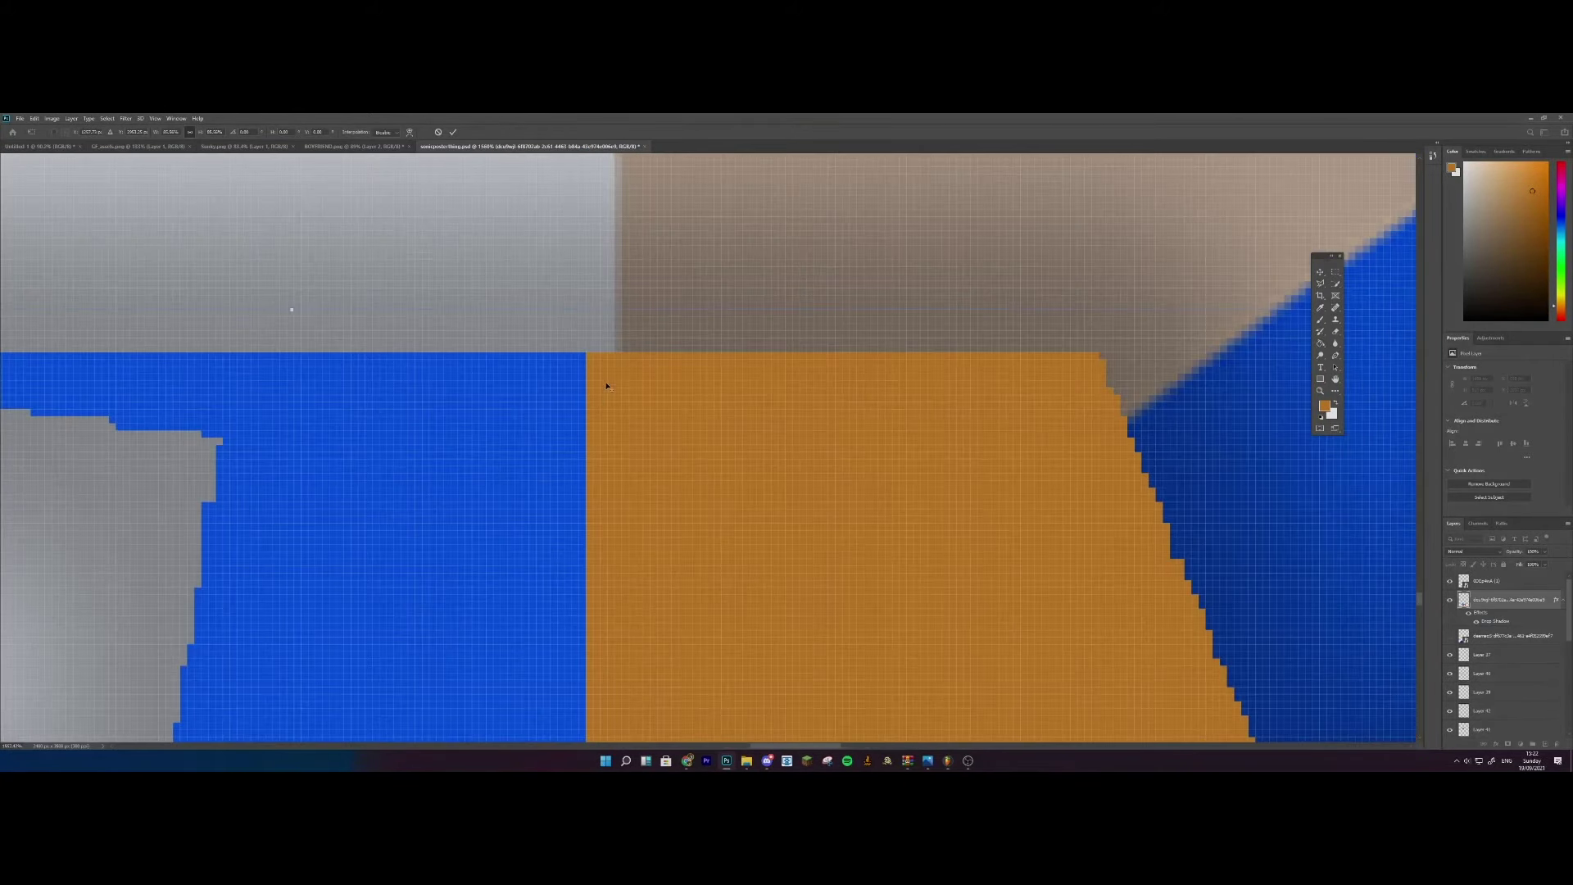
pyautogui.moveTo(597, 415); pyautogui.dragTo(642, 420)
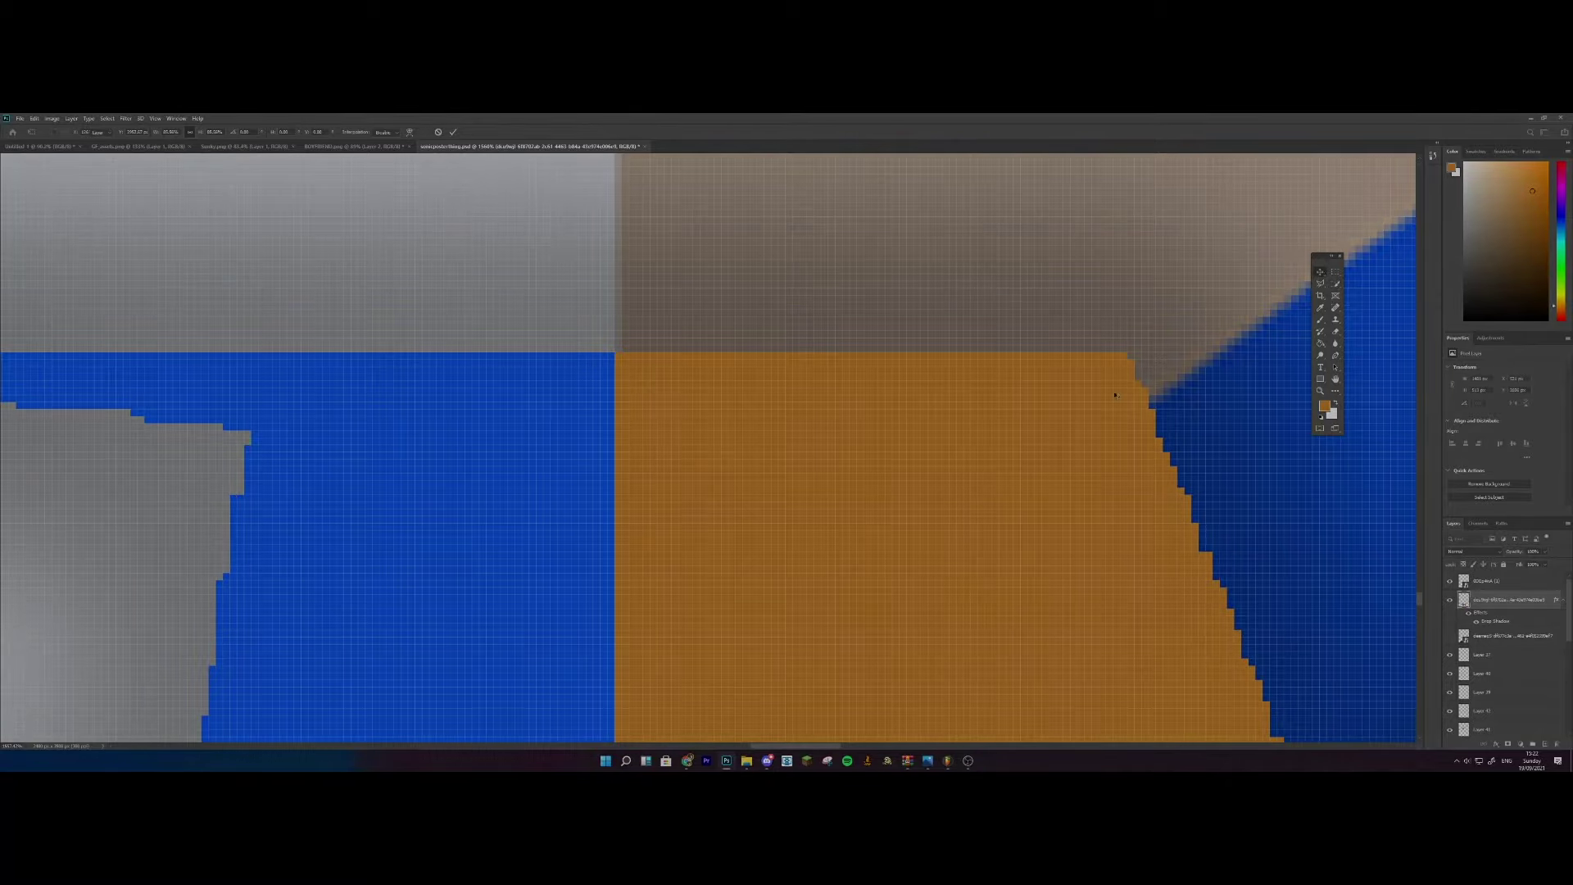
pyautogui.press('Return')
# Start saving the finished poster as a separate file on the computer and choose a different file format for it
pyautogui.scroll(-4, 982, 395)
pyautogui.scroll(-3, 762, 441)
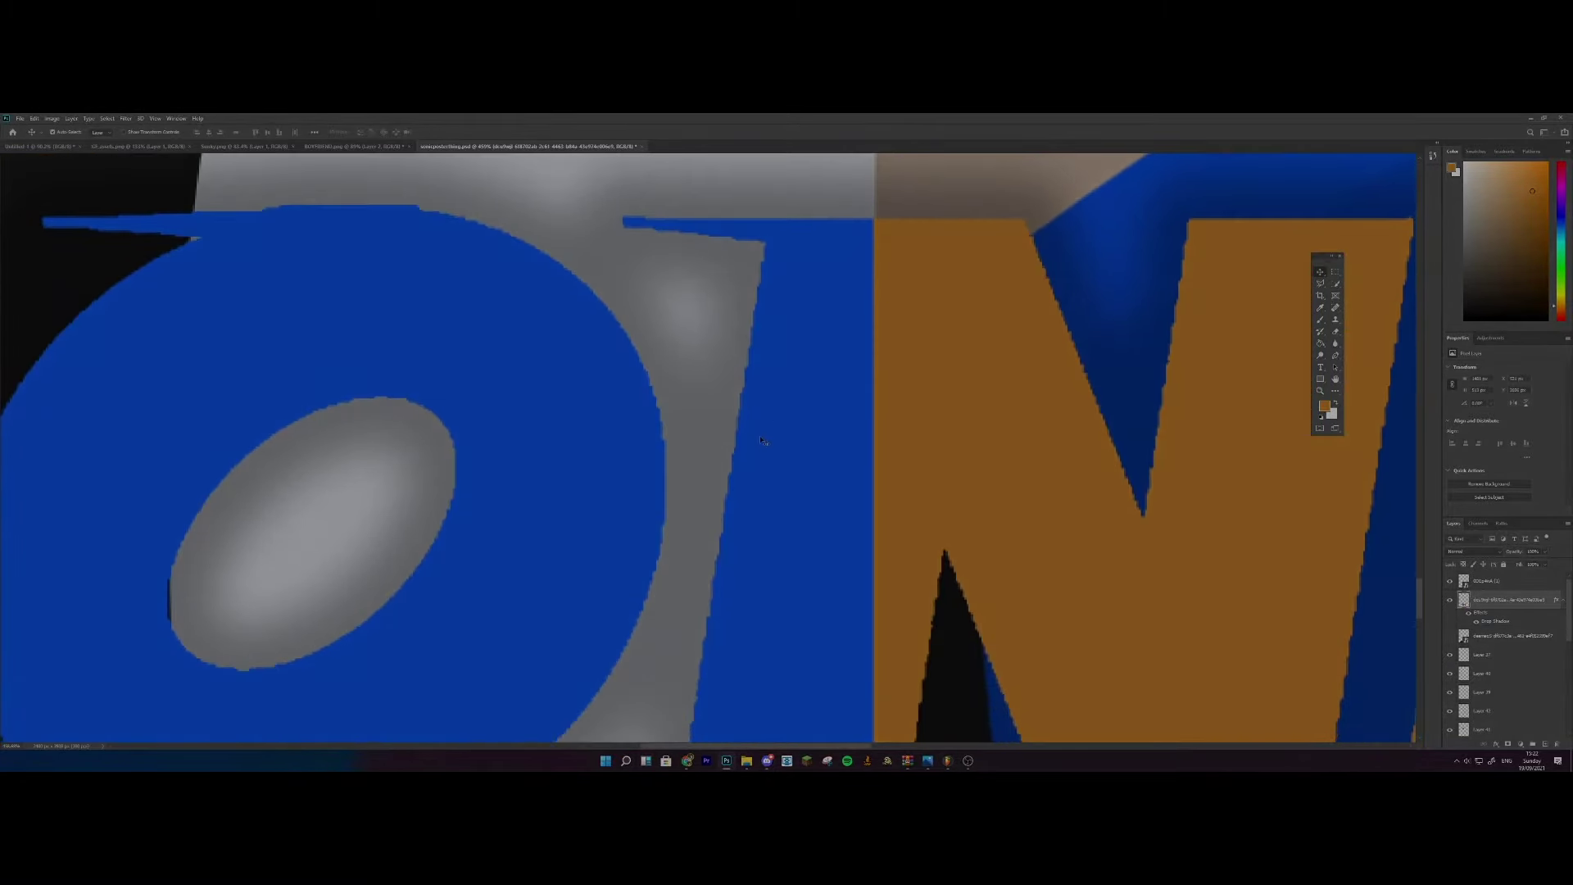
pyautogui.scroll(-6, 760, 439)
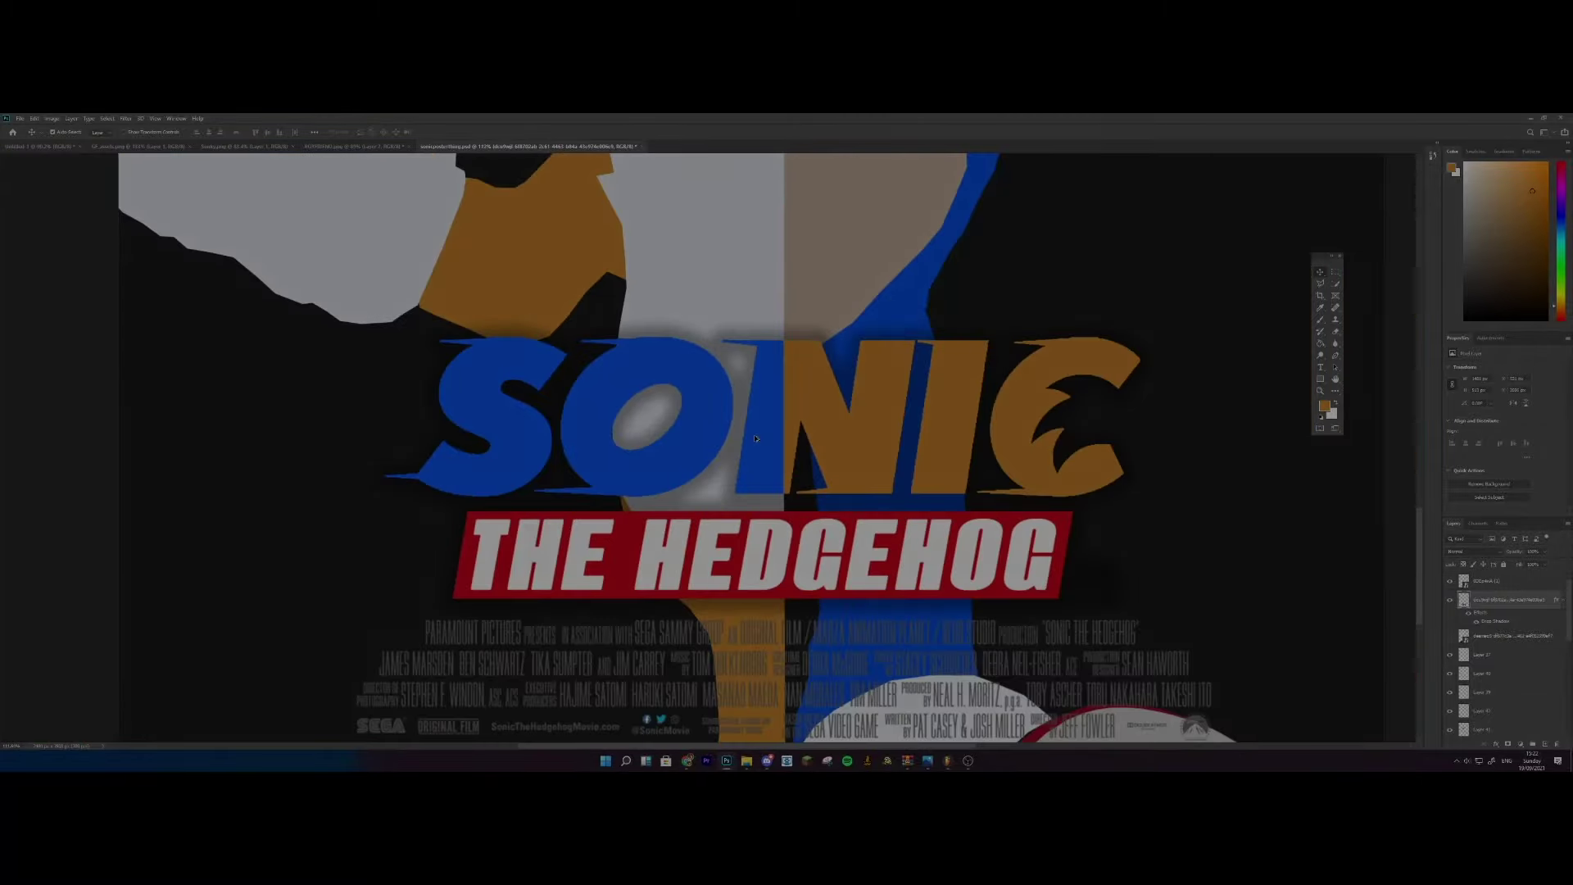
pyautogui.scroll(-5, 756, 438)
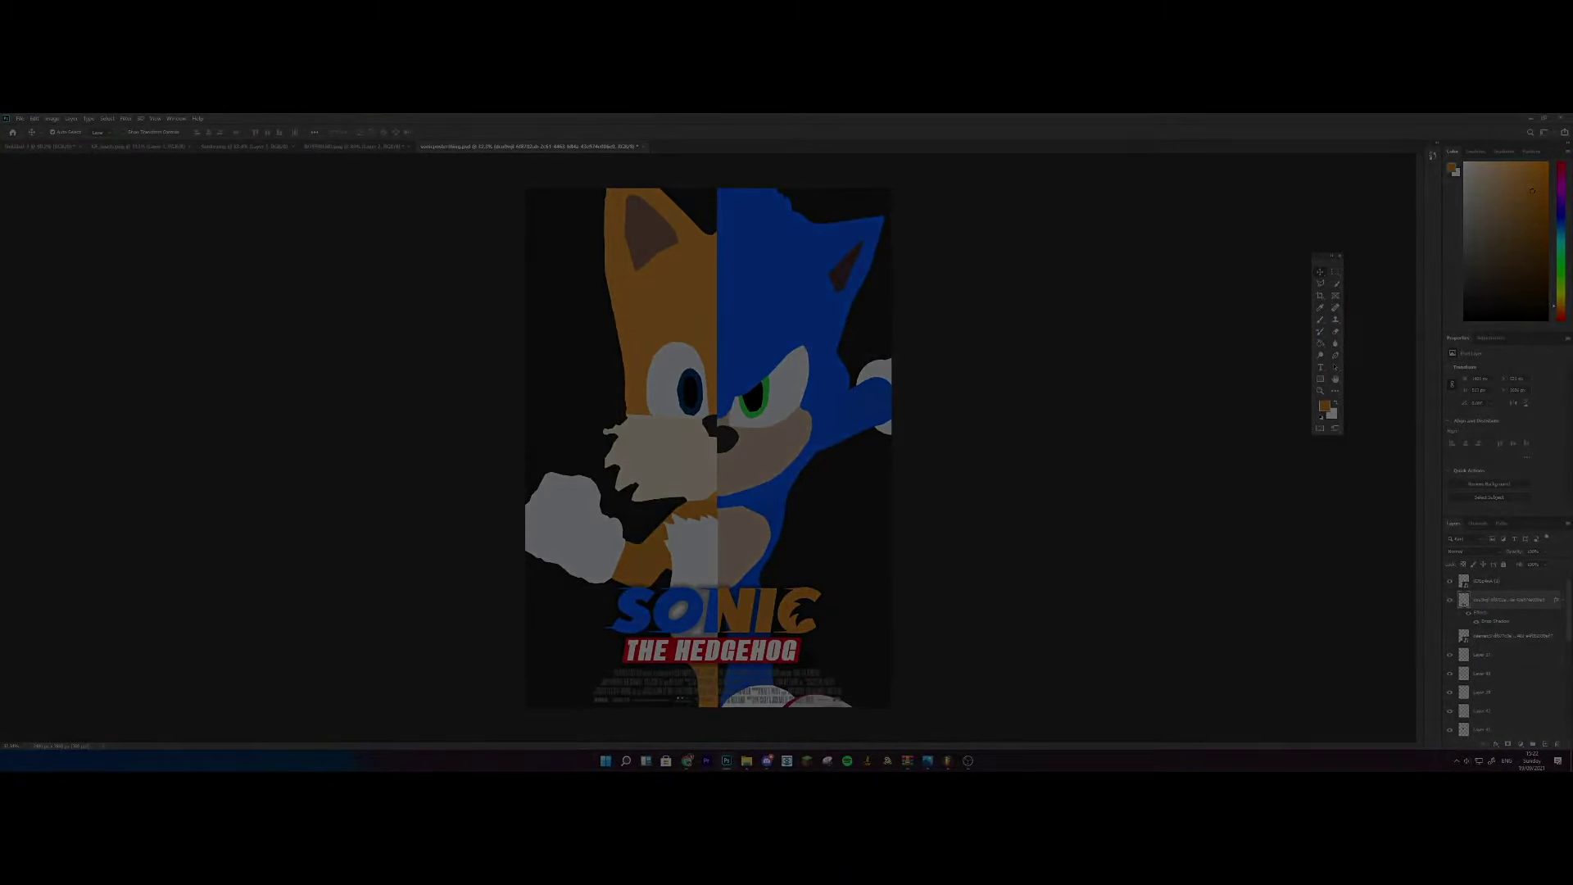
pyautogui.click(17, 120)
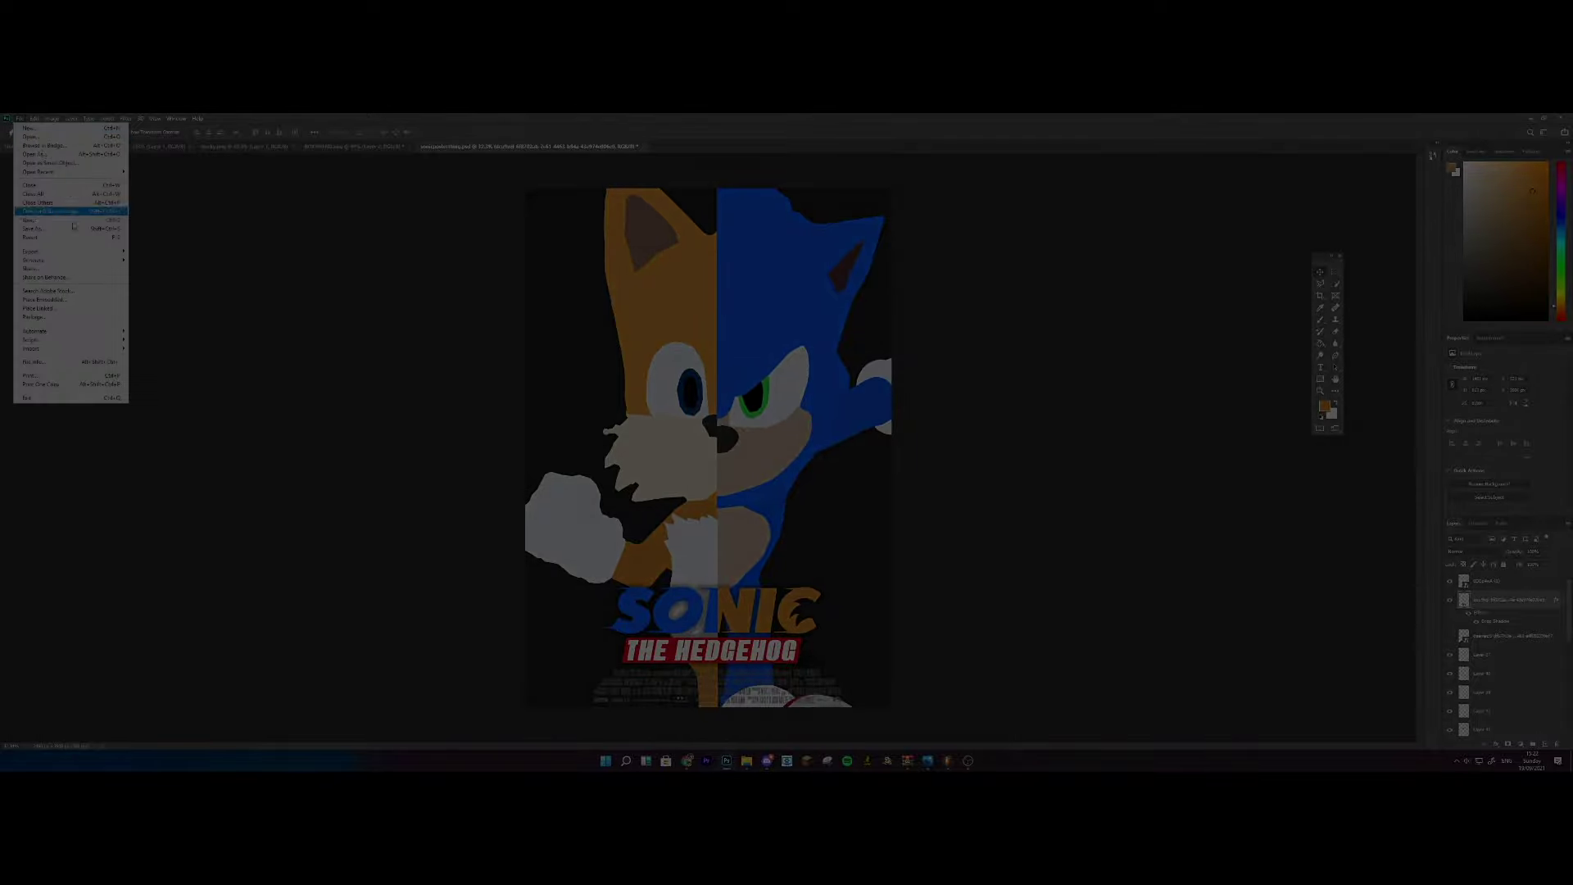
pyautogui.click(62, 228)
pyautogui.click(1098, 716)
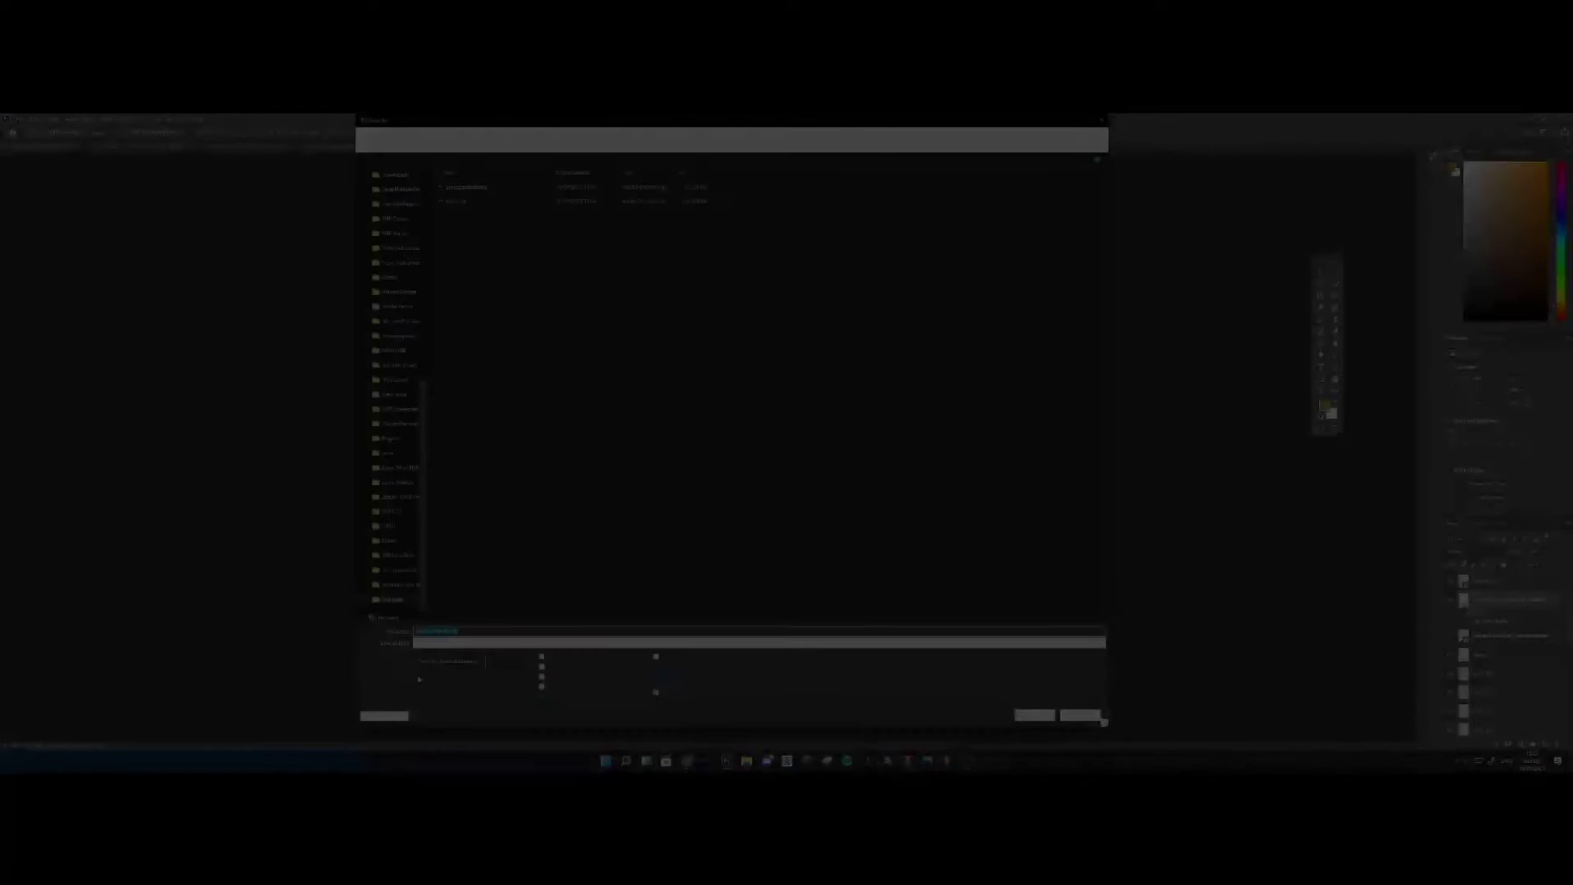
pyautogui.click(492, 643)
pyautogui.click(459, 606)
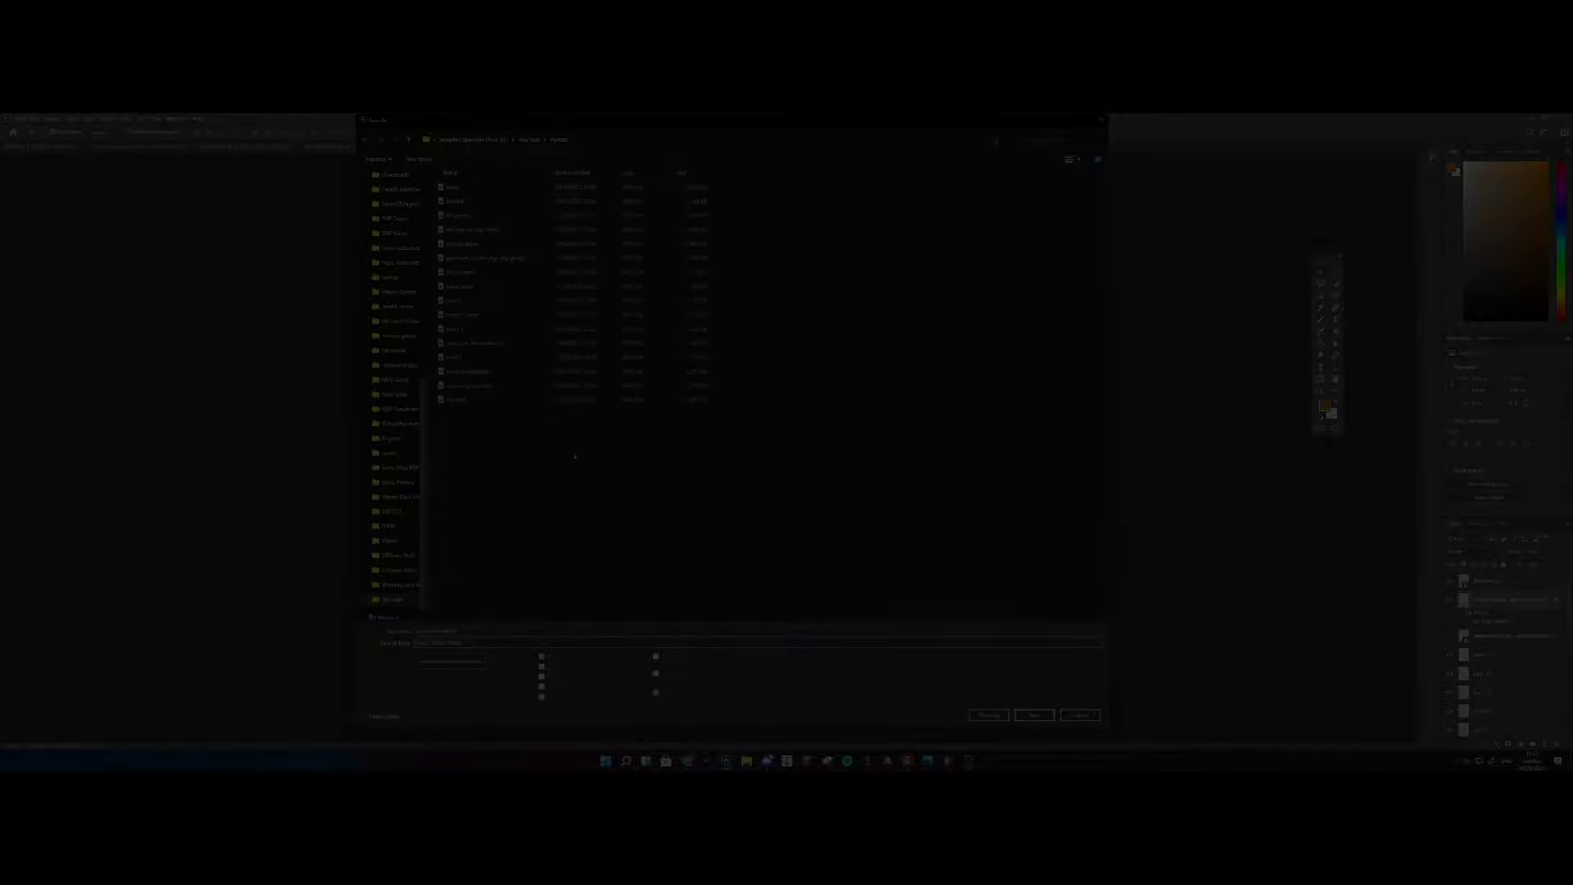